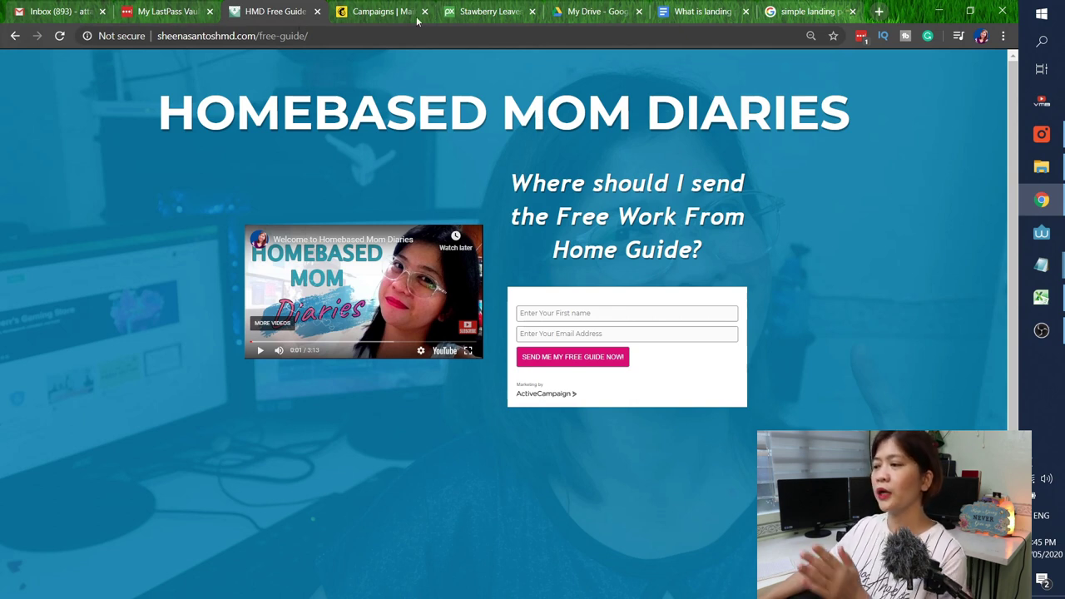
From the Campaigns list, open the existing landing page's live mailchi.mp URL
left_click(361, 15)
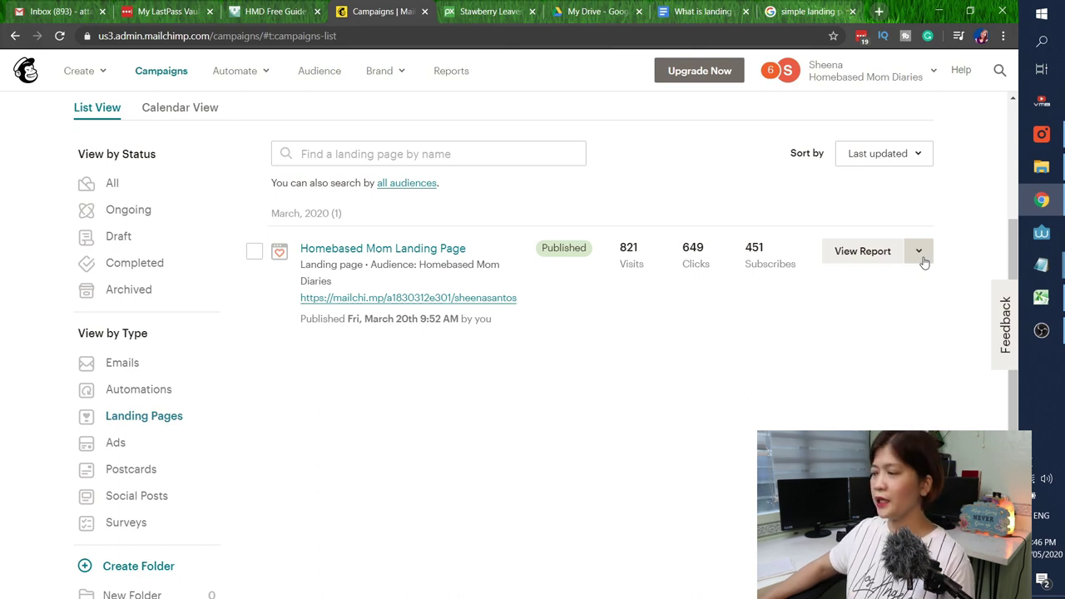
left_click(921, 256)
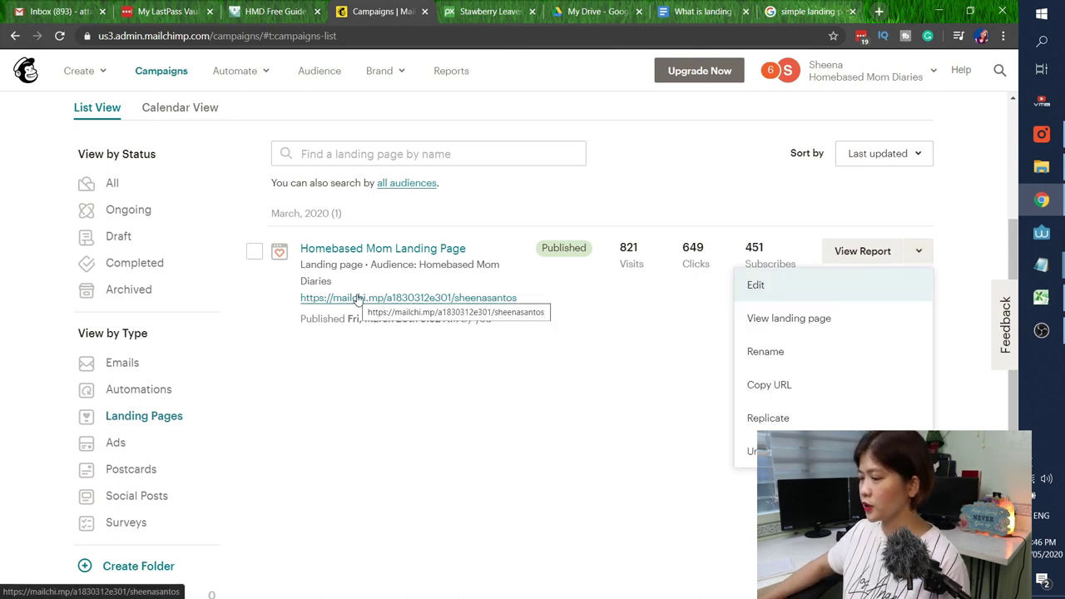
left_click(421, 299)
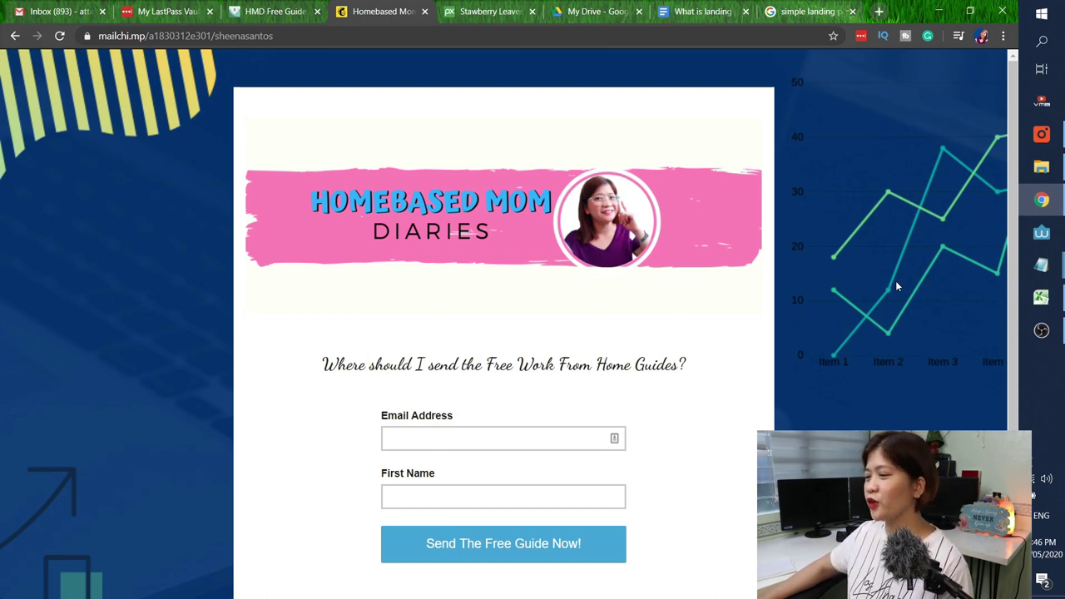
scroll(824, 287, "down", 1)
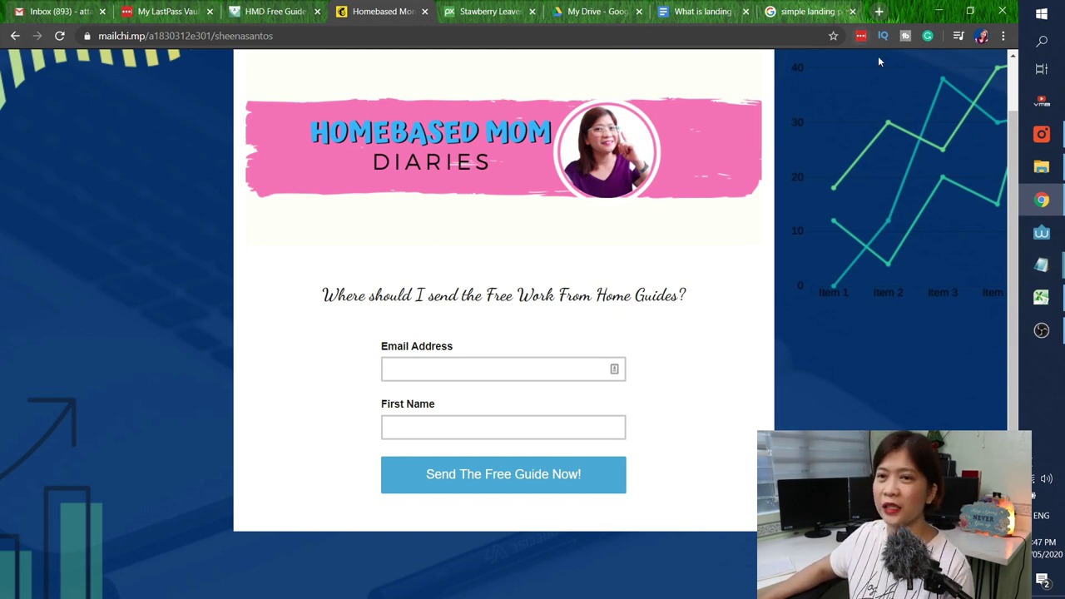
scroll(253, 446, "down", 1)
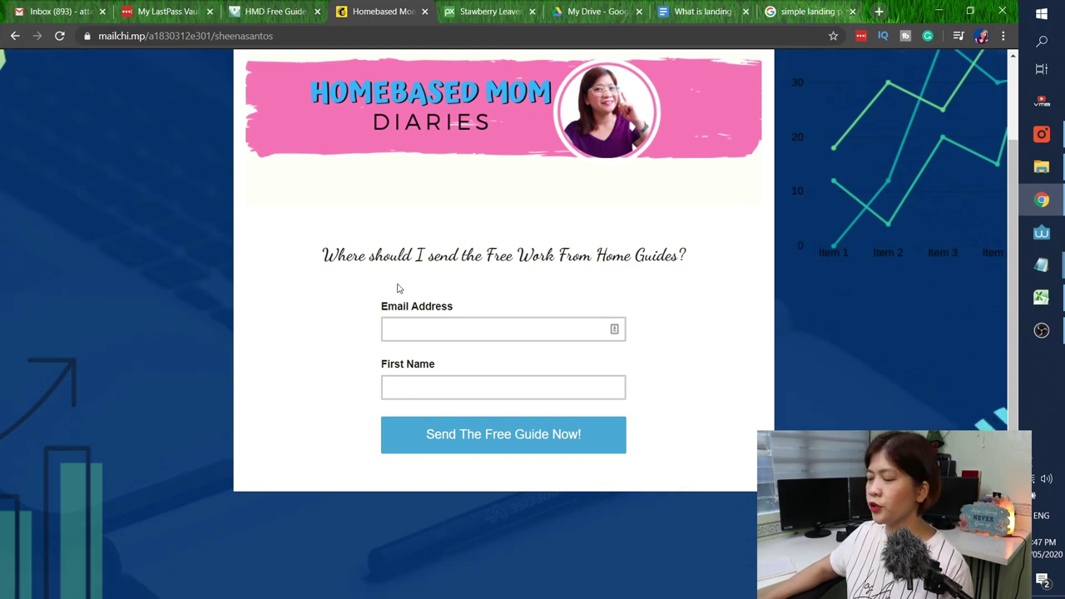
left_click(441, 323)
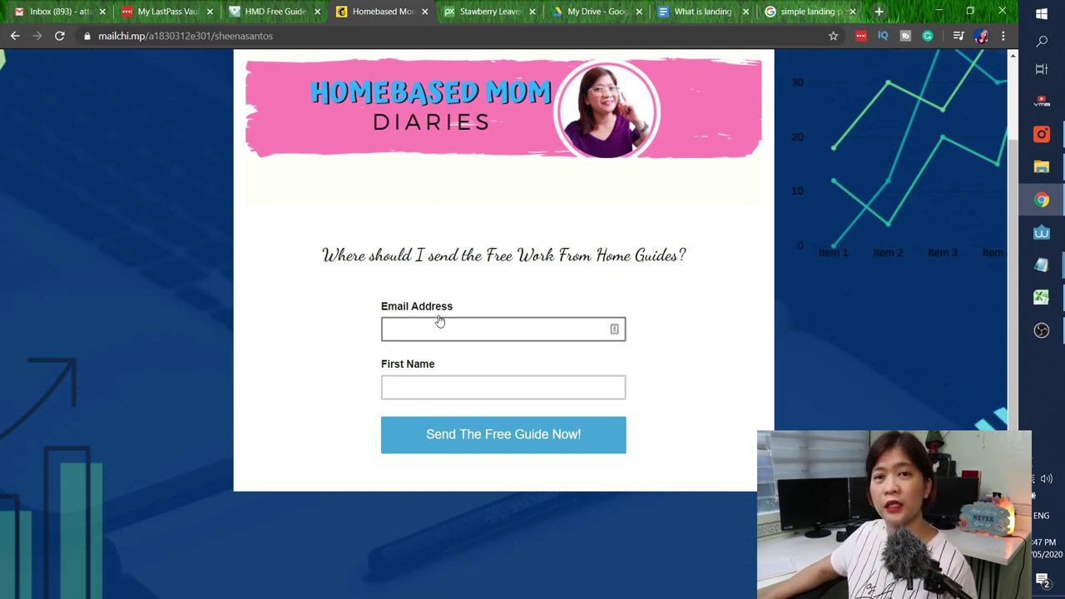
left_click(428, 389)
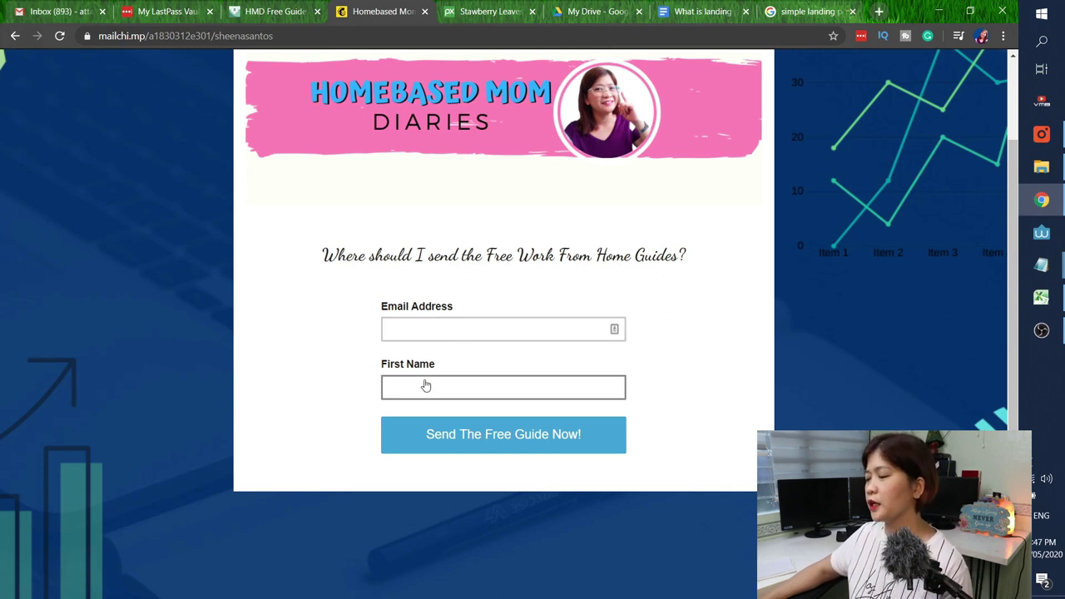
left_click(343, 230)
left_click_drag(316, 248, 660, 233)
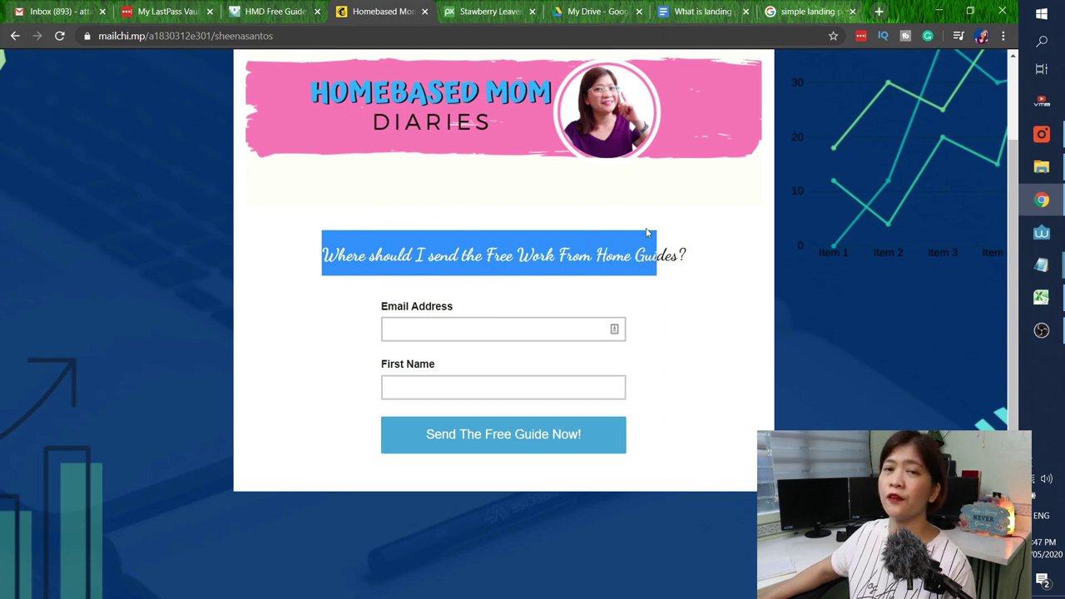
left_click(371, 408)
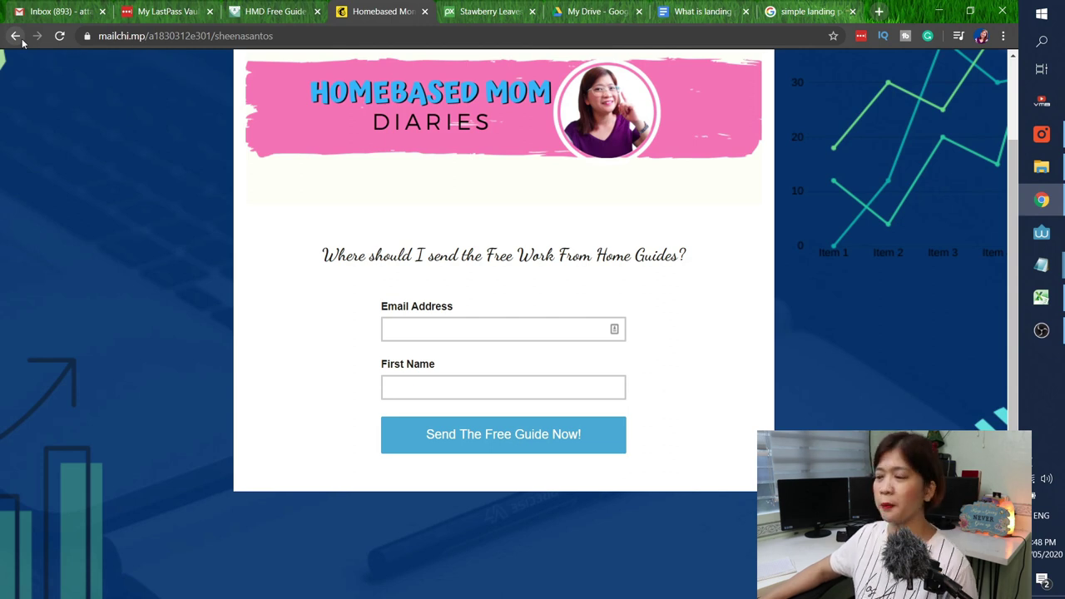
left_click(21, 40)
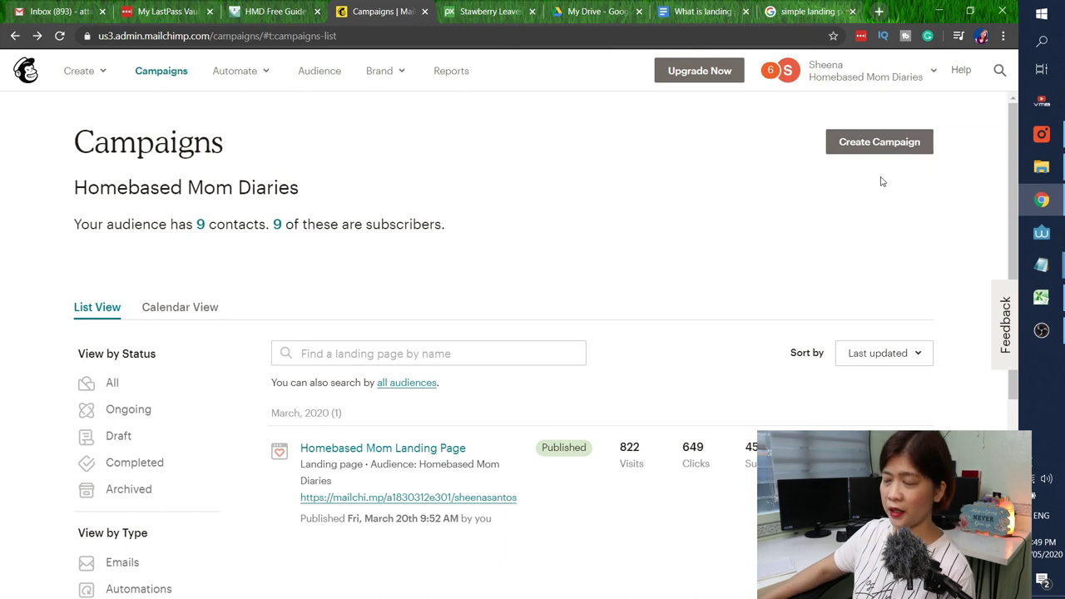
Start a new campaign from the Homebased Mom Diaries Campaigns overview
left_click(882, 143)
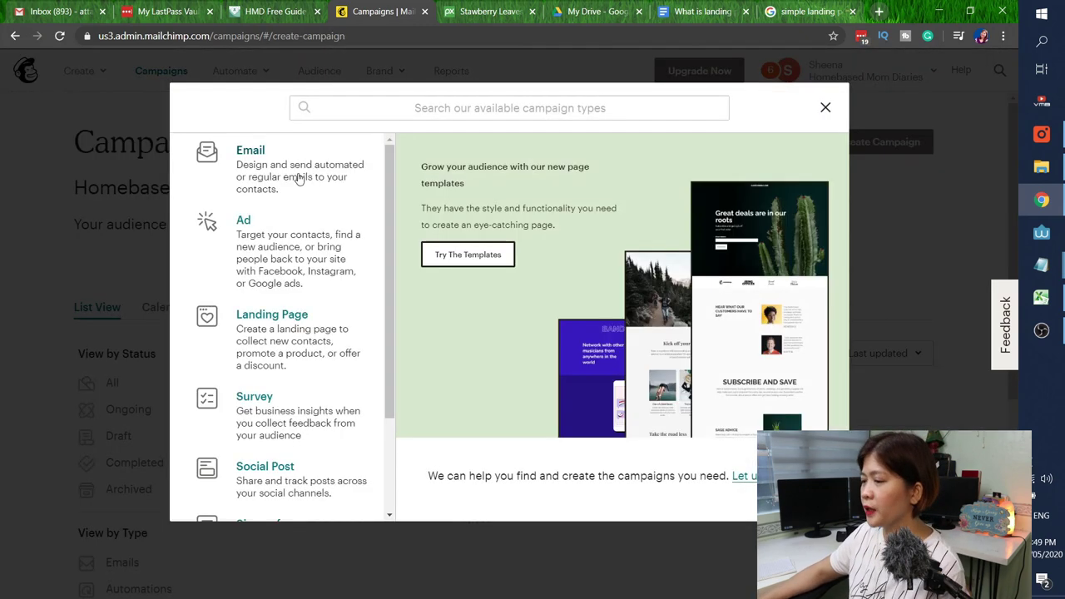
Create a Landing Page campaign named 'Homebased Mom Diaries - LP', keeping the default audience
scroll(276, 284, "down", 1)
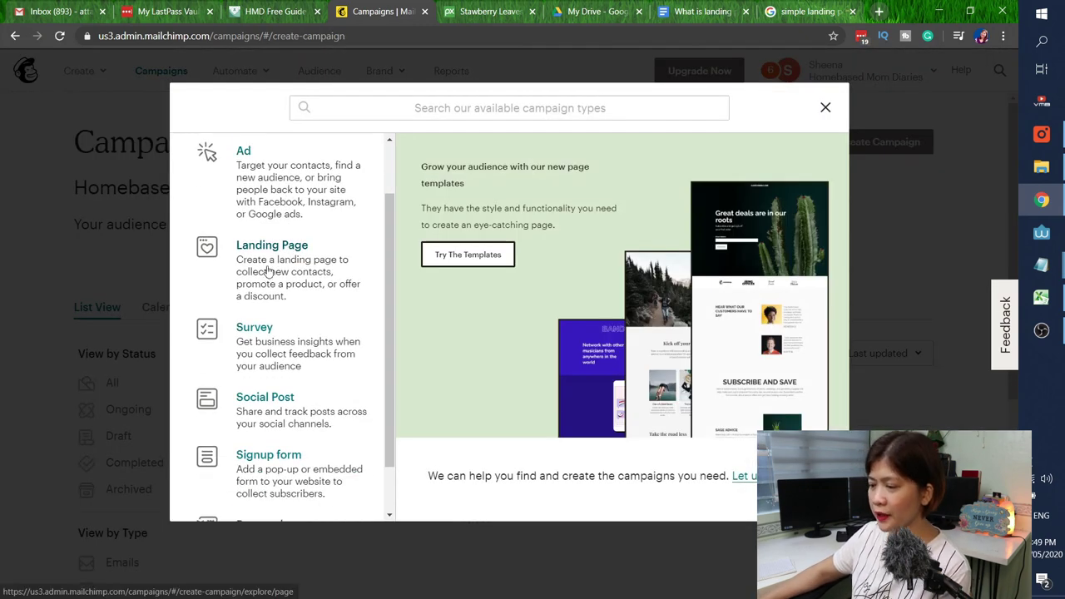
left_click(268, 272)
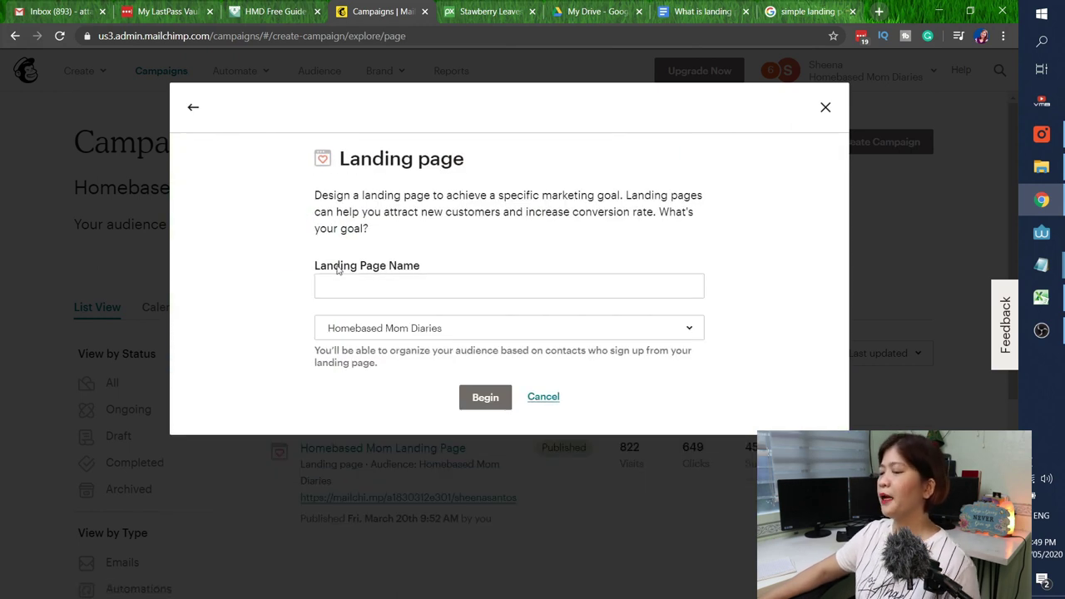
left_click(399, 284)
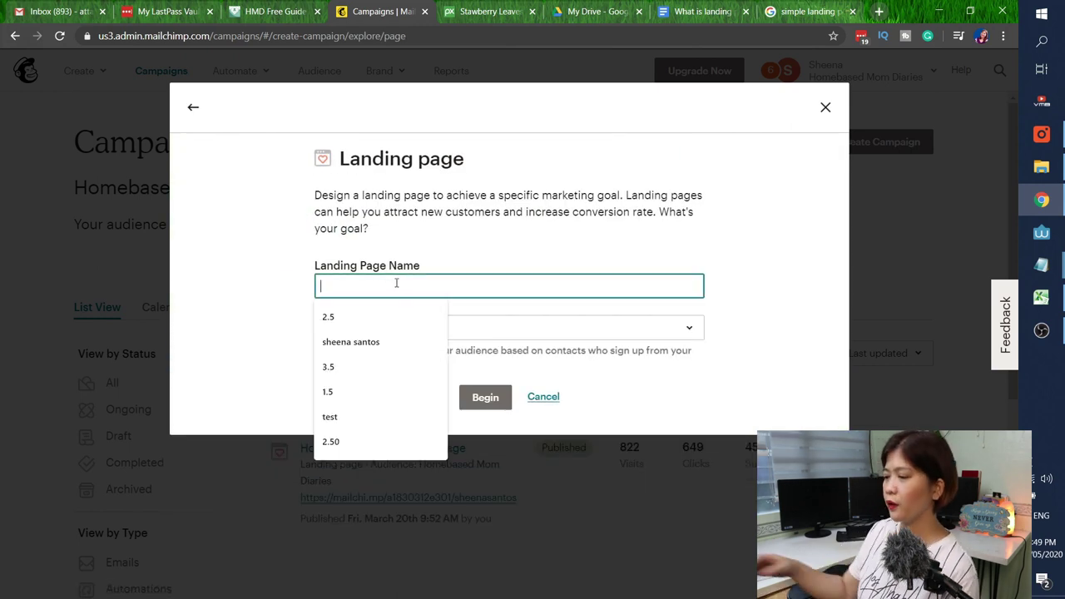
type("Home")
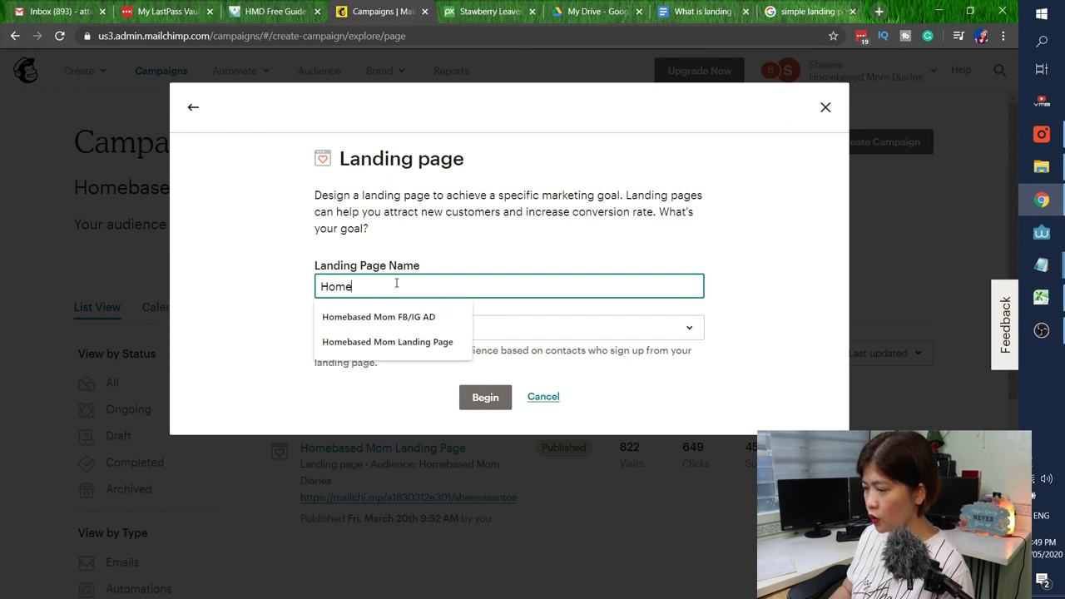
type("basedM")
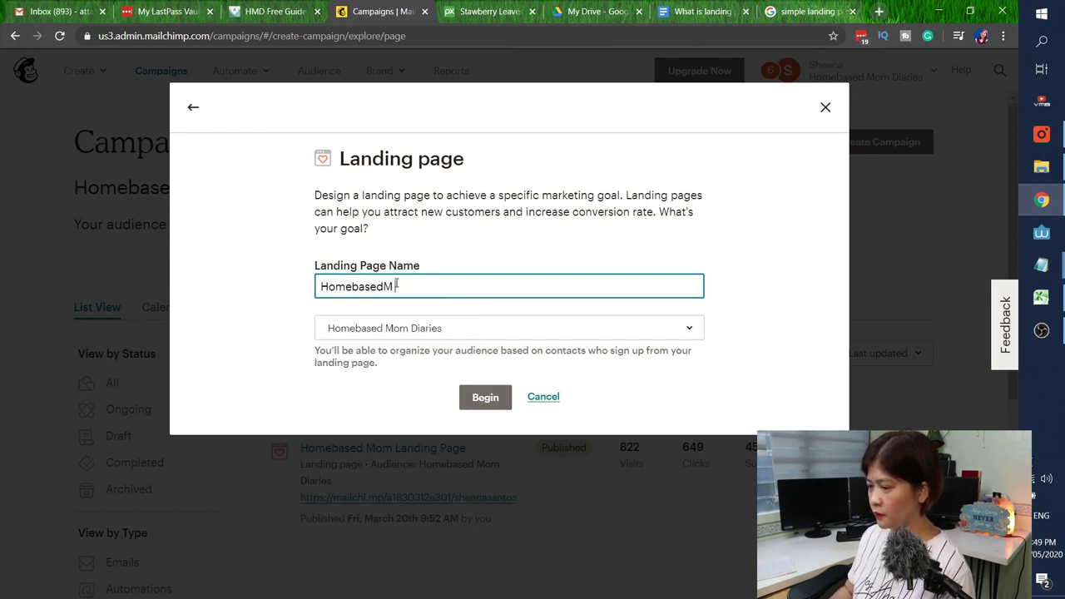
key("BackSpace")
type("Mom Diaries - LP")
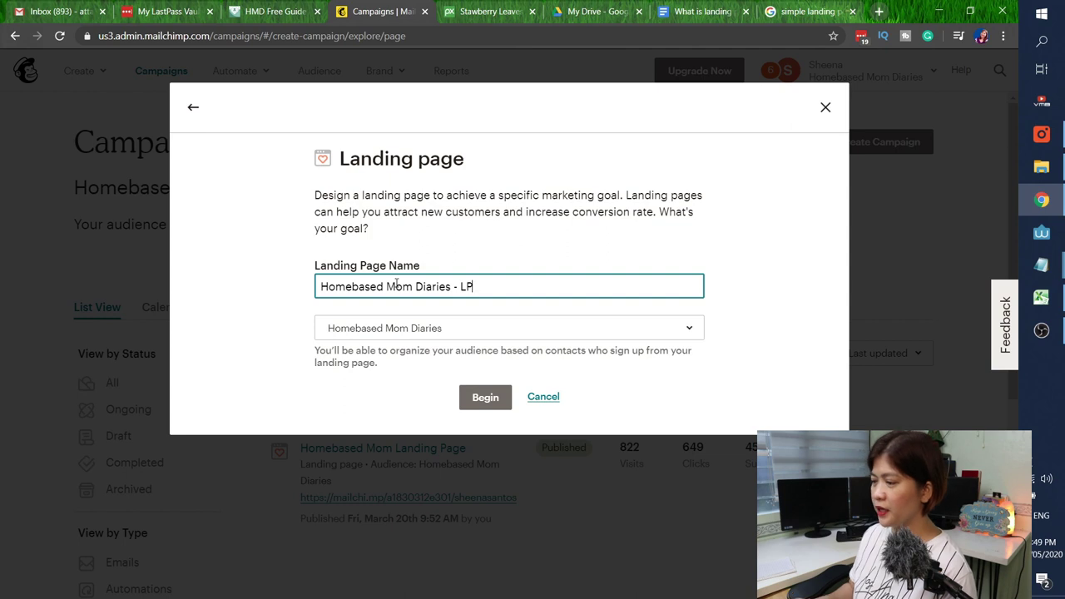
left_click(486, 397)
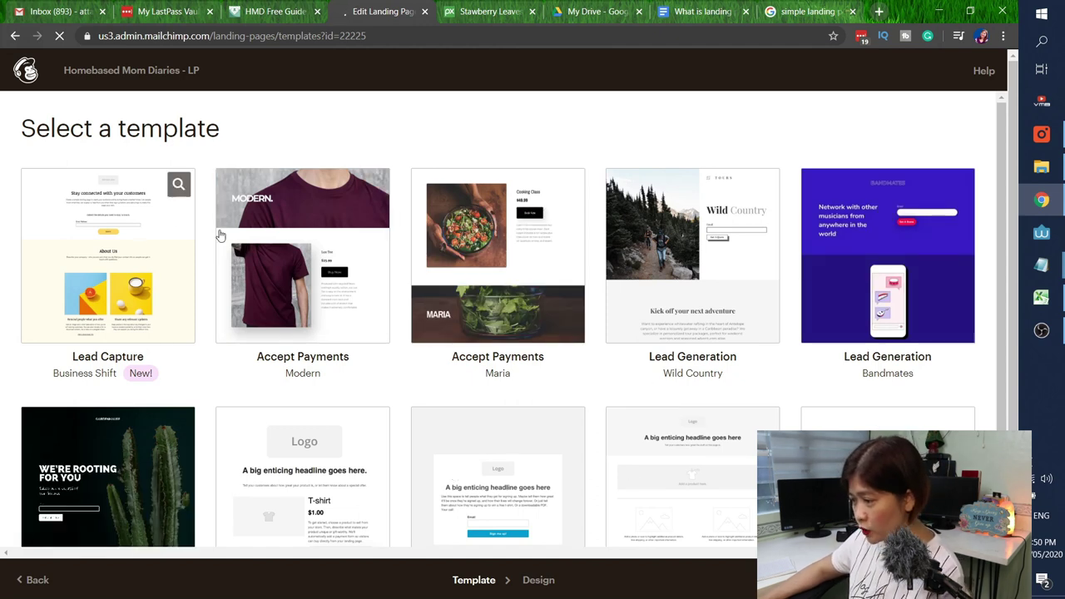
Pick the Lead Generation – Gardenhause template from the landing page gallery
scroll(46, 451, "down", 2)
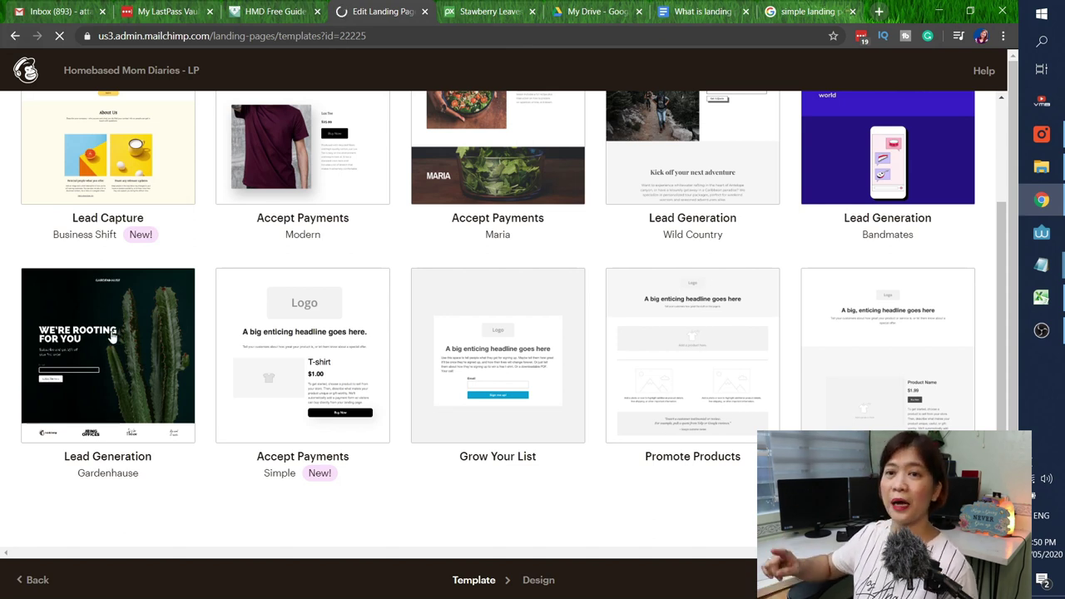
scroll(114, 336, "down", 1)
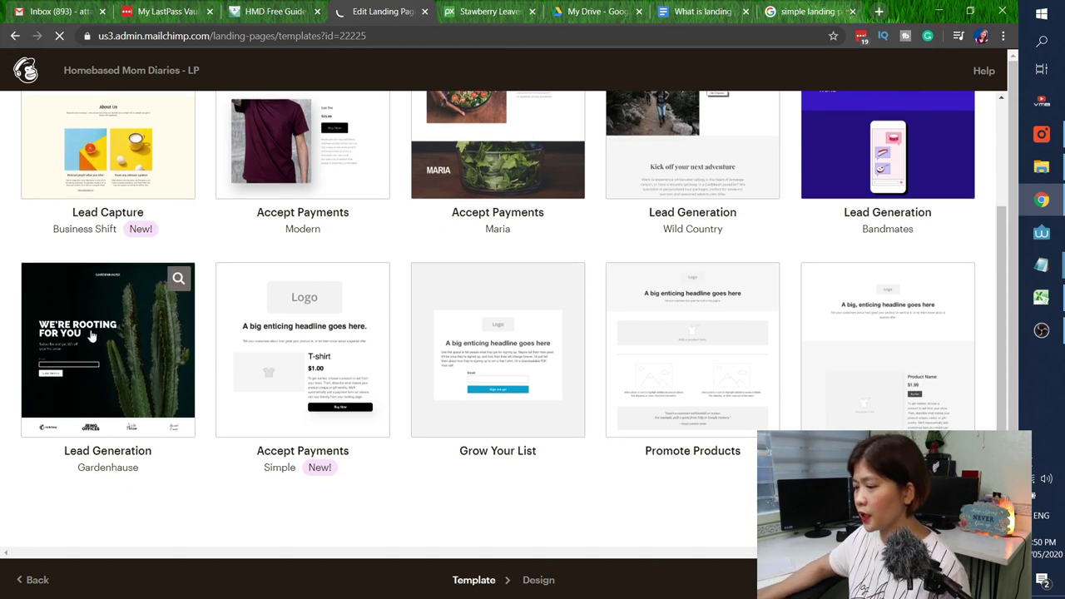
left_click(118, 358)
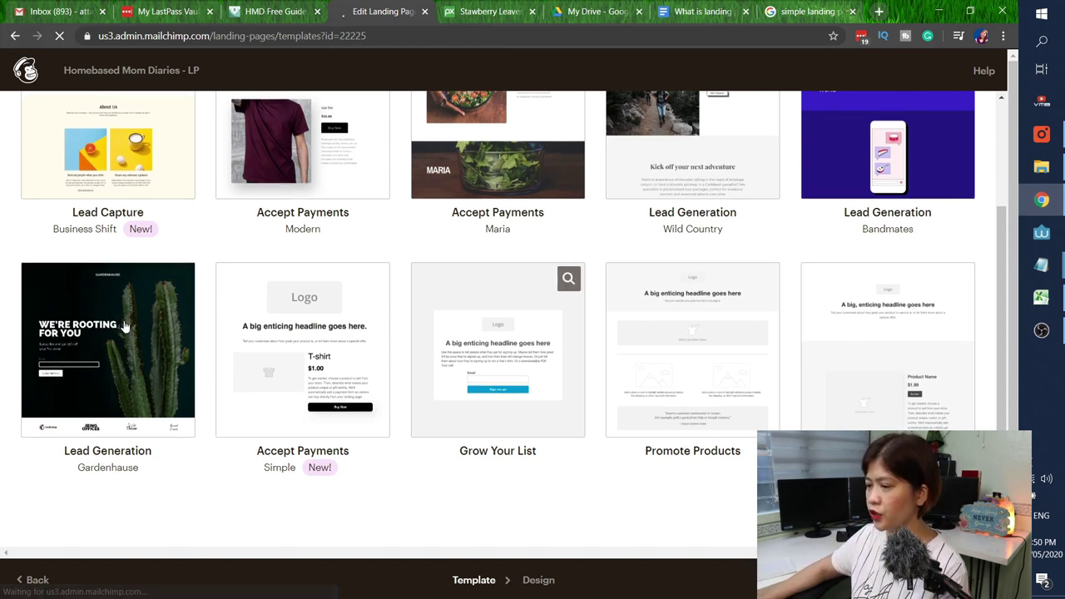
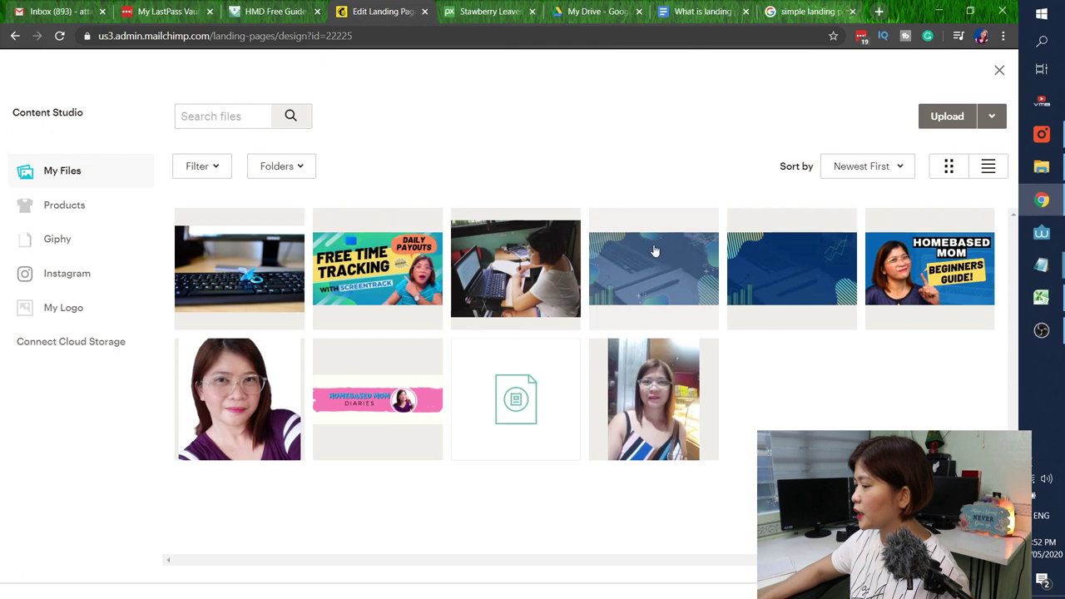
Select the blue chart image among the uploaded files in My Files
left_click(784, 269)
Insert the blue chart image as the hero background and review the page template
left_click(965, 117)
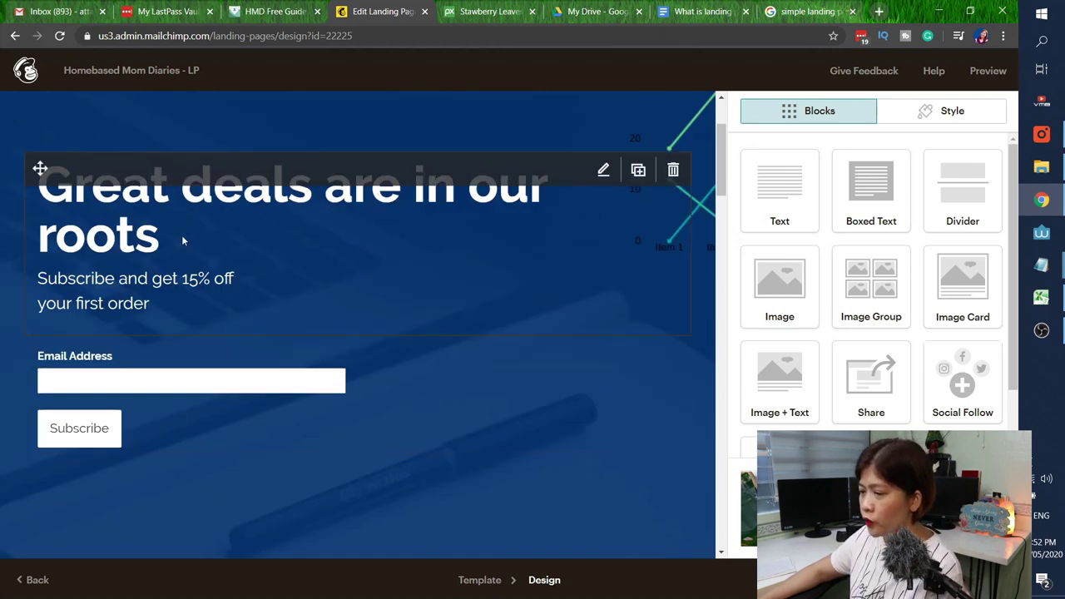
scroll(316, 381, "down", 4)
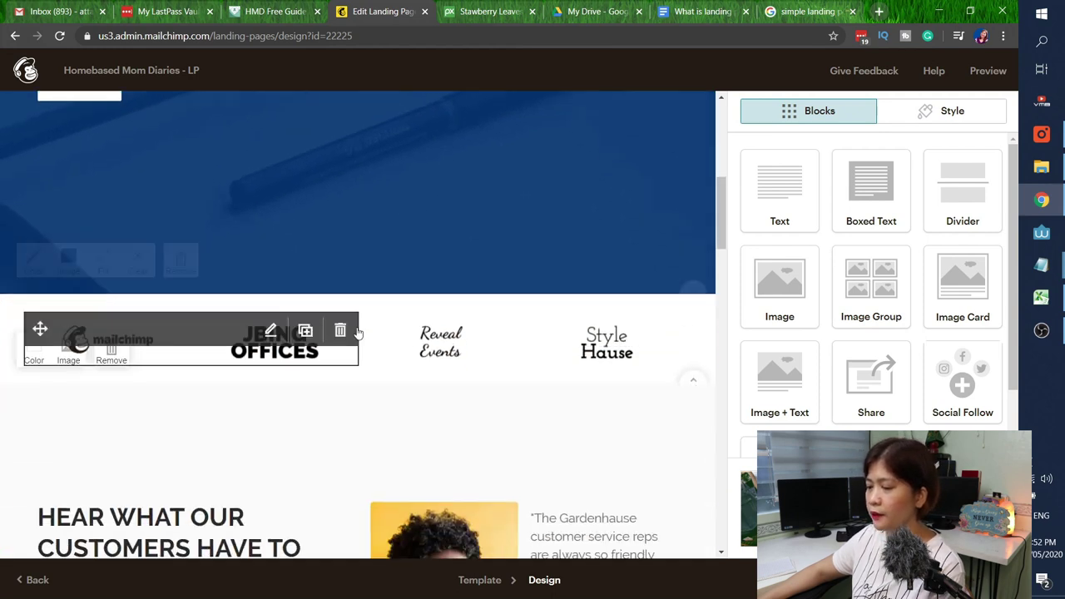
scroll(312, 416, "down", 3)
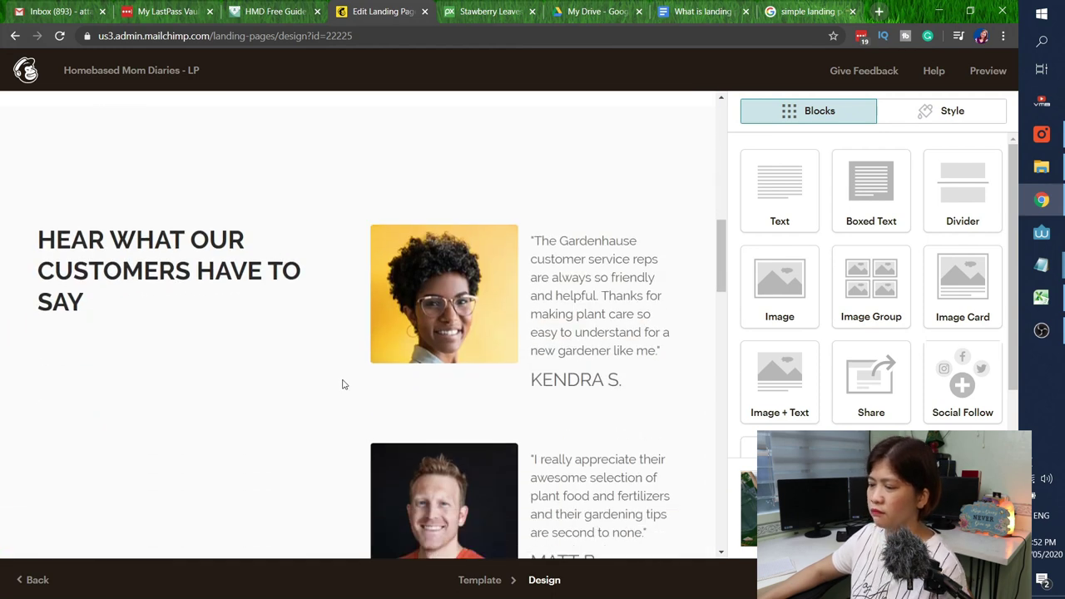
scroll(341, 384, "down", 2)
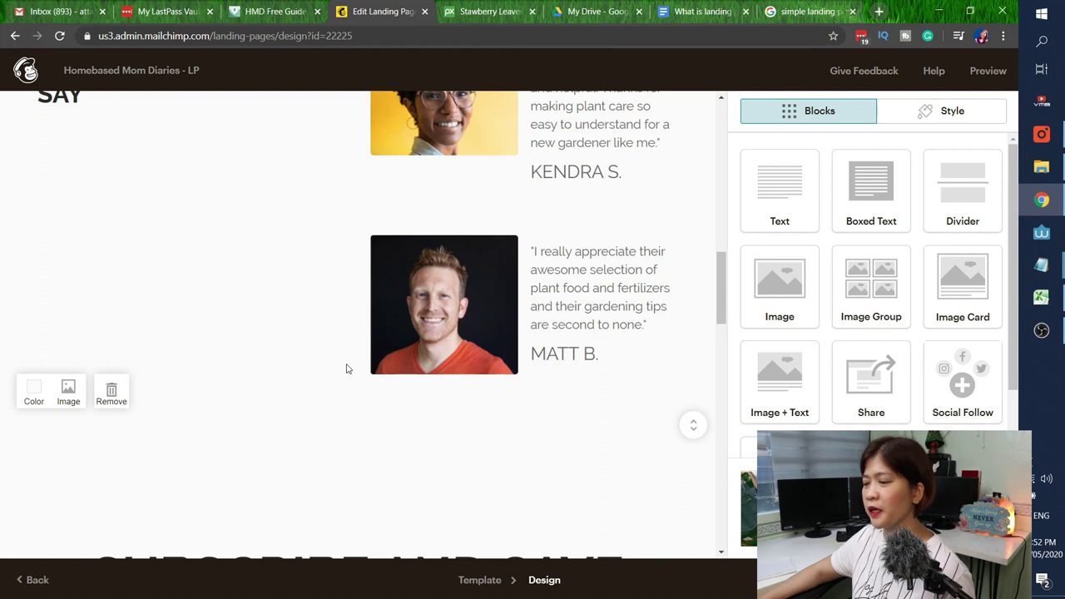
scroll(460, 375, "up", 1)
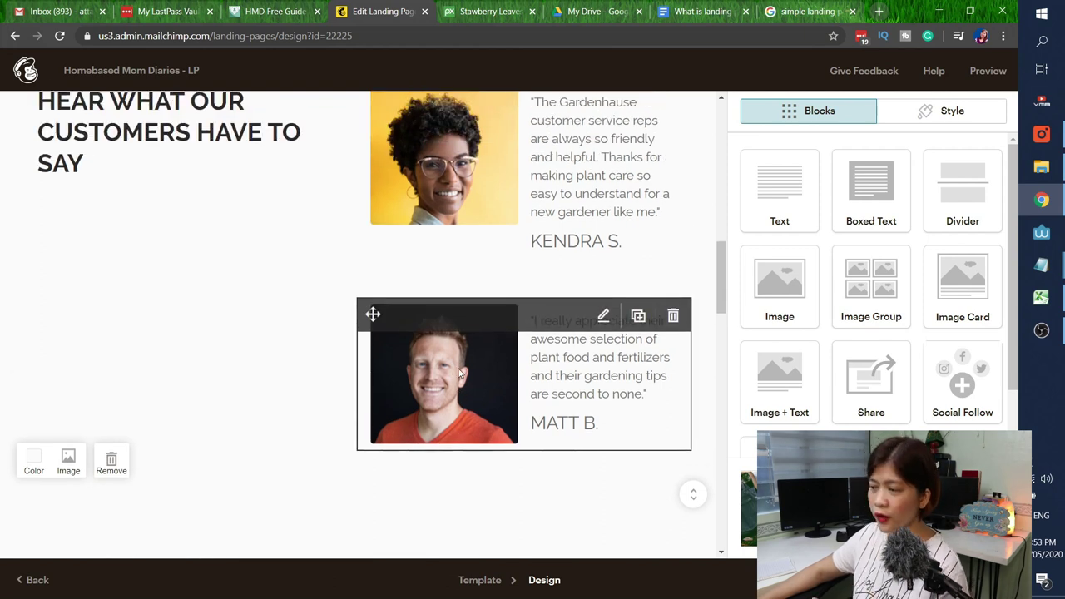
scroll(460, 374, "up", 1)
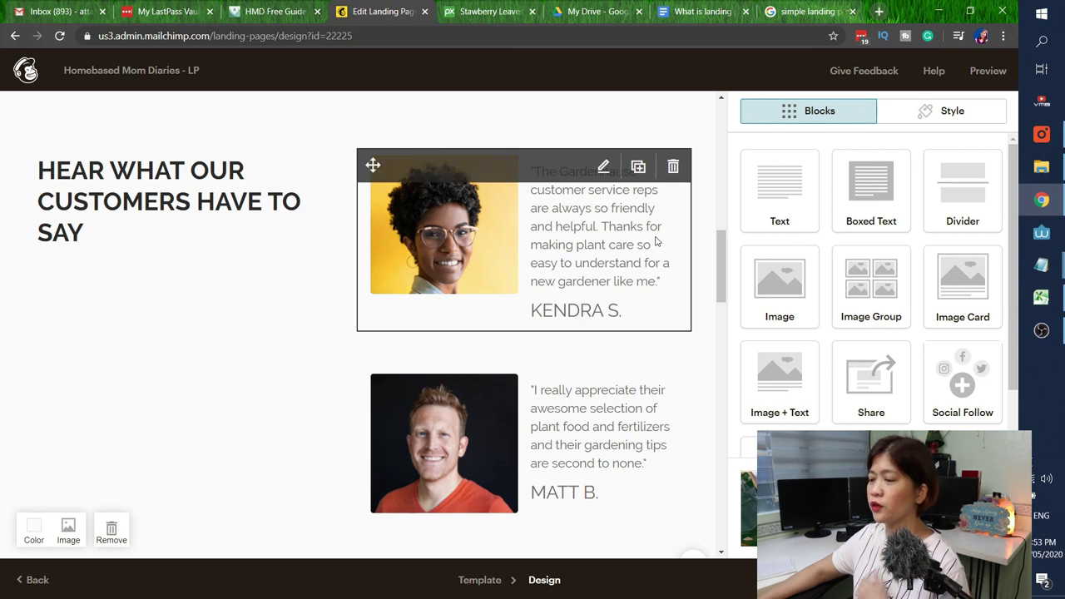
scroll(656, 241, "up", 8)
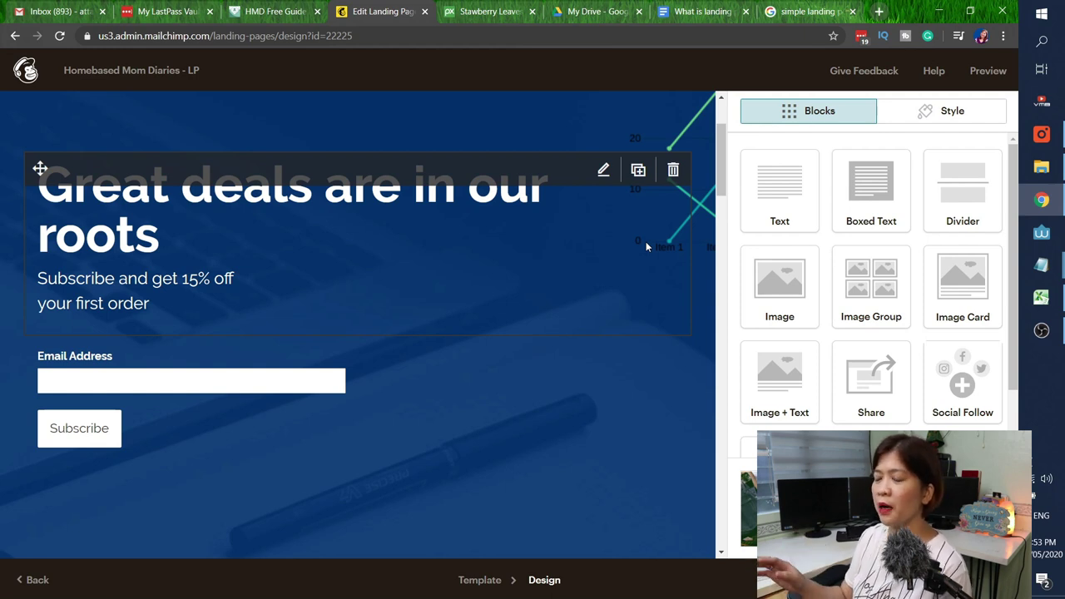
scroll(616, 257, "down", 15)
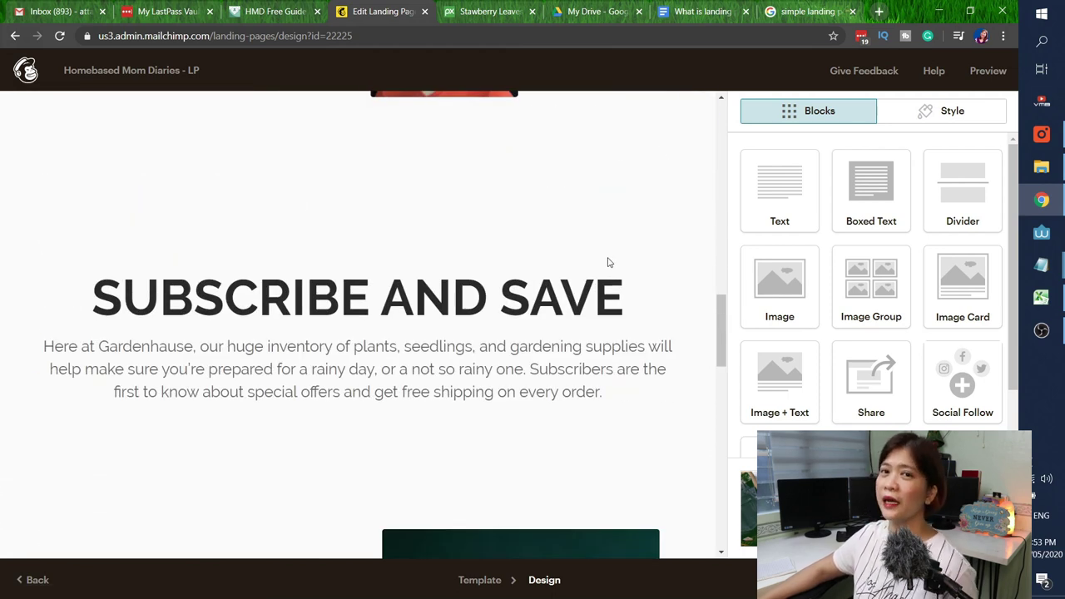
scroll(607, 262, "up", 6)
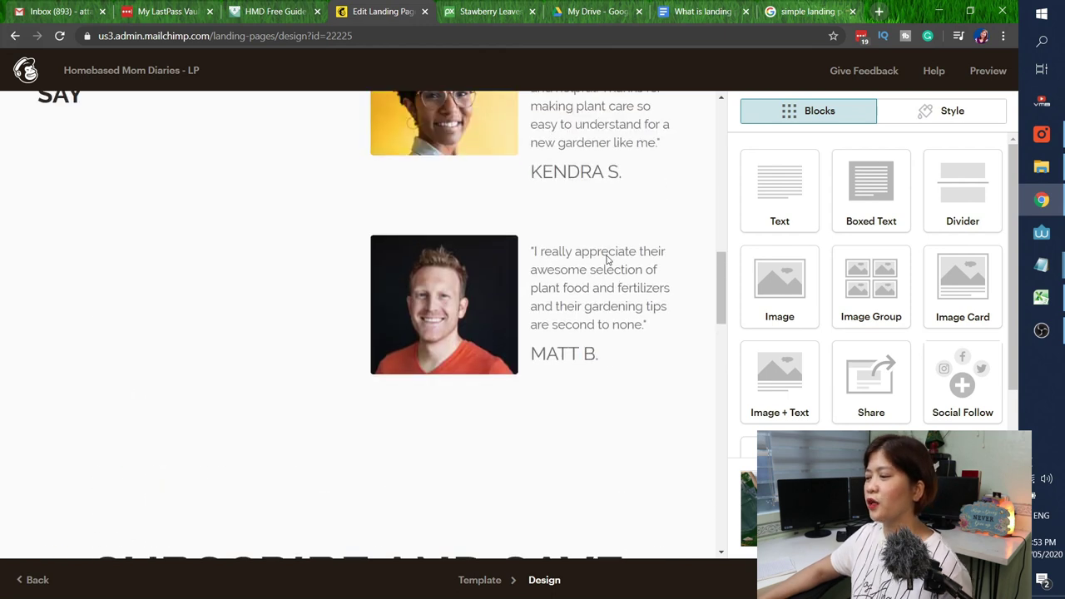
scroll(608, 261, "up", 8)
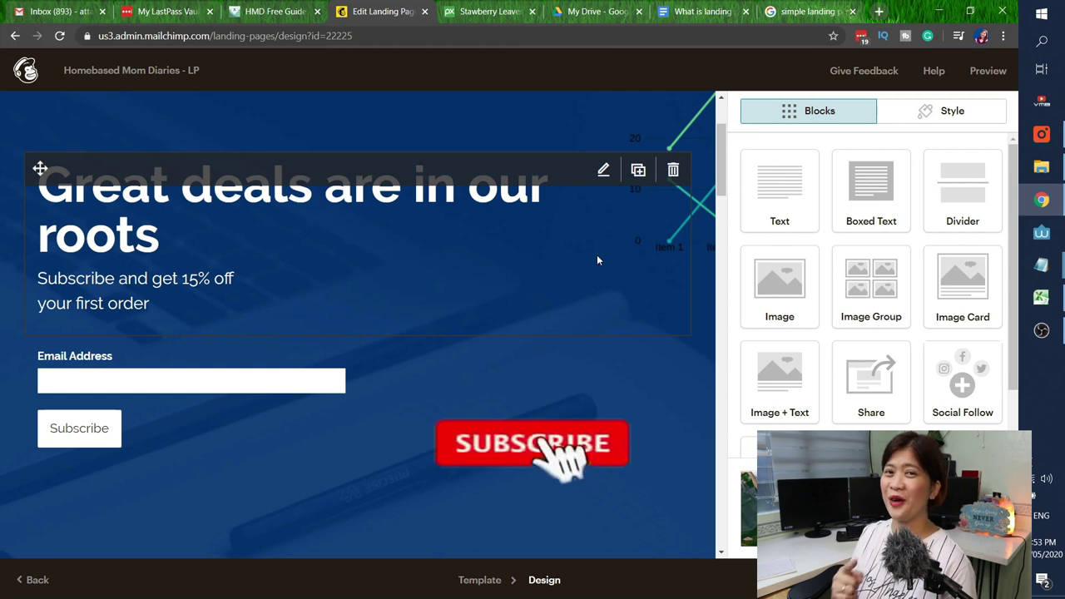
scroll(597, 260, "down", 5)
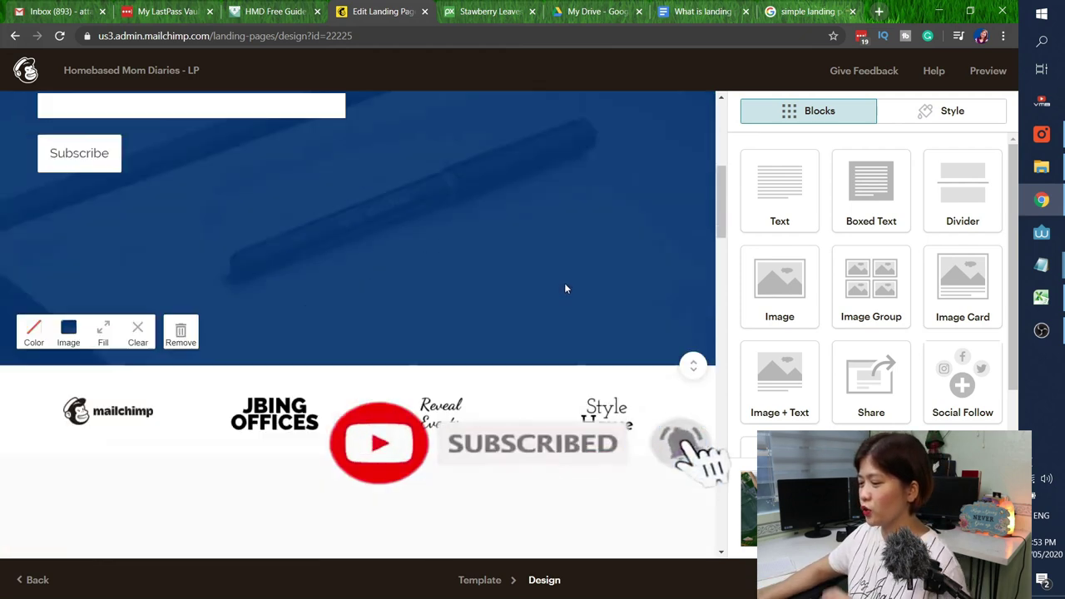
scroll(632, 312, "down", 2)
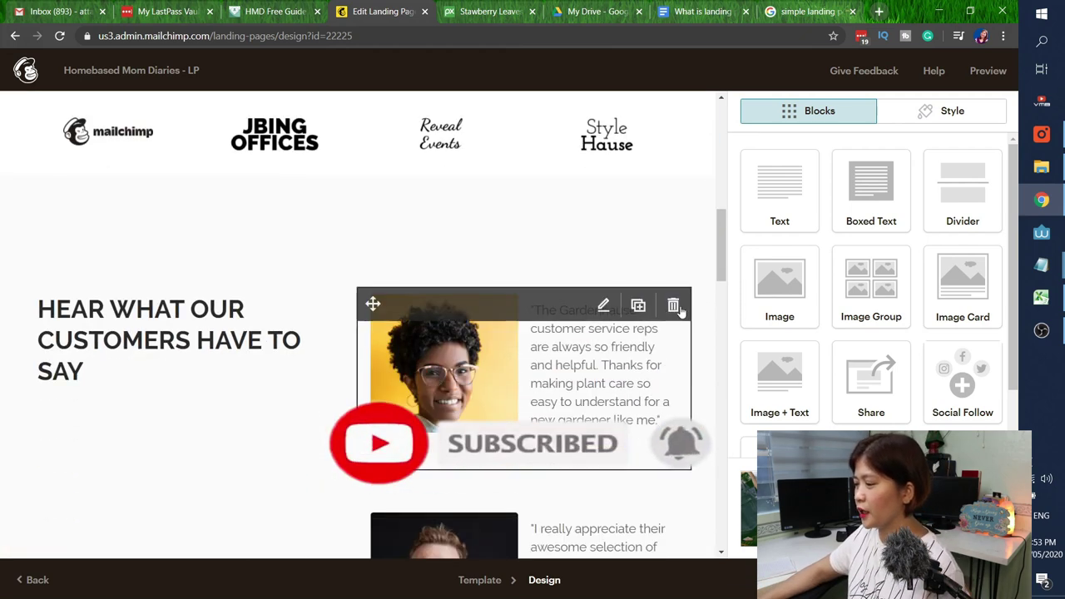
Delete the Kendra S. and Matt B. testimonials and the customers heading
left_click(674, 304)
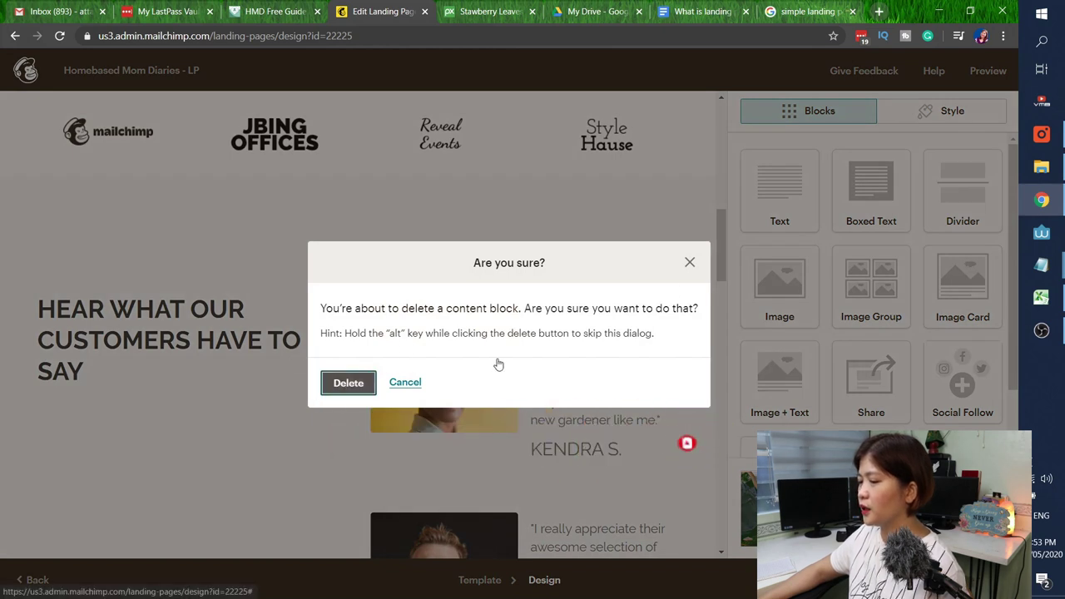
left_click(346, 383)
left_click(345, 387)
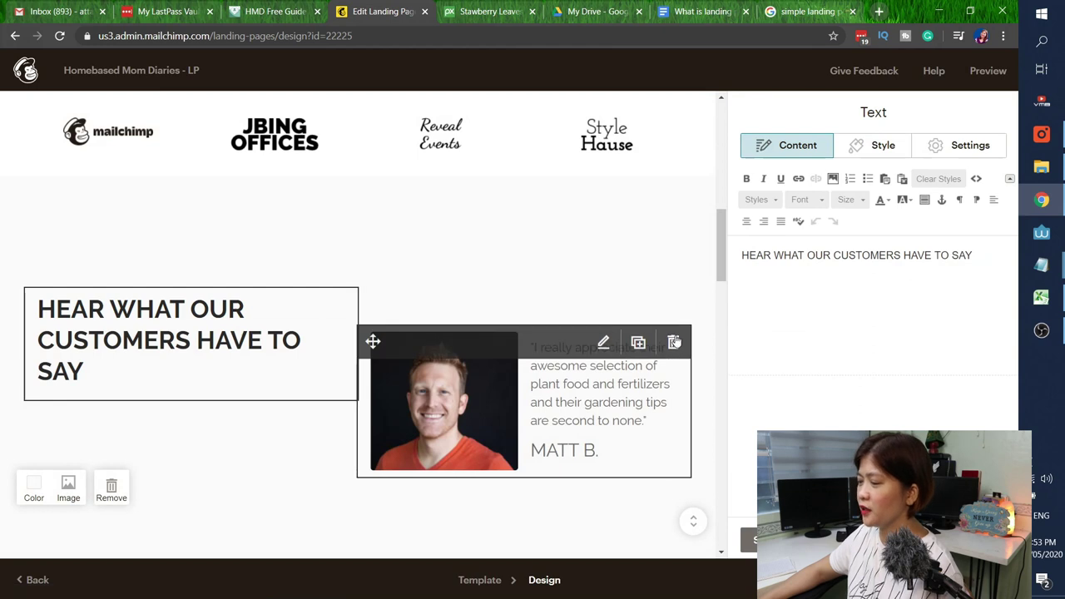
left_click(673, 305)
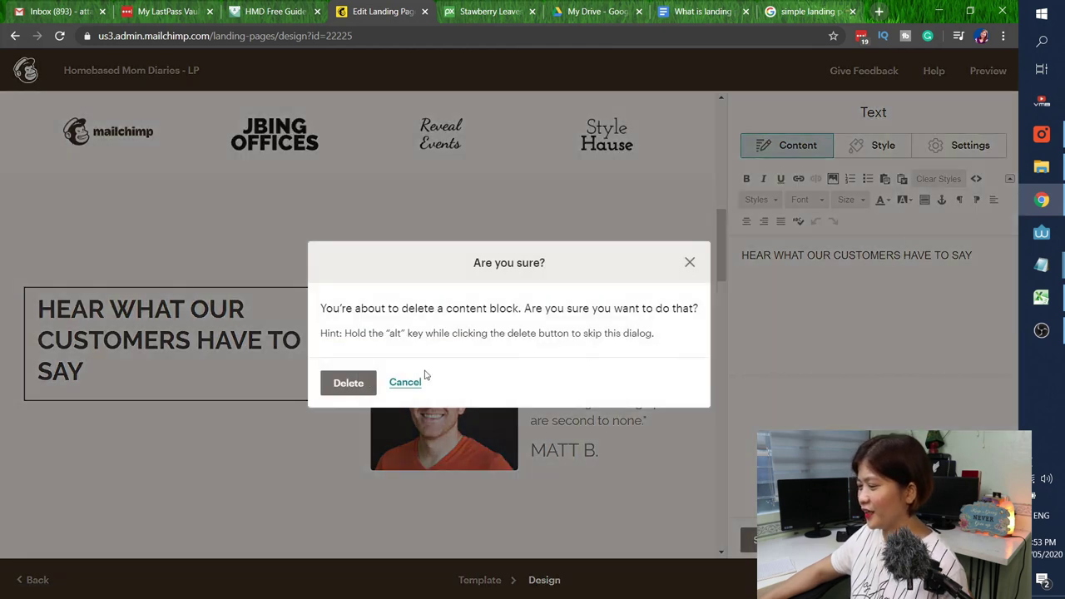
left_click(348, 385)
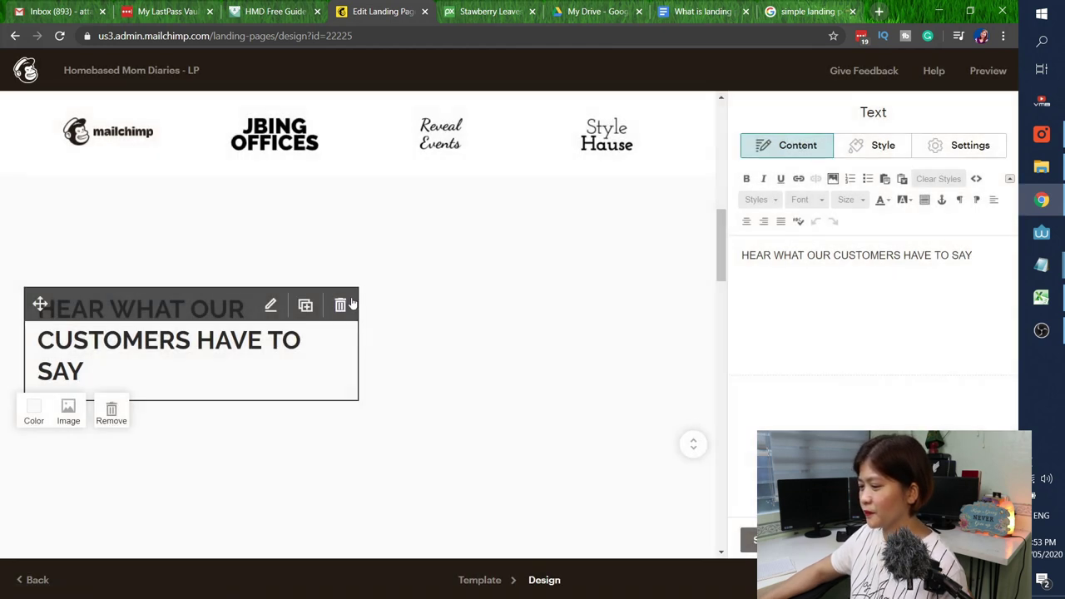
left_click(340, 304)
left_click(356, 382)
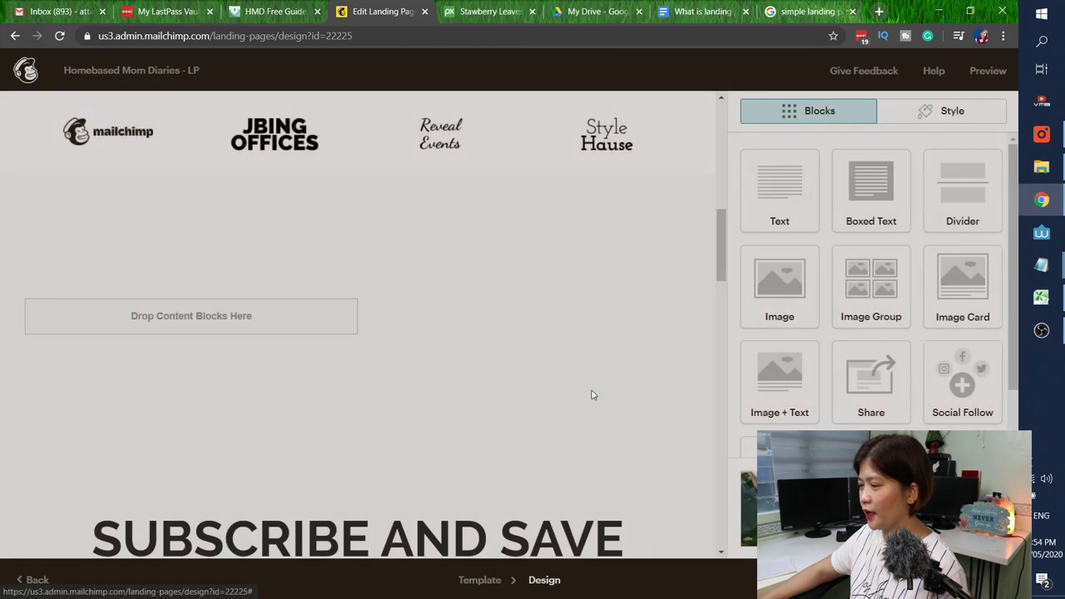
Delete the image block below Subscribe and Save and remove the footer's plant background
scroll(592, 390, "down", 5)
left_click(673, 364)
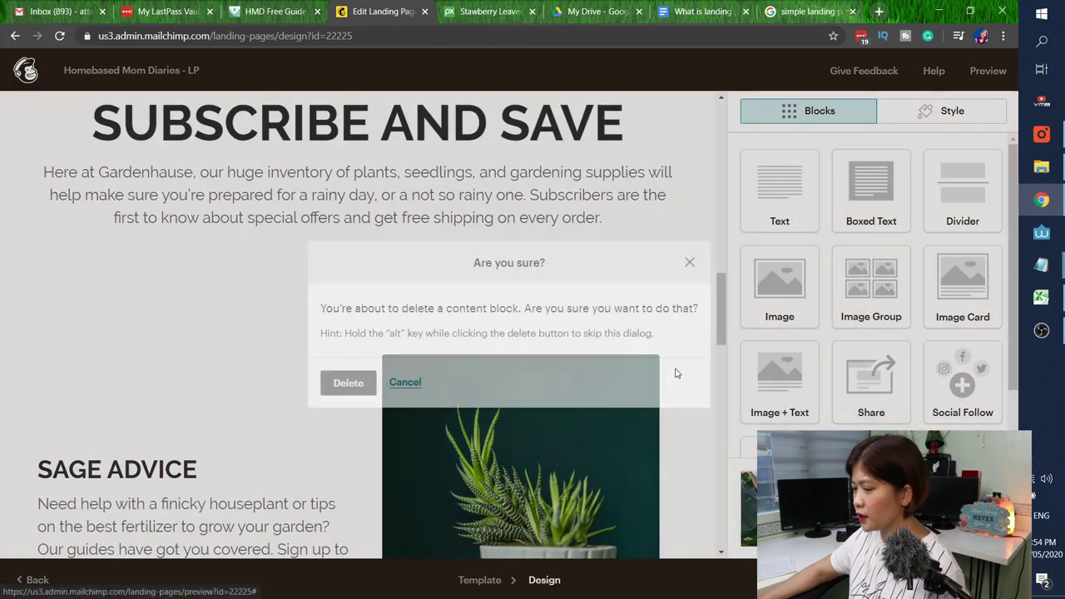
left_click(347, 382)
left_click(138, 428)
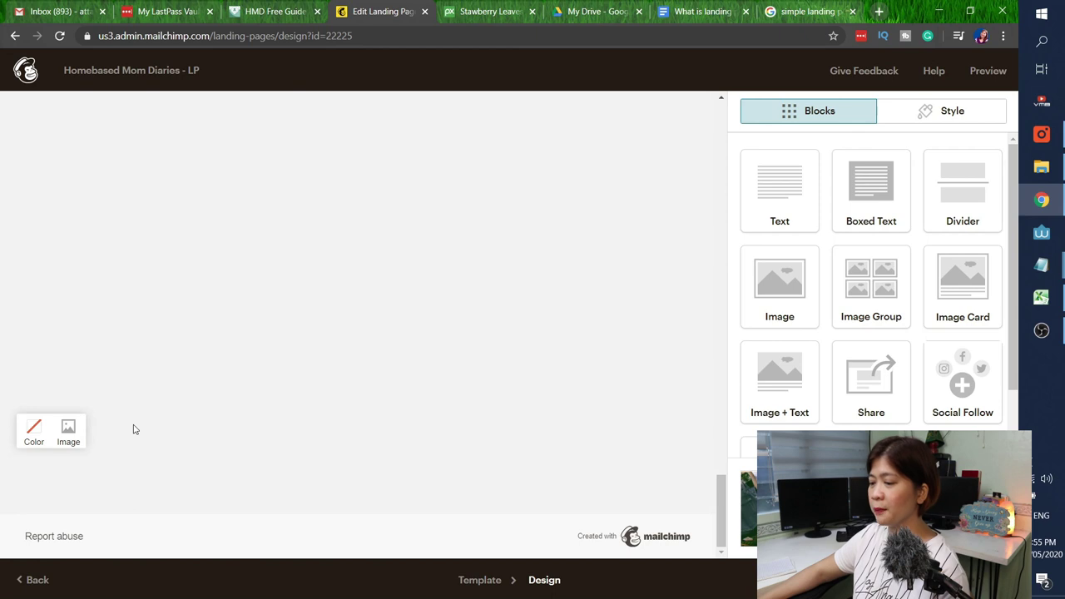
Delete the leftover empty block further down the page
scroll(269, 452, "up", 1)
scroll(271, 447, "down", 1)
scroll(269, 449, "up", 5)
scroll(280, 424, "up", 3)
scroll(350, 311, "down", 2)
scroll(366, 336, "up", 5)
scroll(391, 332, "down", 2)
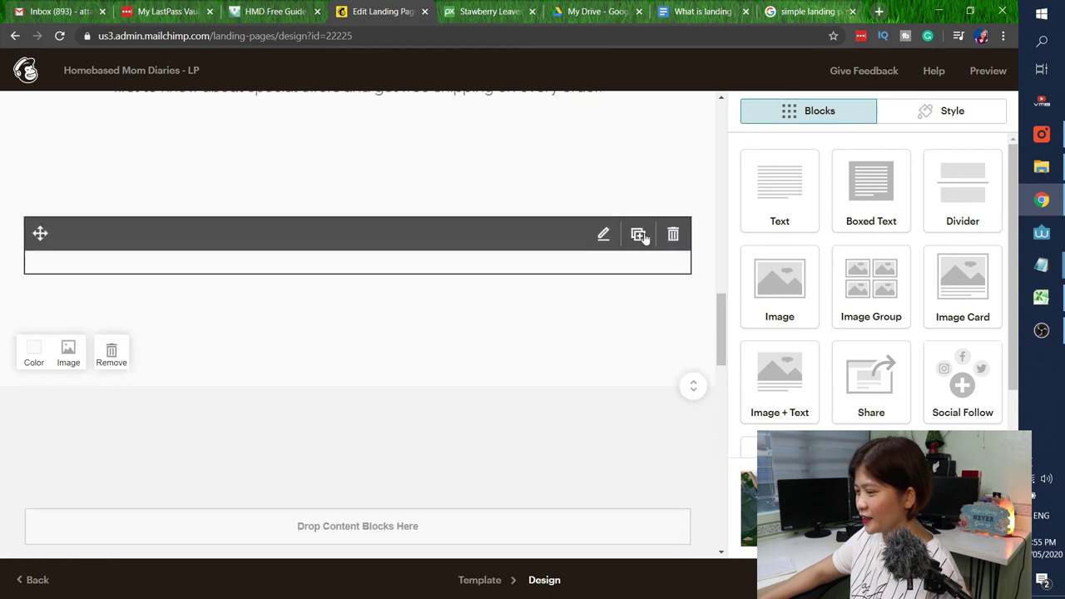
left_click(672, 234)
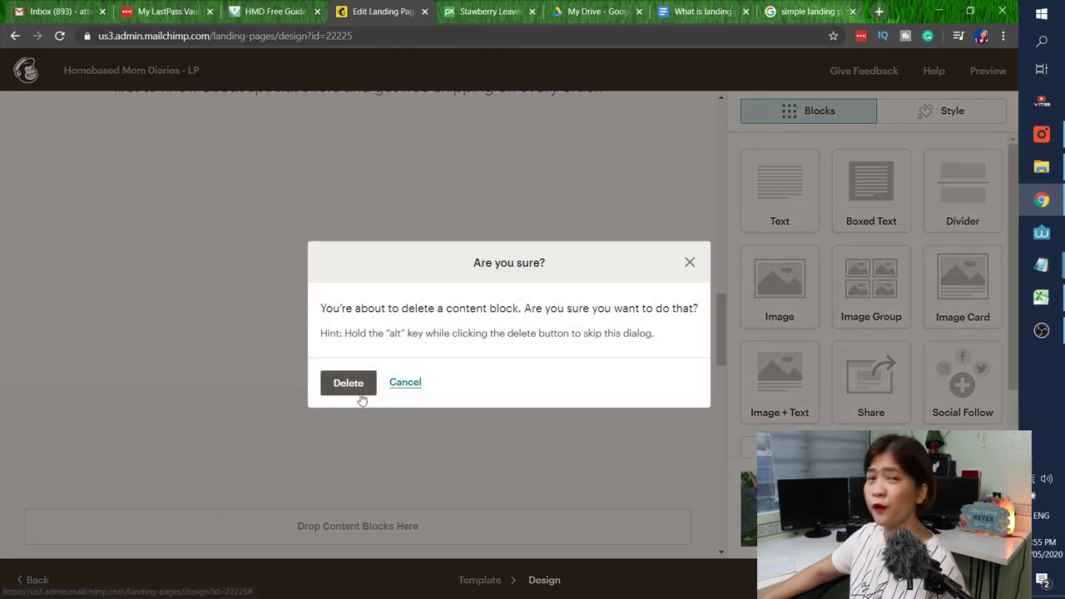
left_click(348, 383)
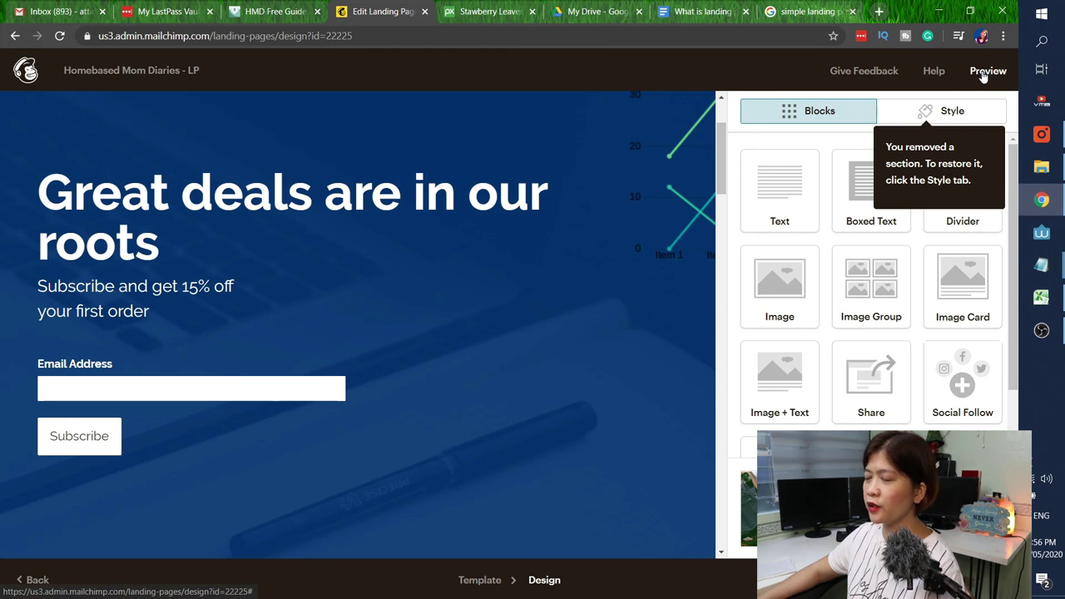
left_click(986, 73)
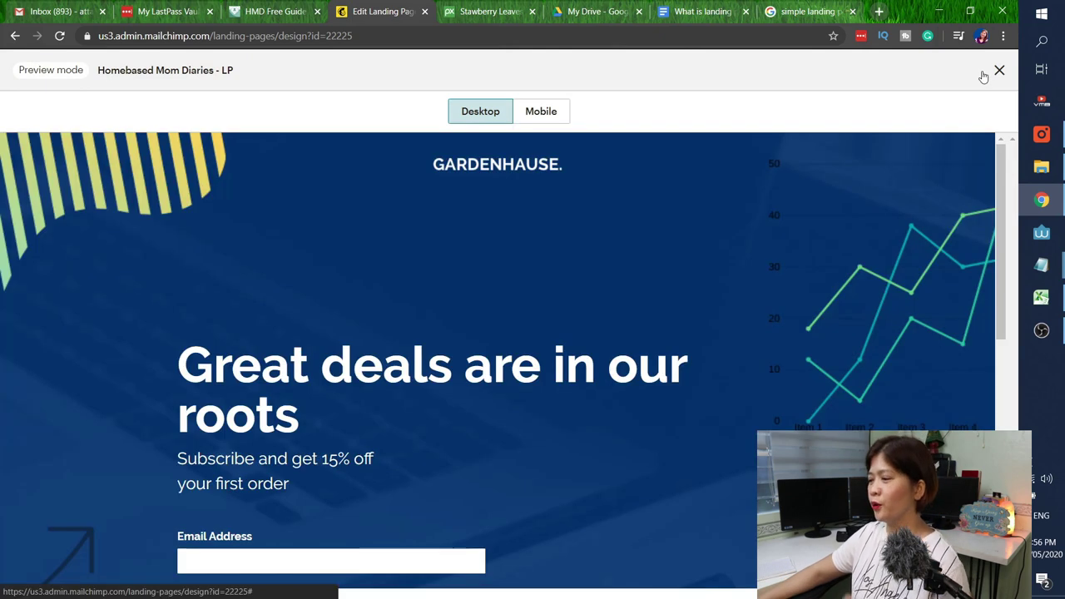
scroll(674, 316, "down", 5)
scroll(674, 317, "up", 3)
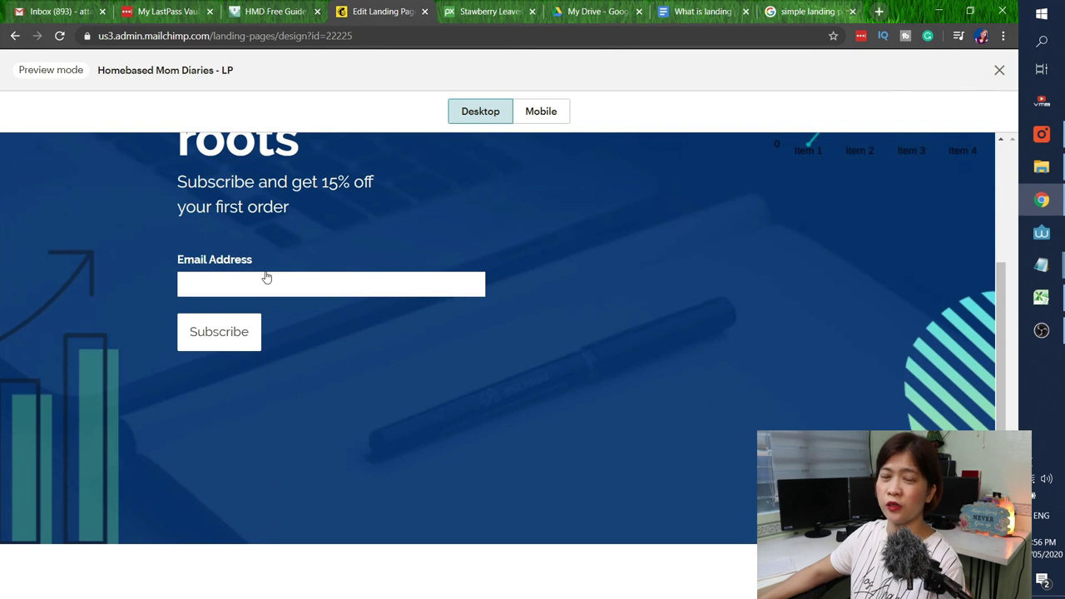
scroll(271, 273, "up", 2)
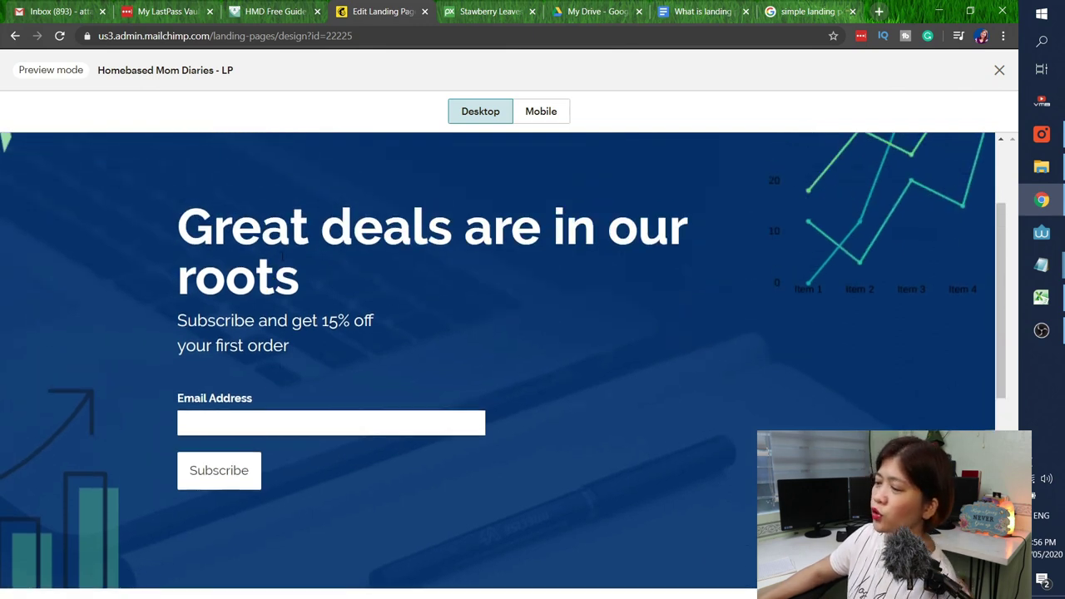
left_click(1000, 70)
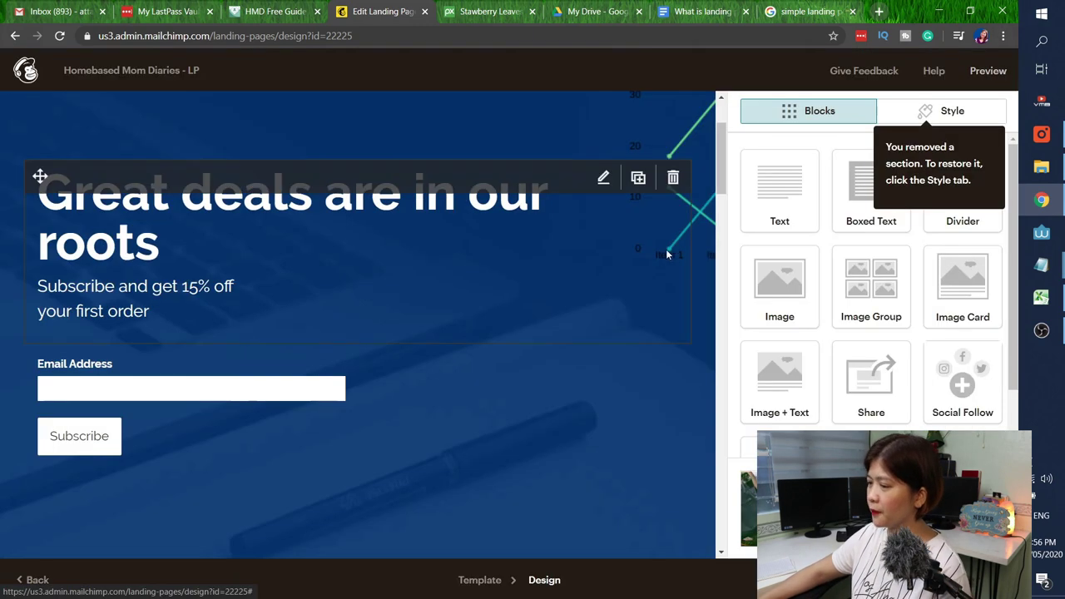
Change the hero heading to 'Homebased Mom Diaries'
left_click(218, 238)
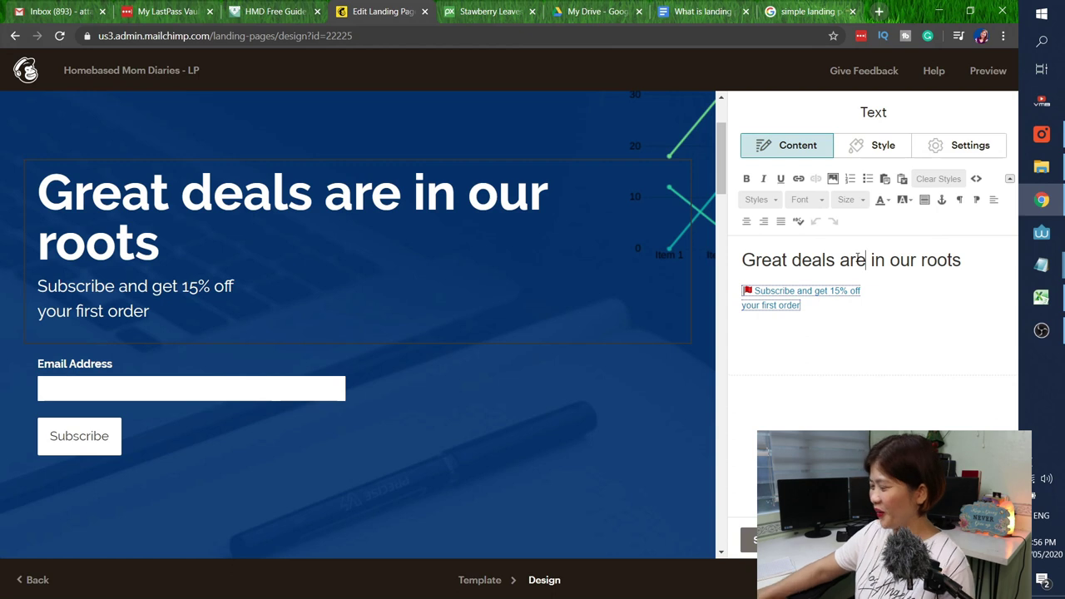
key("End")
key("Delete")
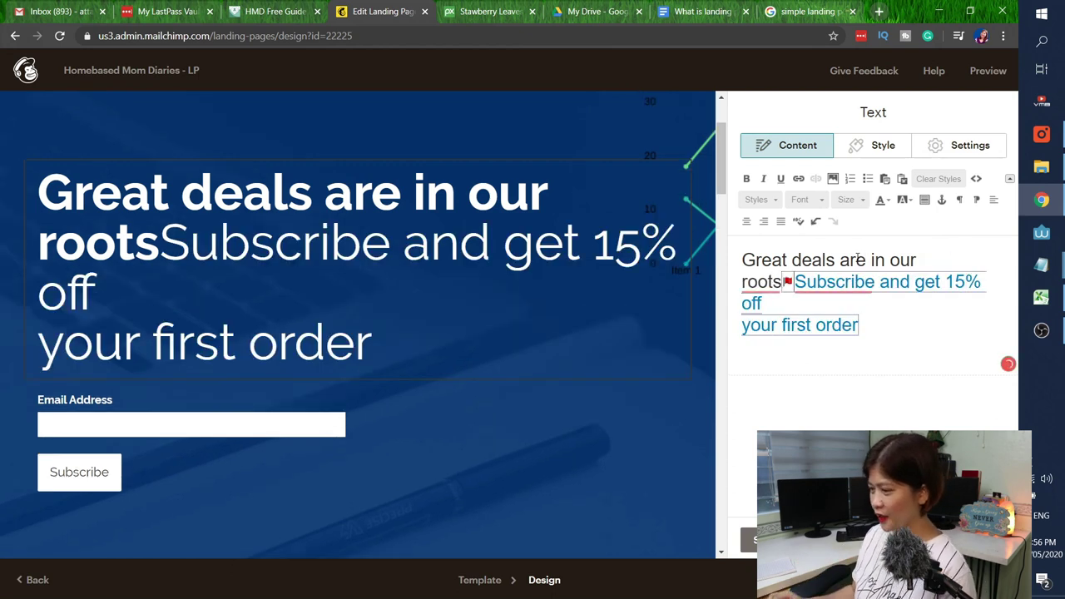
key("ctrl+z")
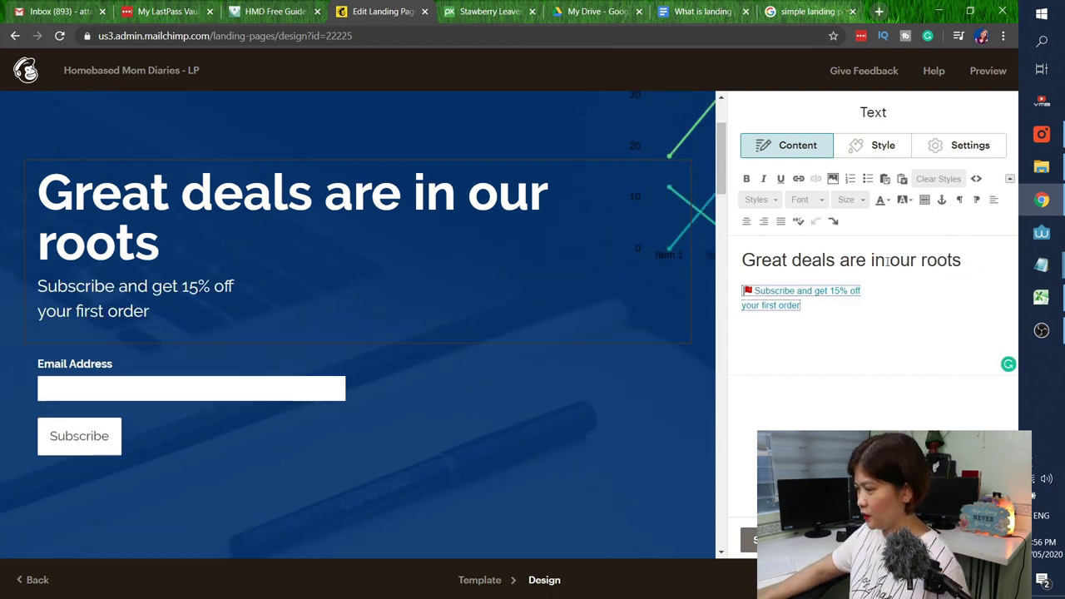
triple_click(882, 260)
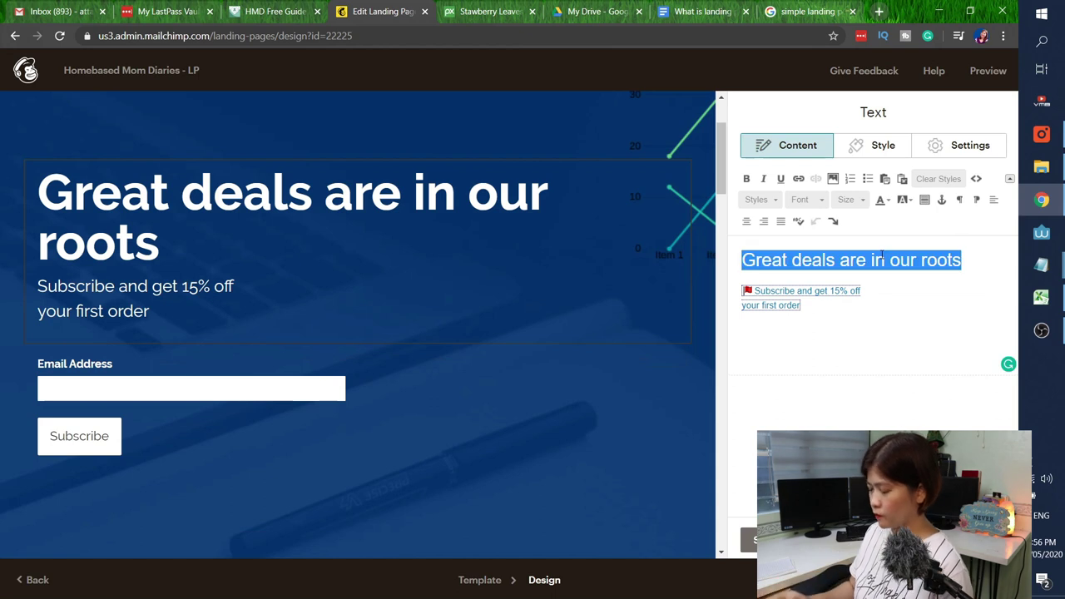
type("Homebsed")
key("BackSpace")
key("BackSpace")
key("BackSpace")
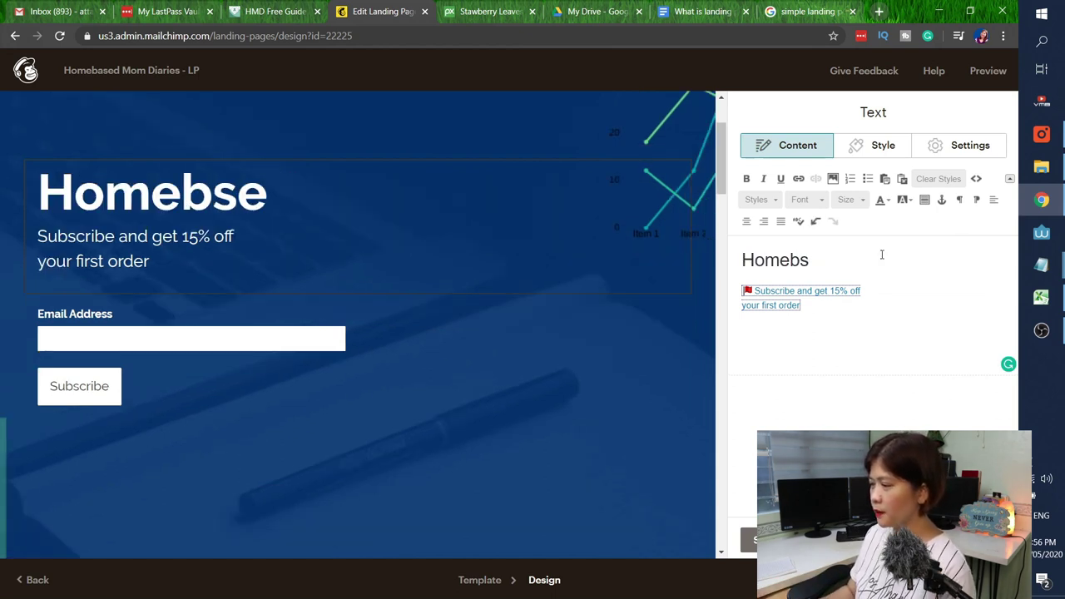
type("ased Mom D")
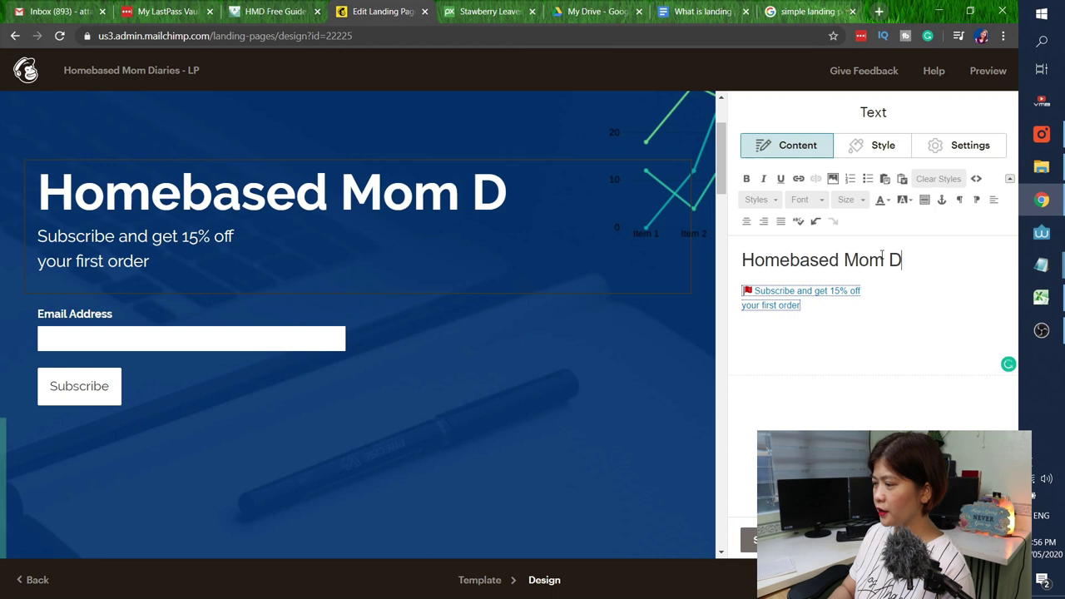
type("iareis")
key("BackSpace")
key("BackSpace")
key("BackSpace")
type("ies")
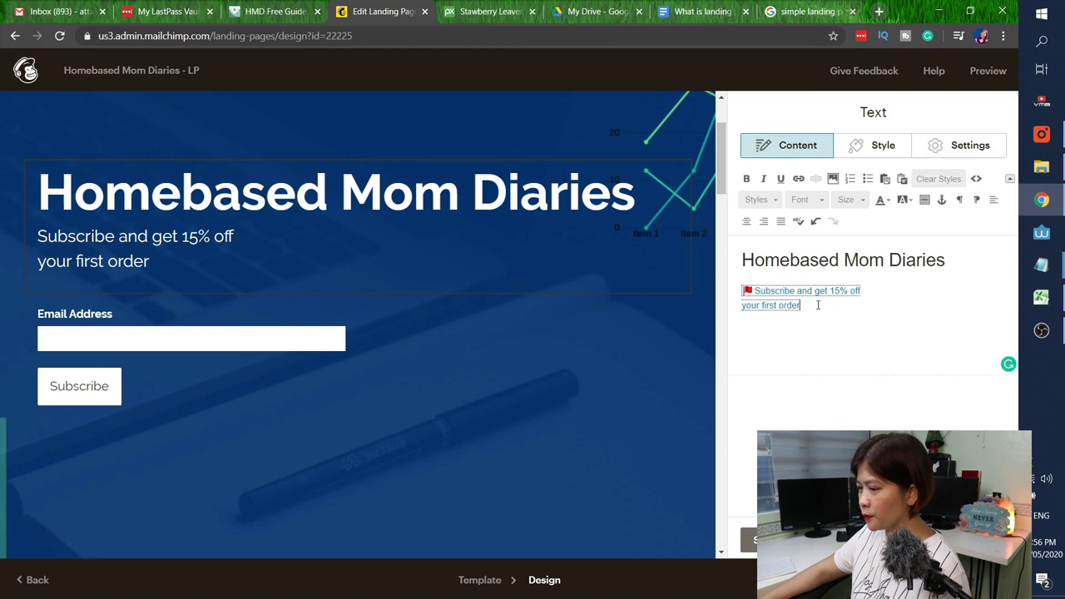
Replace the subtitle with 'Where do you want me to send the FREE Guide'
left_click_drag(809, 302, 723, 293)
type("Where dyou")
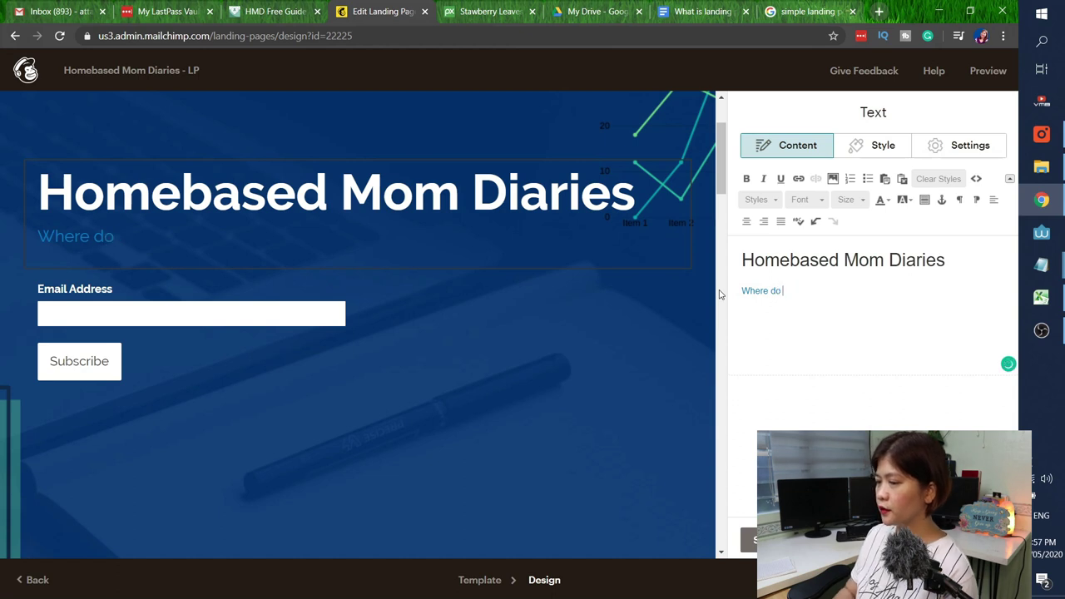
type(" you want me ")
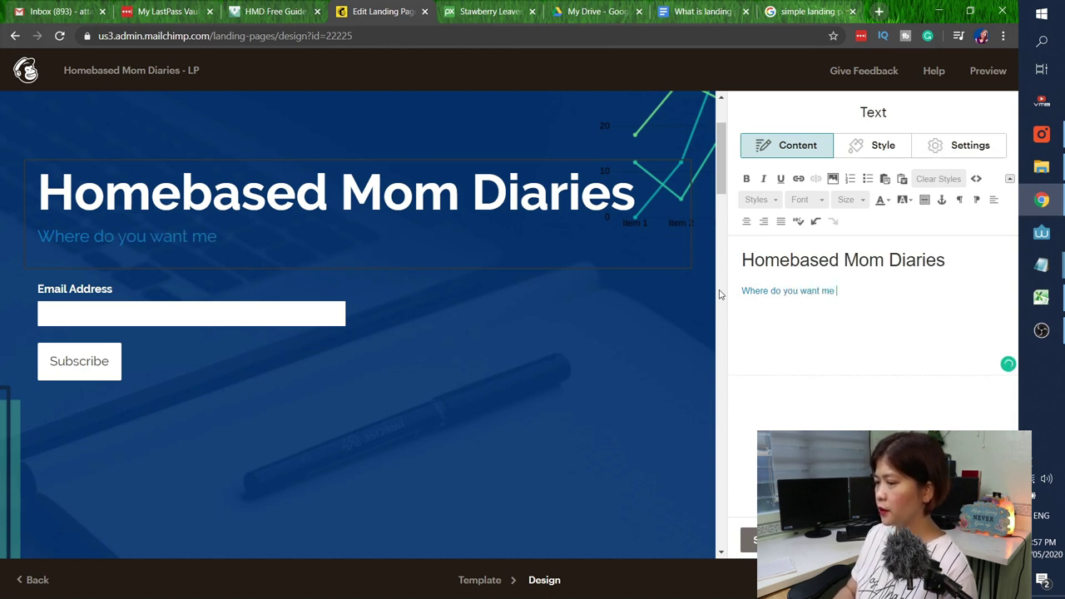
type("to sendd the ")
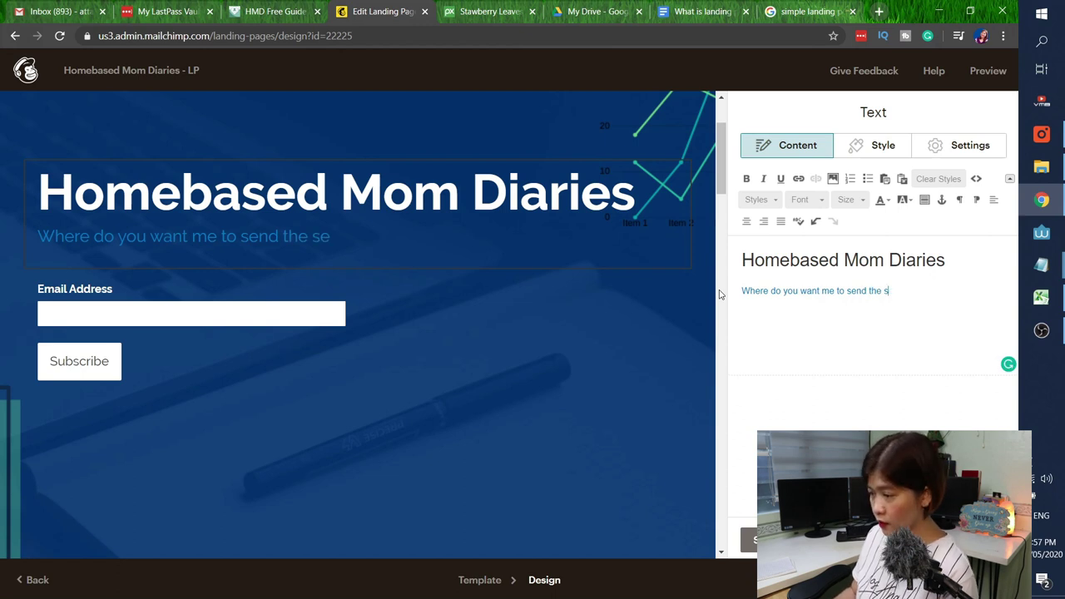
type("FREE Guide")
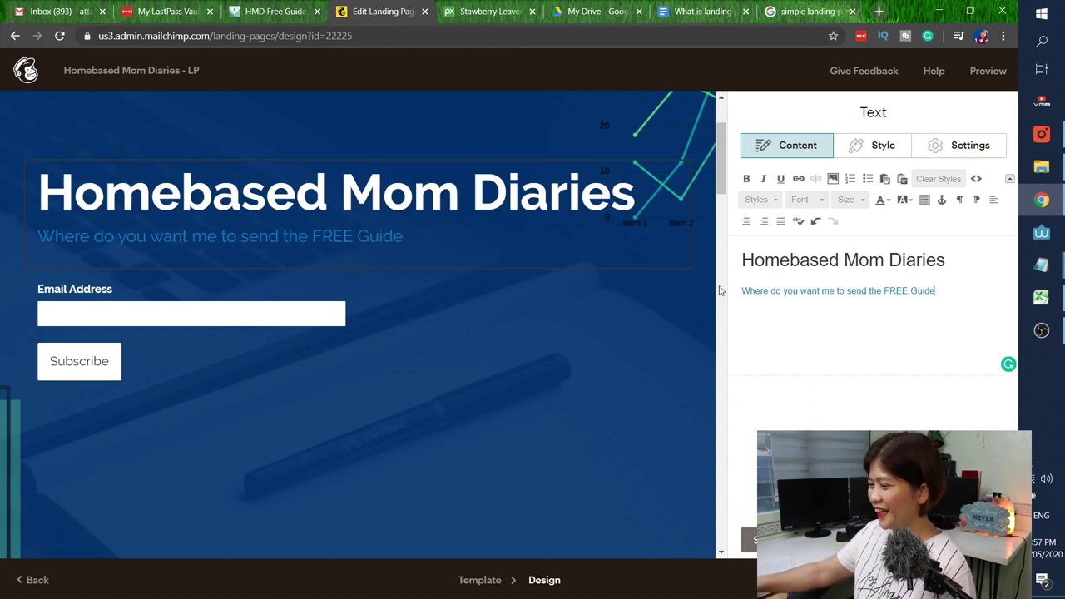
left_click_drag(941, 297, 739, 293)
Make the subtitle white, centre-align the heading and subtitle, and close the text editor
left_click(883, 200)
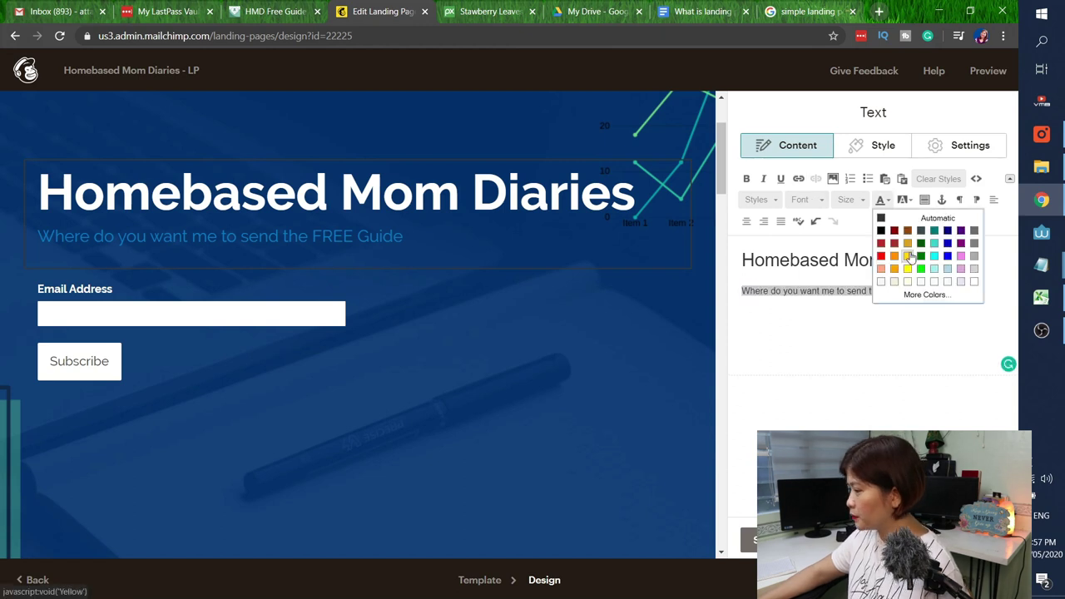
left_click(890, 281)
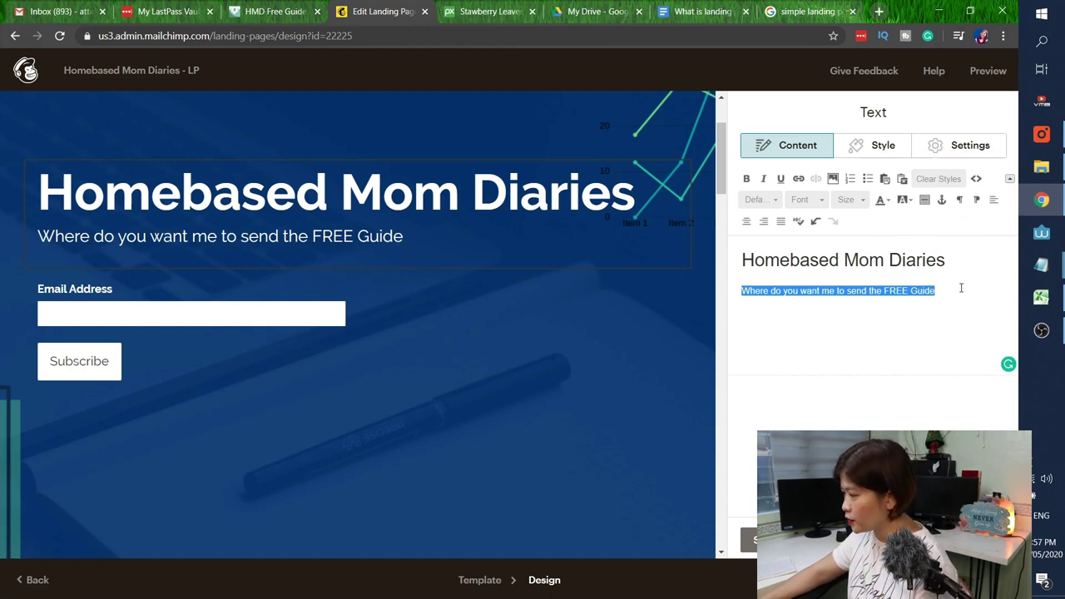
key("ctrl+a")
left_click(763, 221)
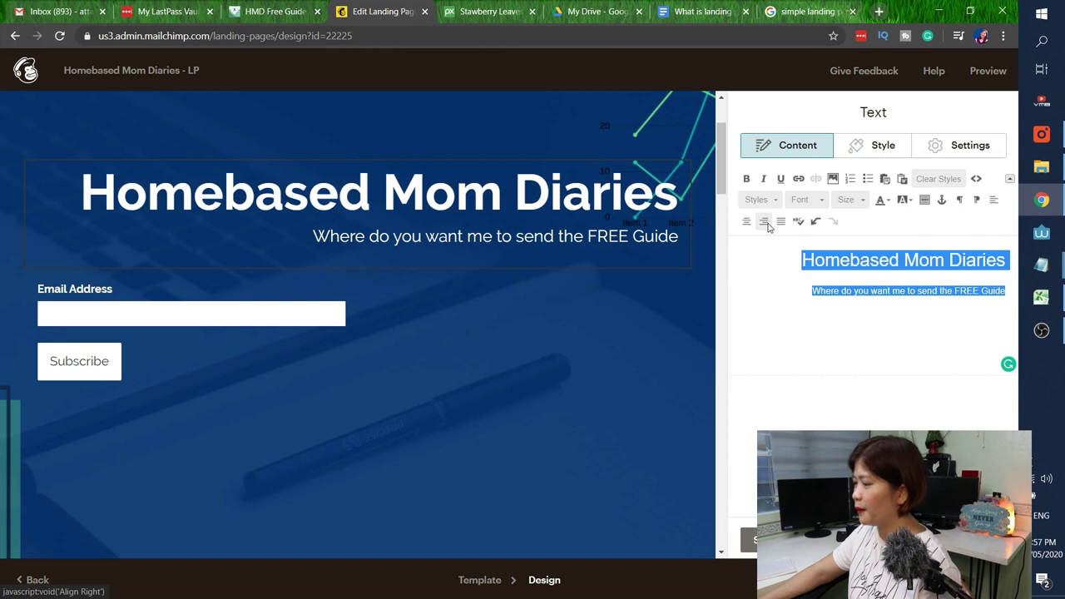
left_click(746, 226)
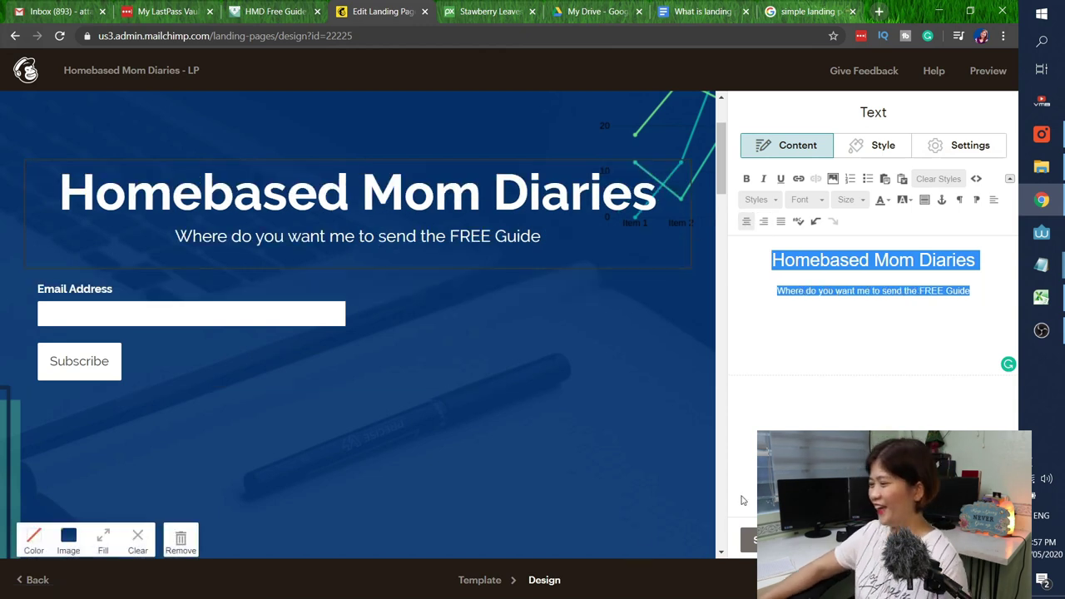
left_click(751, 540)
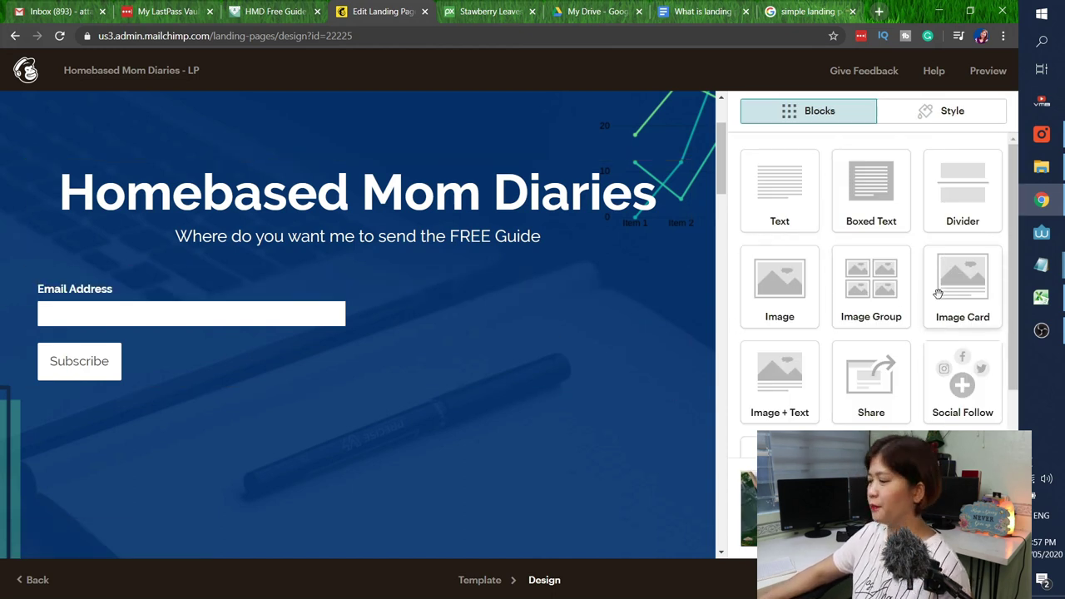
Add the beginners guide image above the email form and shrink it to about 64%
left_click_drag(794, 280, 512, 237)
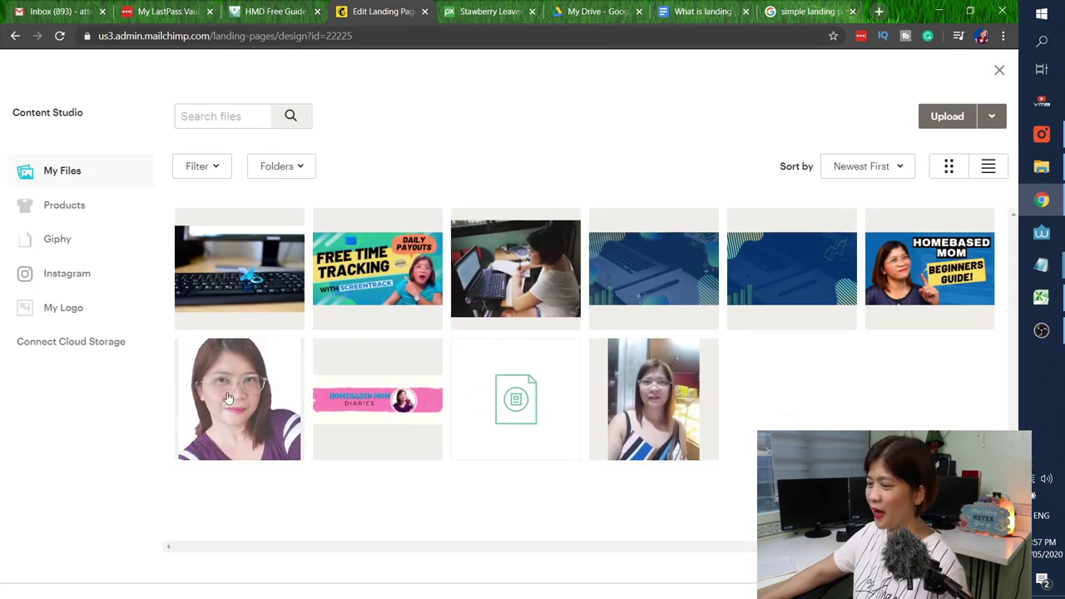
left_click(930, 267)
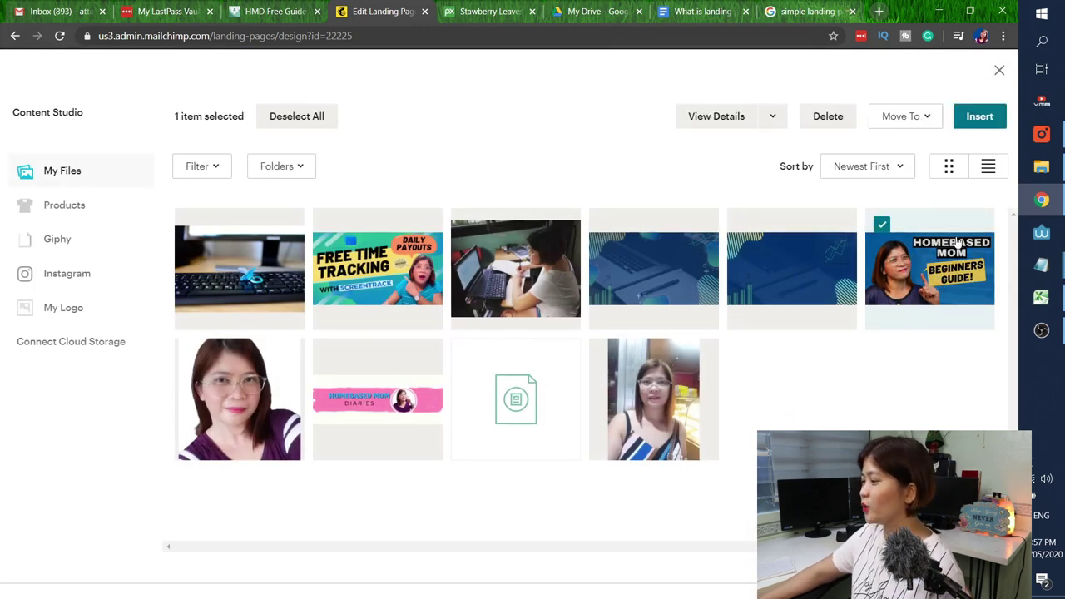
left_click(980, 117)
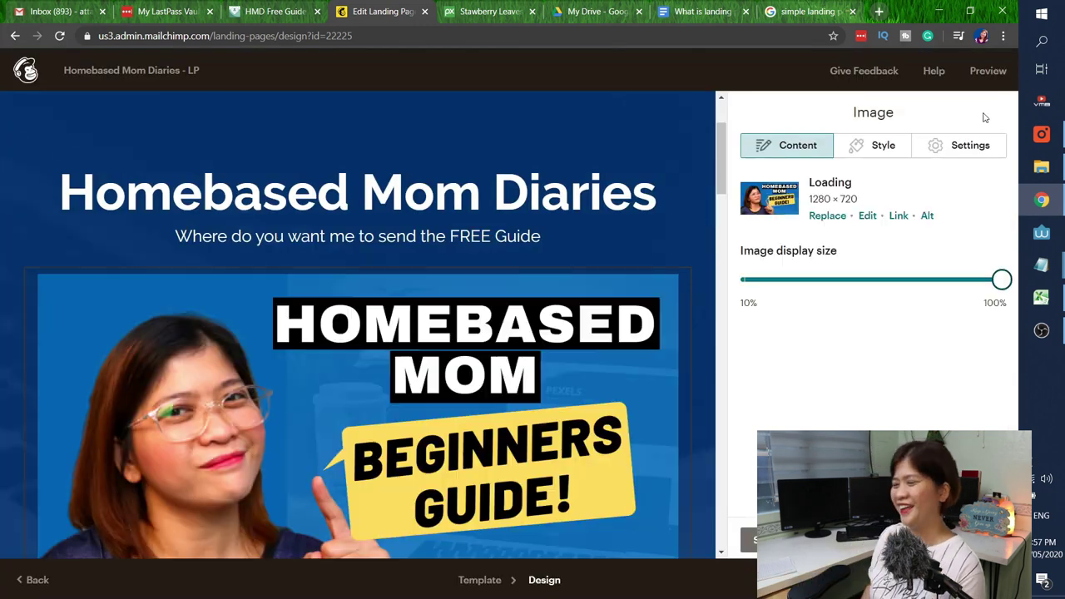
scroll(366, 169, "down", 2)
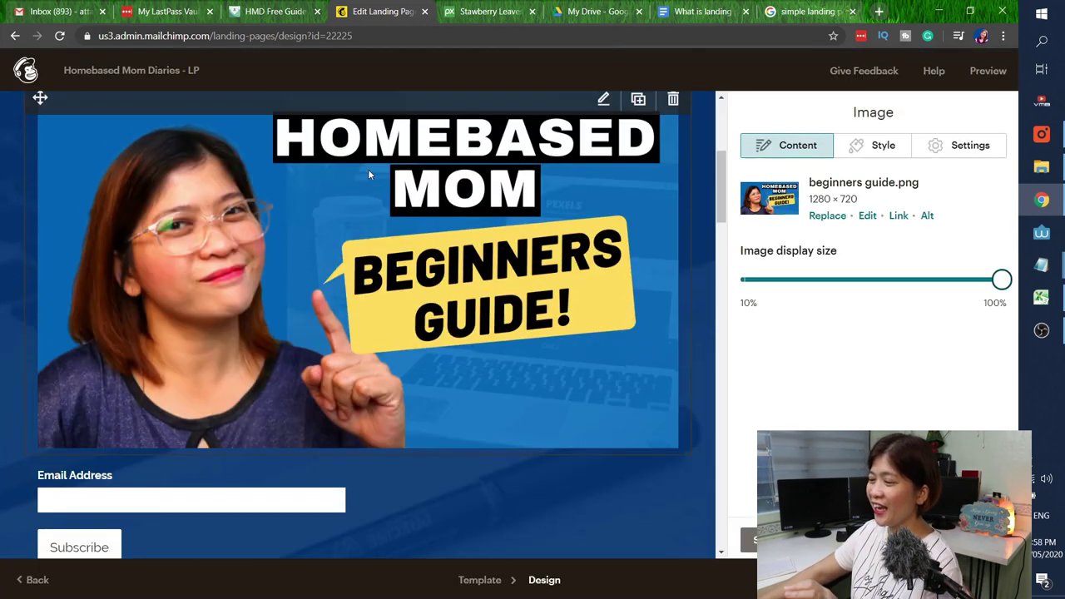
scroll(368, 169, "up", 1)
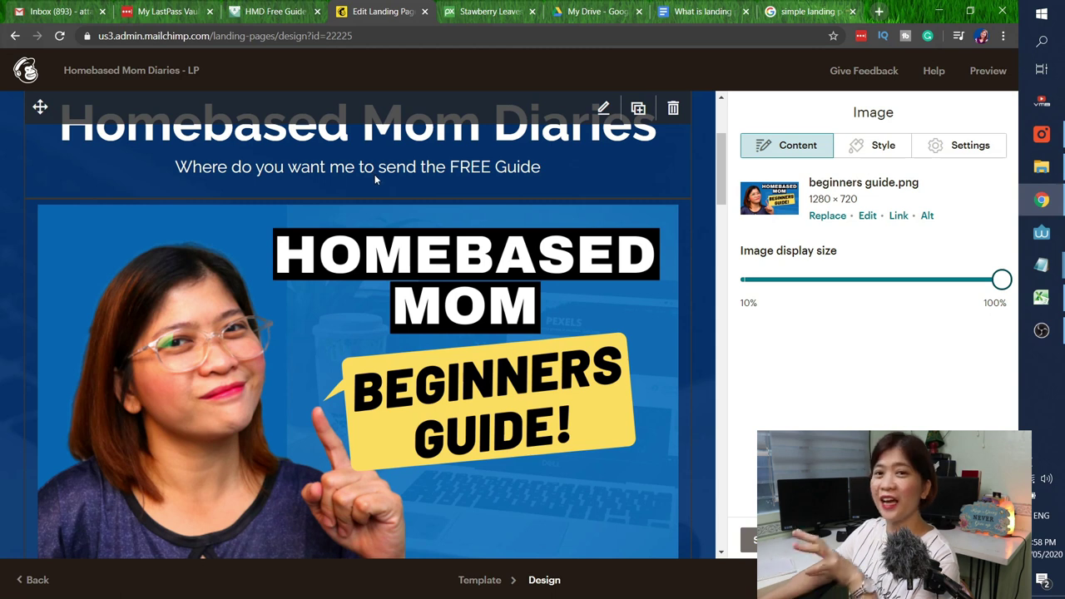
scroll(378, 175, "down", 3)
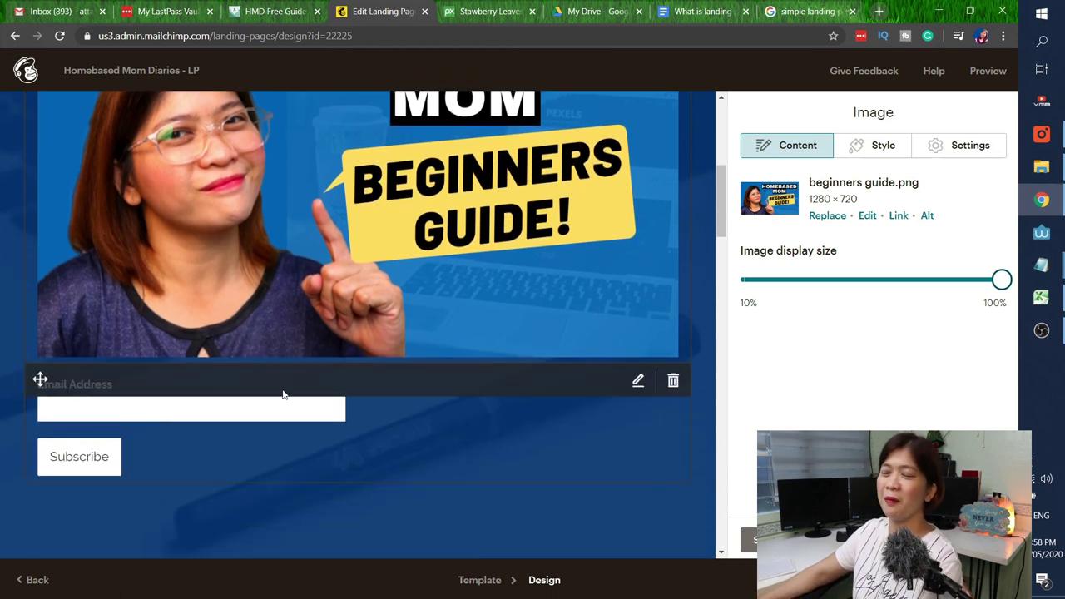
scroll(323, 386, "up", 2)
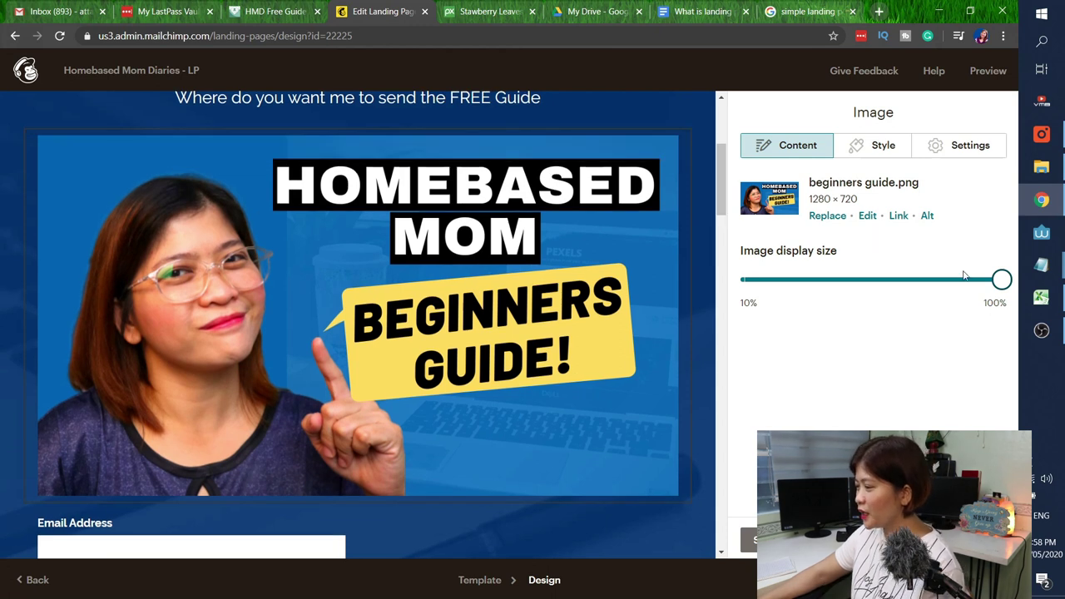
left_click_drag(1003, 282, 845, 281)
scroll(116, 251, "up", 2)
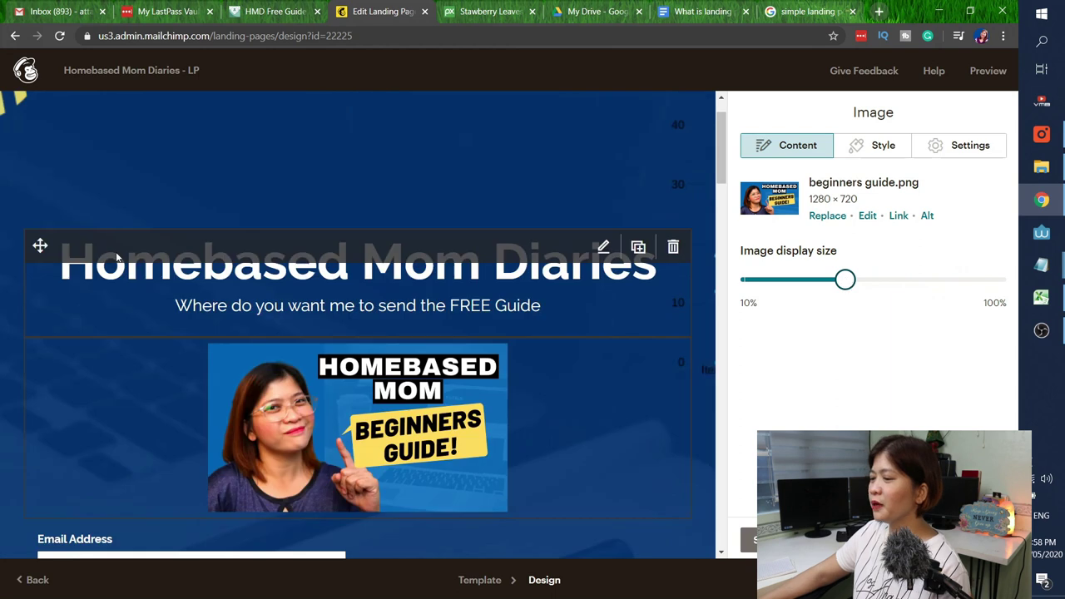
scroll(116, 251, "down", 1)
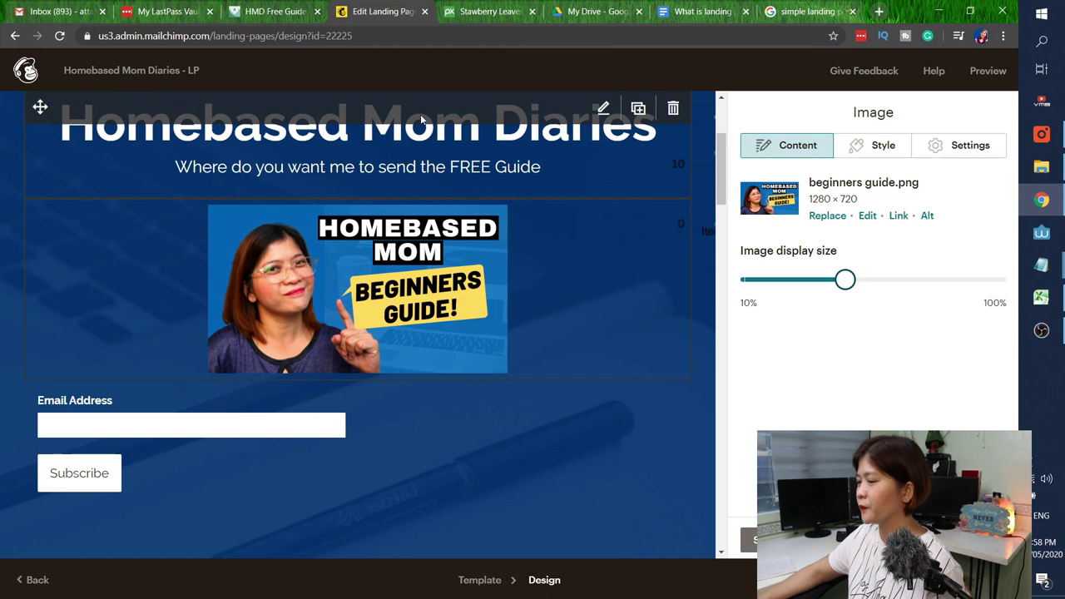
Enable the First Name and Last Name fields on the signup form
left_click(331, 433)
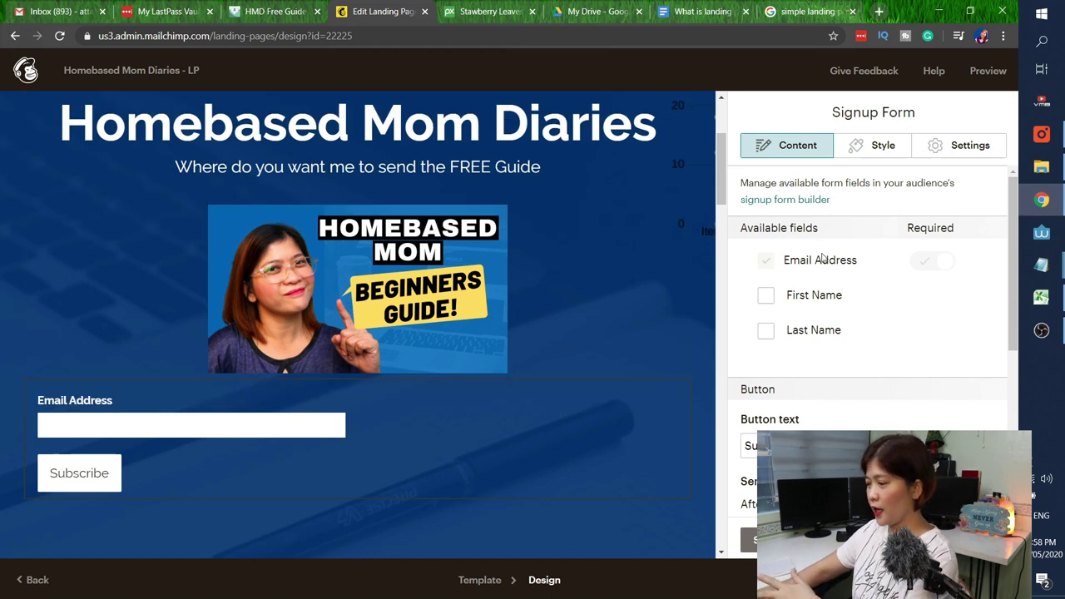
left_click(768, 296)
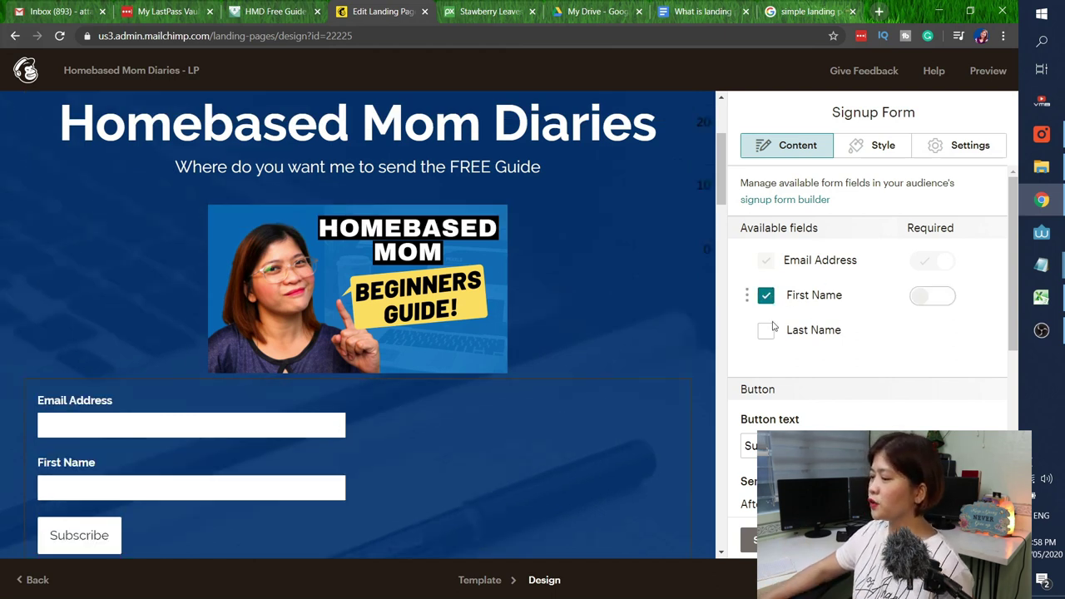
left_click(768, 332)
scroll(479, 394, "down", 2)
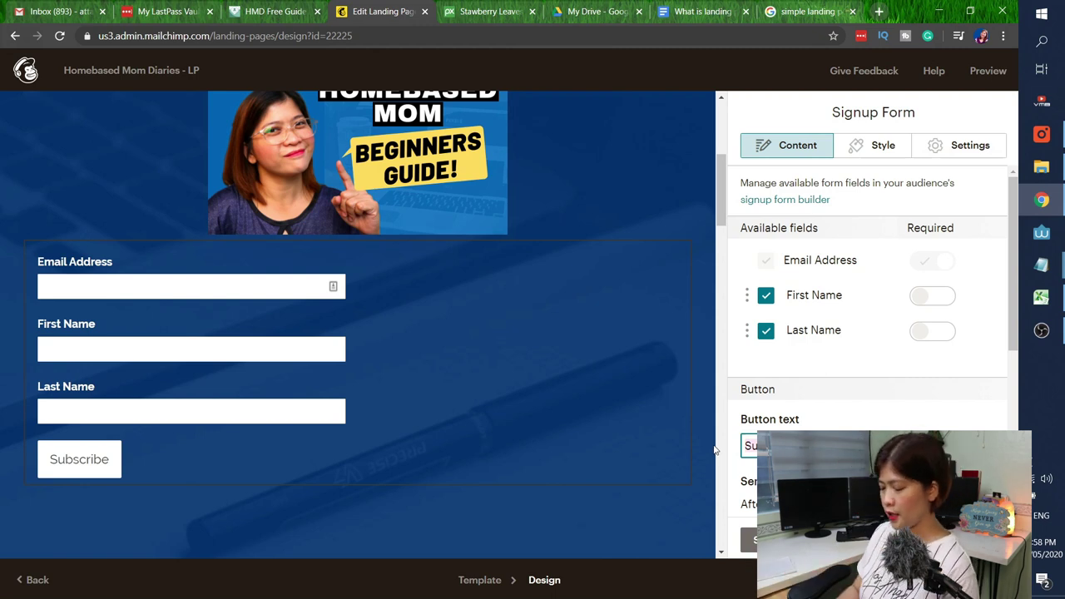
Set the signup button text to 'I WANT THE FREE GUIDE NOW!'
type("I want to")
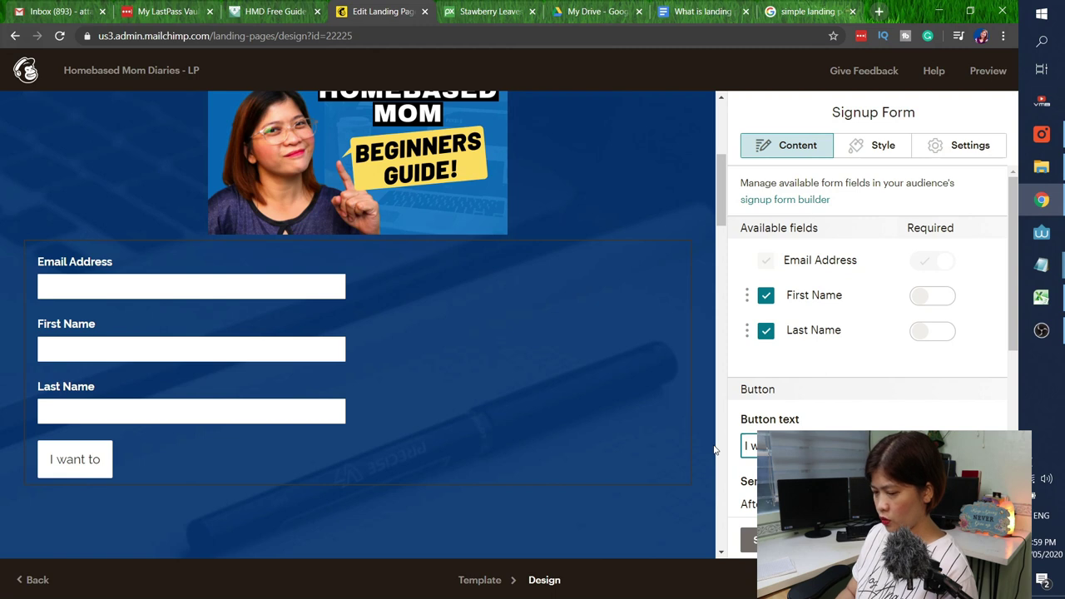
type(" get the free")
key("BackSpace")
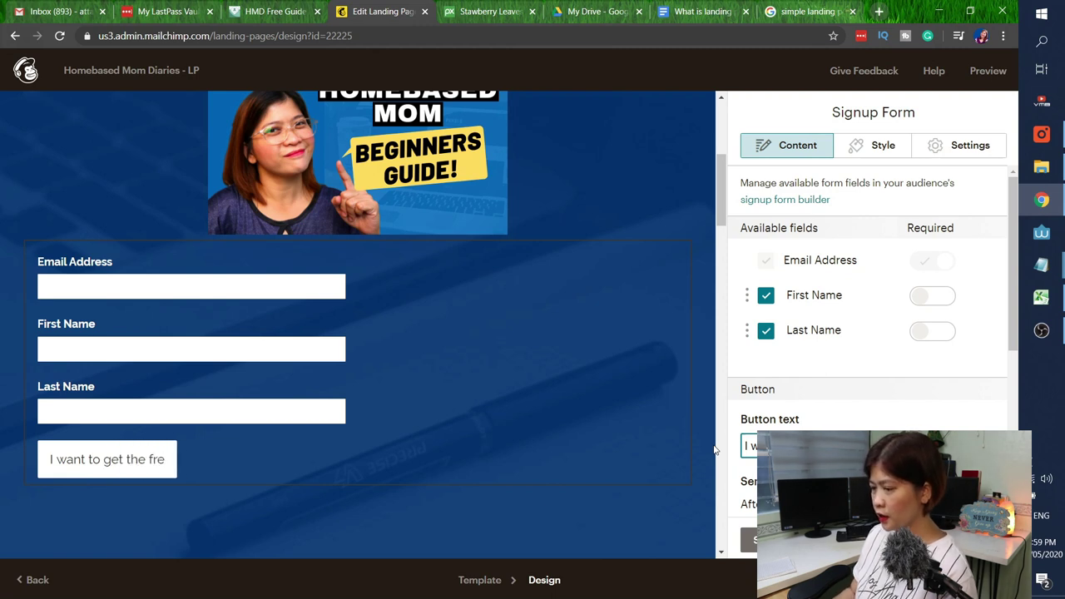
key("BackSpace")
key("BackSpace")
key("BackSpace")
type("FR")
key("BackSpace")
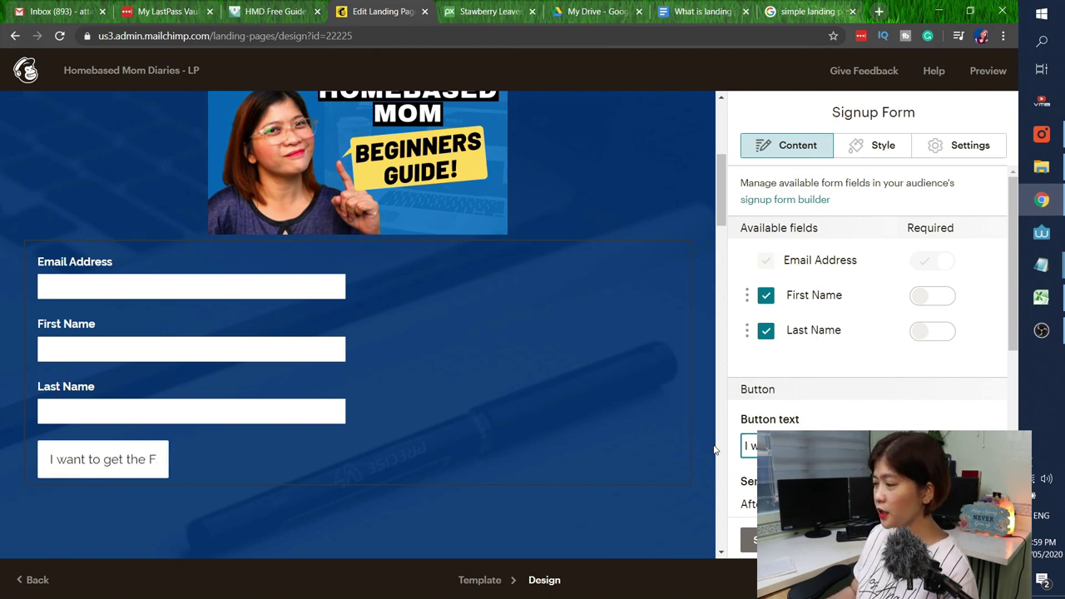
type("REE")
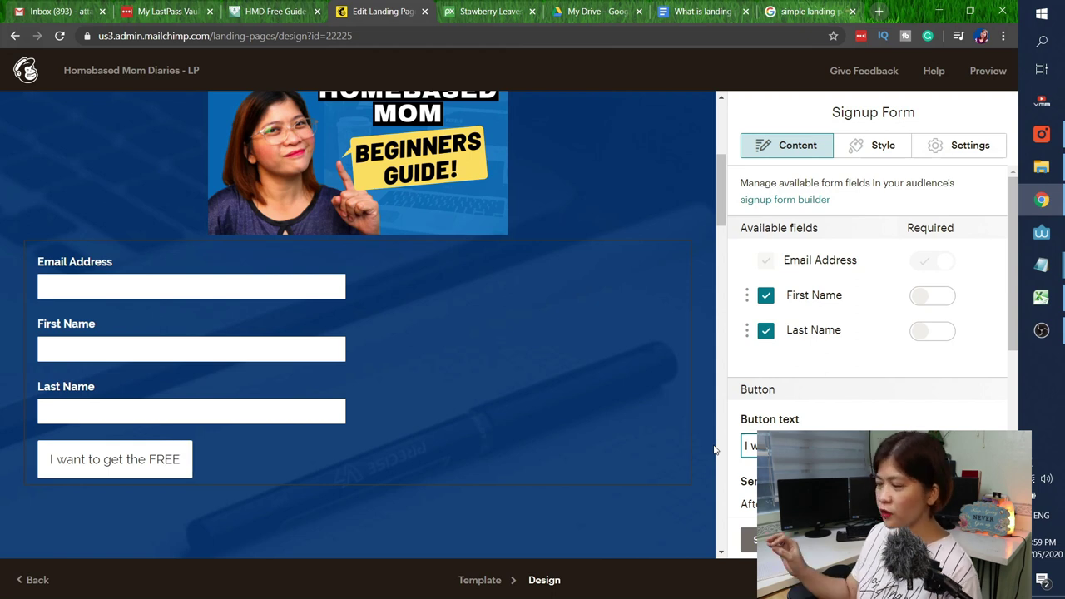
type(" GUID")
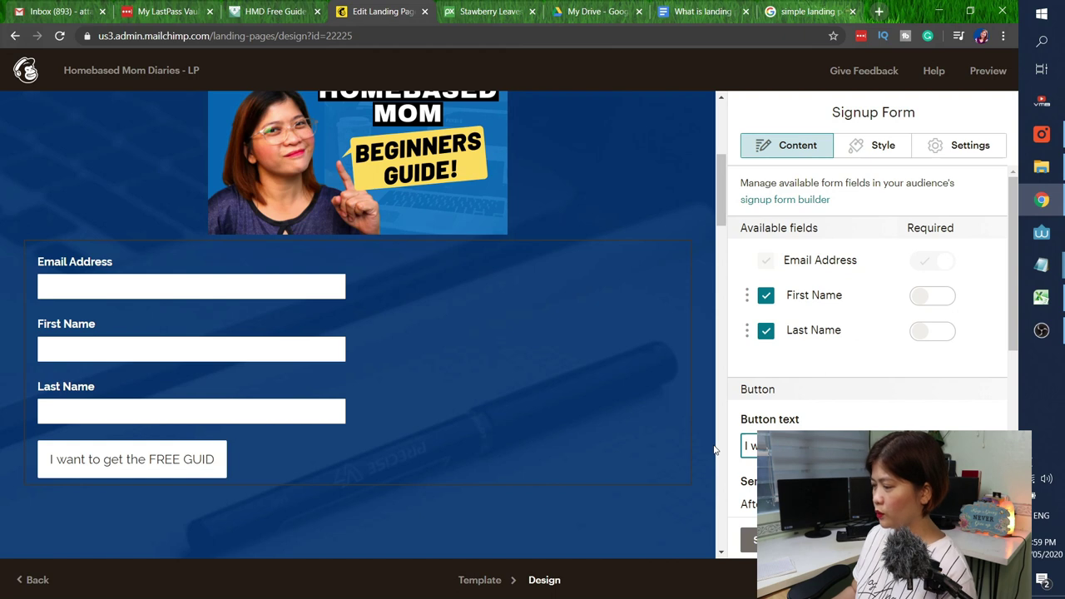
type("E NOW")
key("Home")
key("Delete")
key("Delete")
key("Delete")
key("Delete")
key("Delete")
key("Delete")
key("Delete")
key("Delete")
key("Delete")
key("Delete")
key("Delete")
key("Delete")
key("Delete")
key("Delete")
key("Delete")
key("Delete")
key("Delete")
key("Delete")
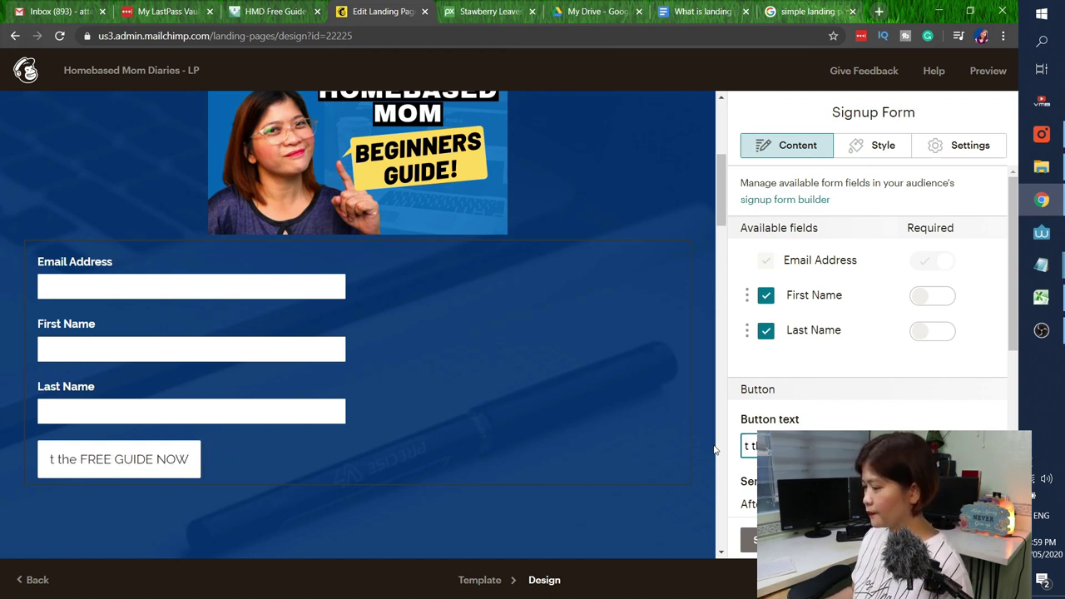
type("I want")
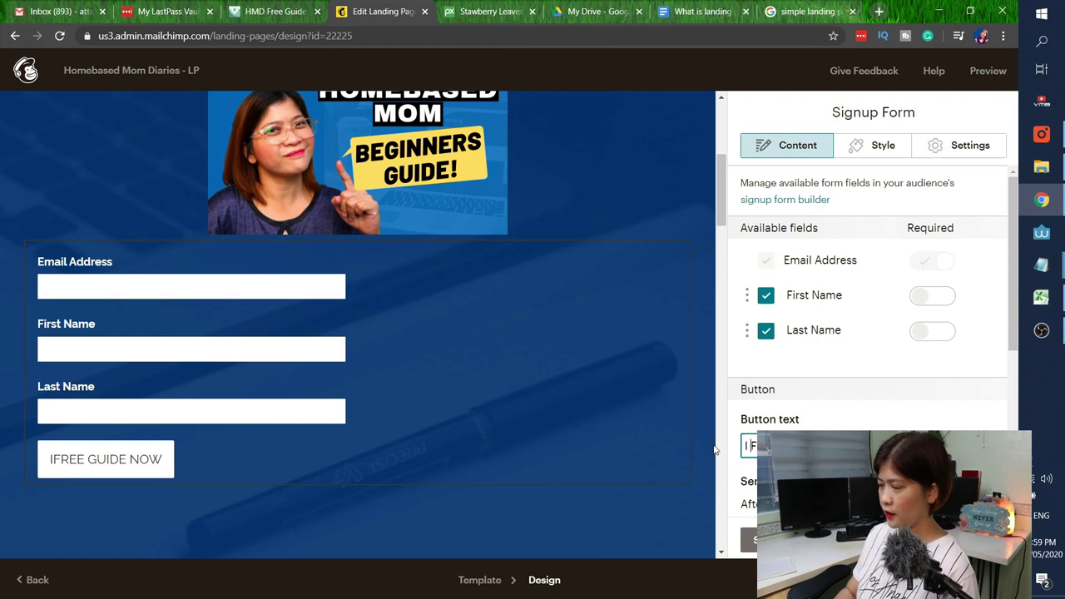
key("BackSpace")
key("BackSpace")
key("BackSpace")
key("BackSpace")
key("BackSpace")
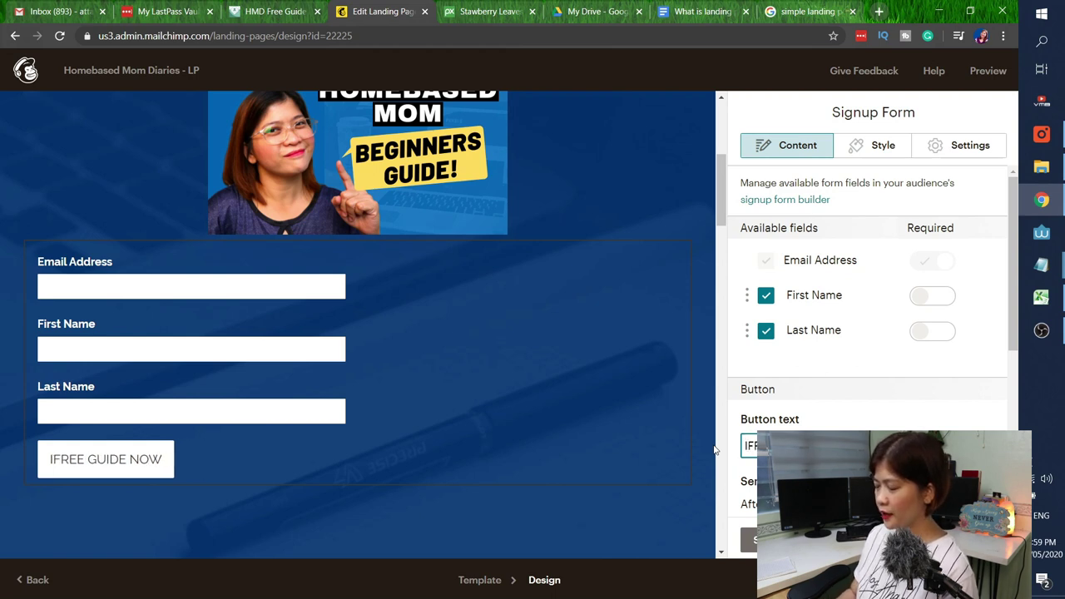
type("watn")
key("BackSpace")
key("BackSpace")
type("nt the ")
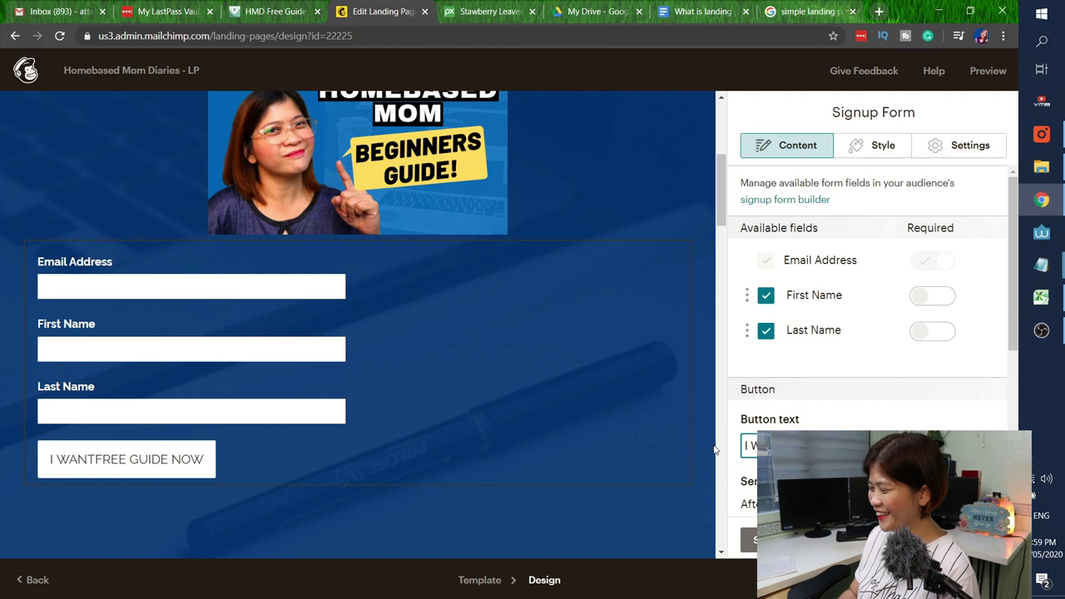
type("!")
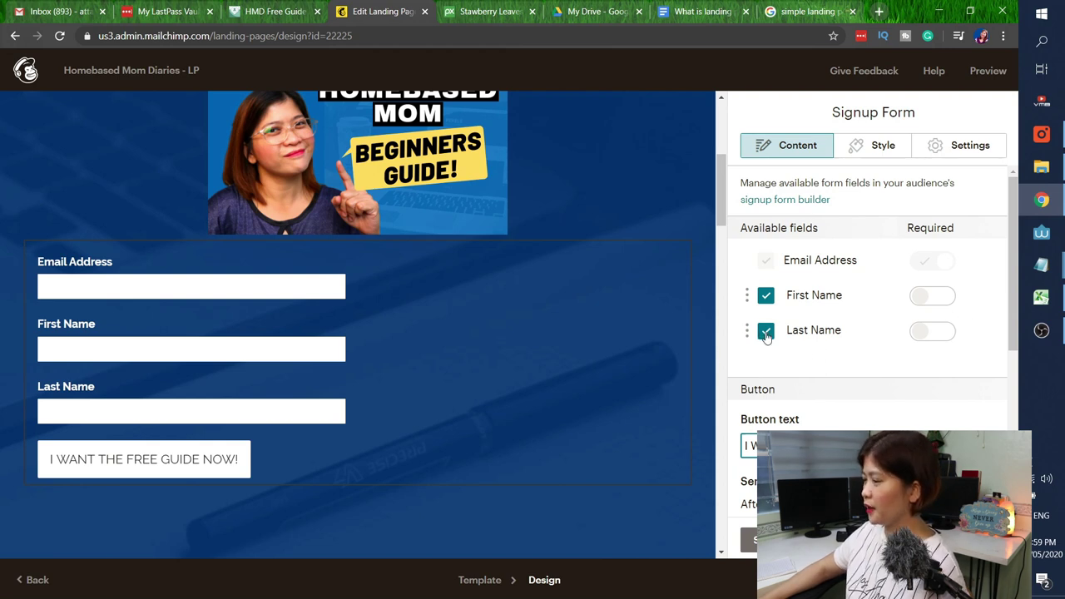
Mark First Name as required and remove the Last Name field
left_click(937, 332)
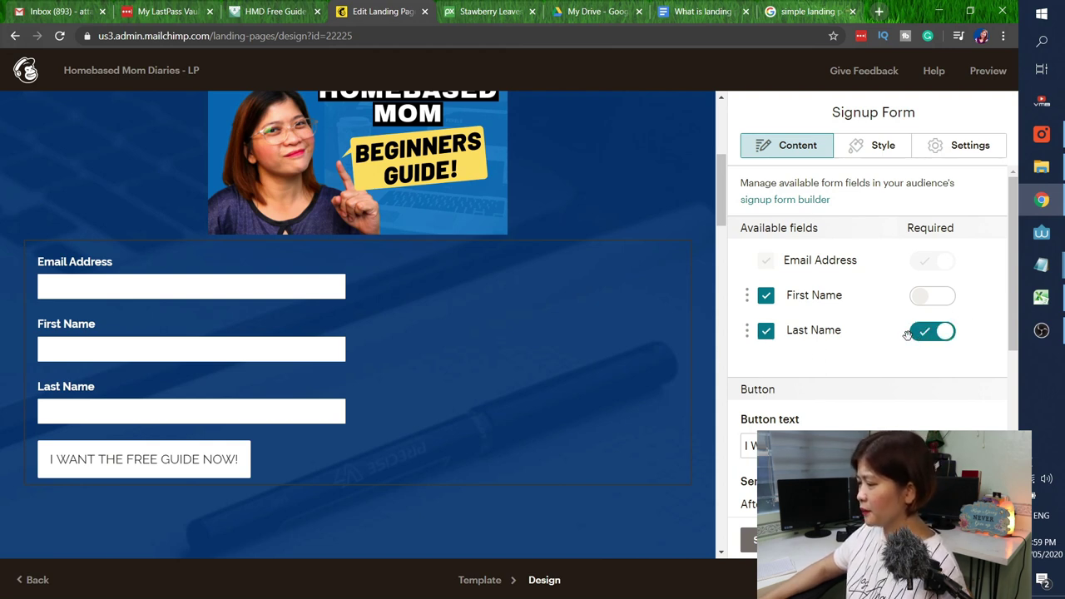
left_click(937, 334)
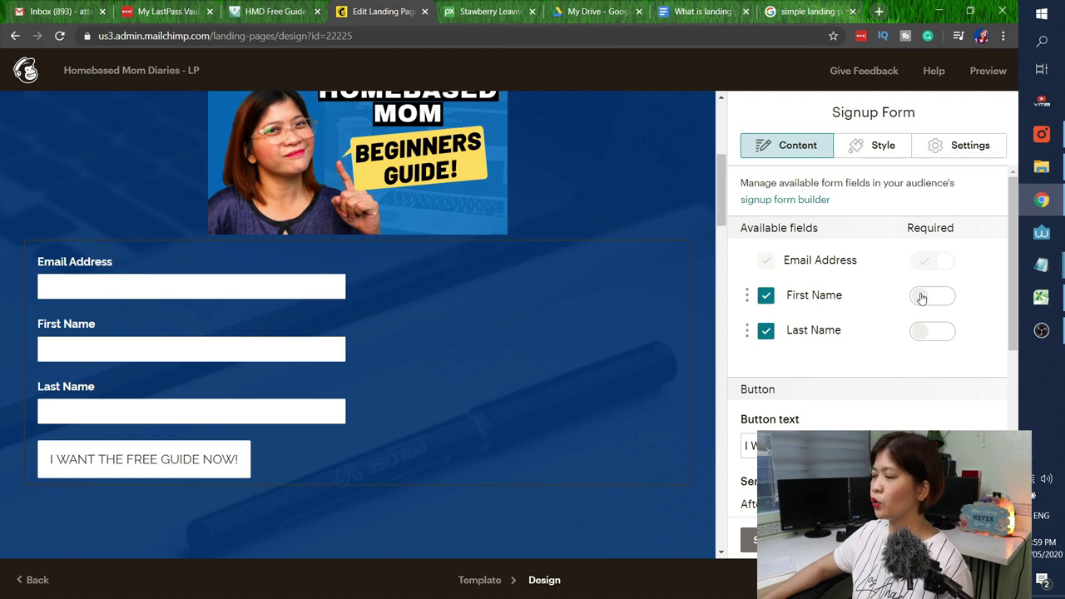
left_click(922, 298)
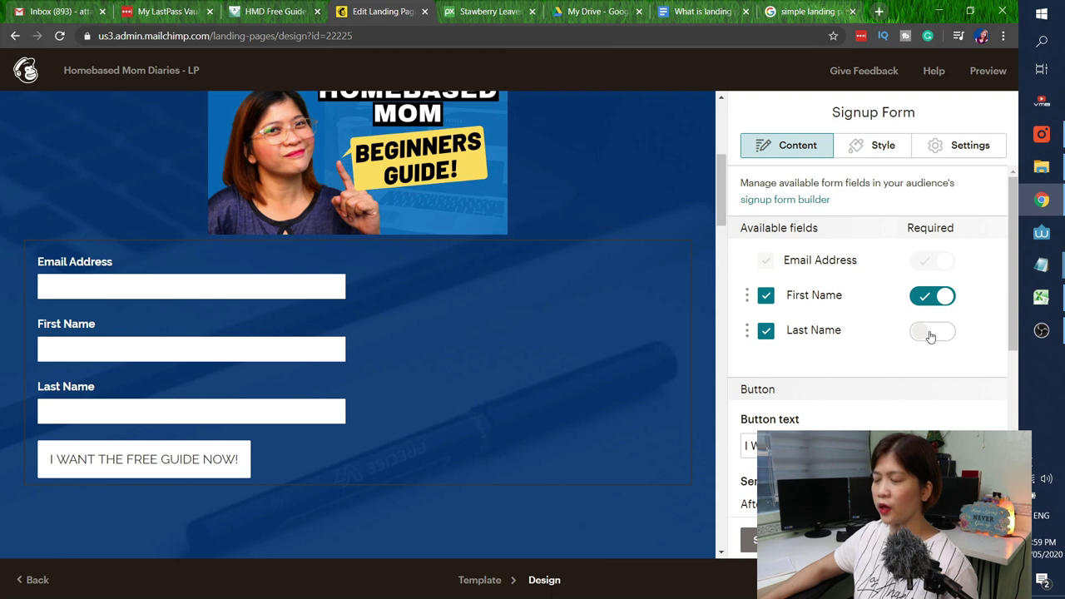
left_click(766, 332)
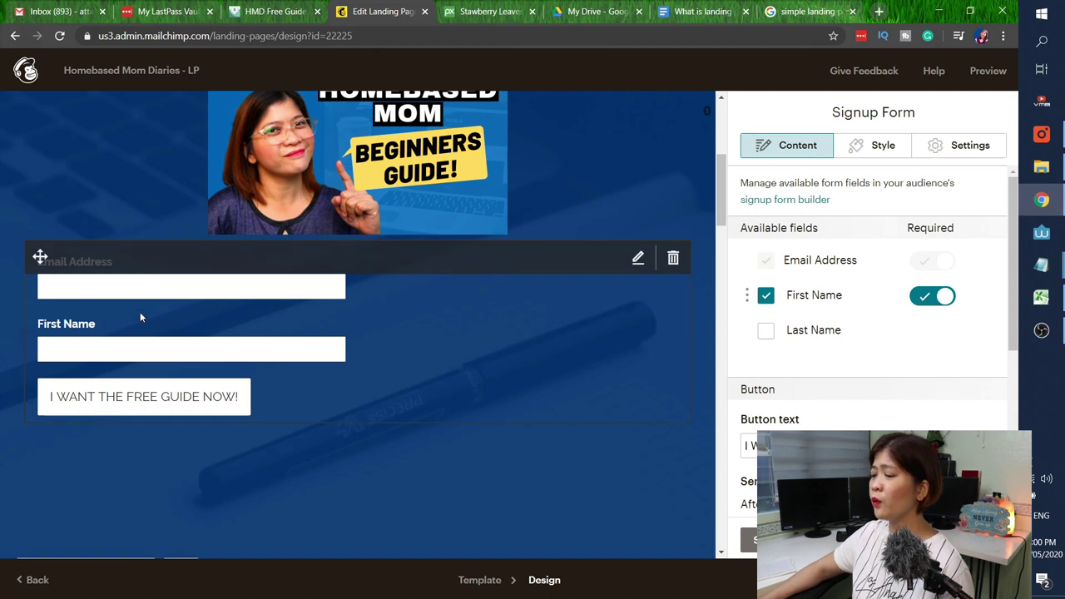
scroll(772, 400, "down", 1)
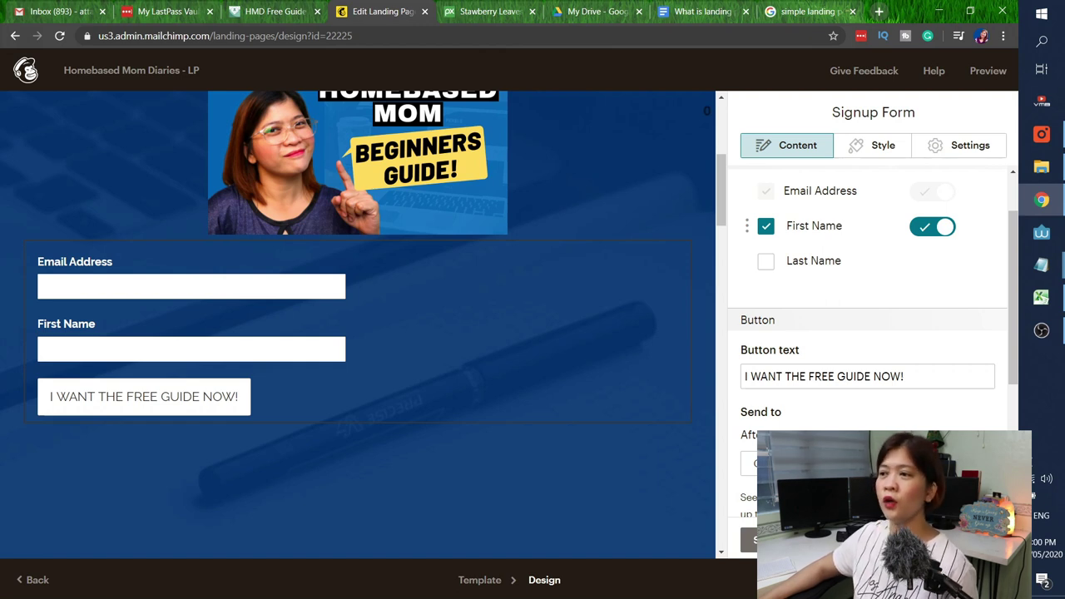
Set the button hover text colour to pink #e0629a in the Style tab and save
left_click(872, 144)
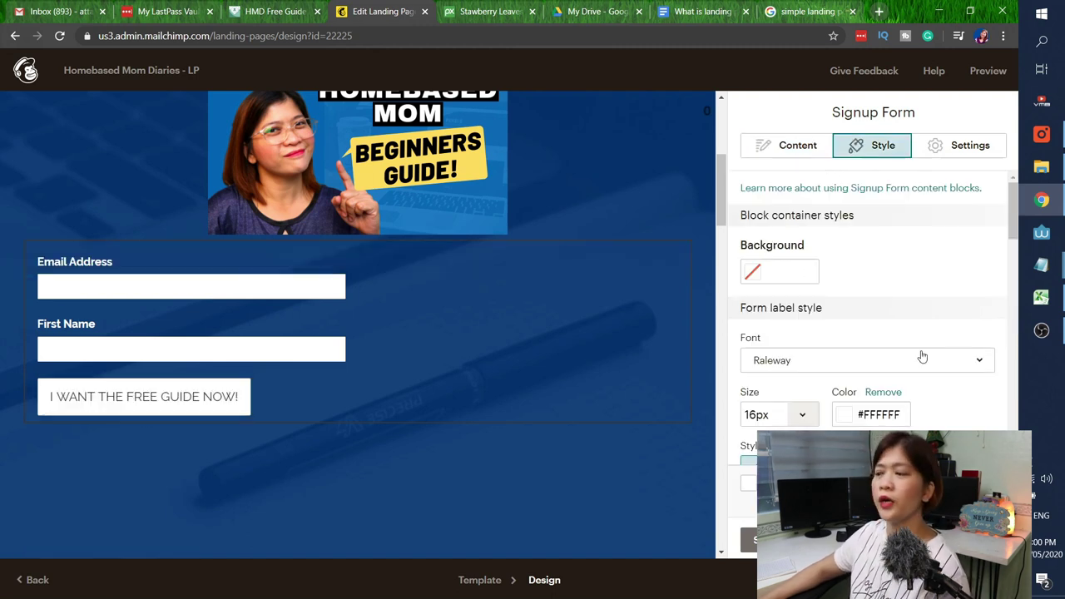
scroll(785, 279, "down", 1)
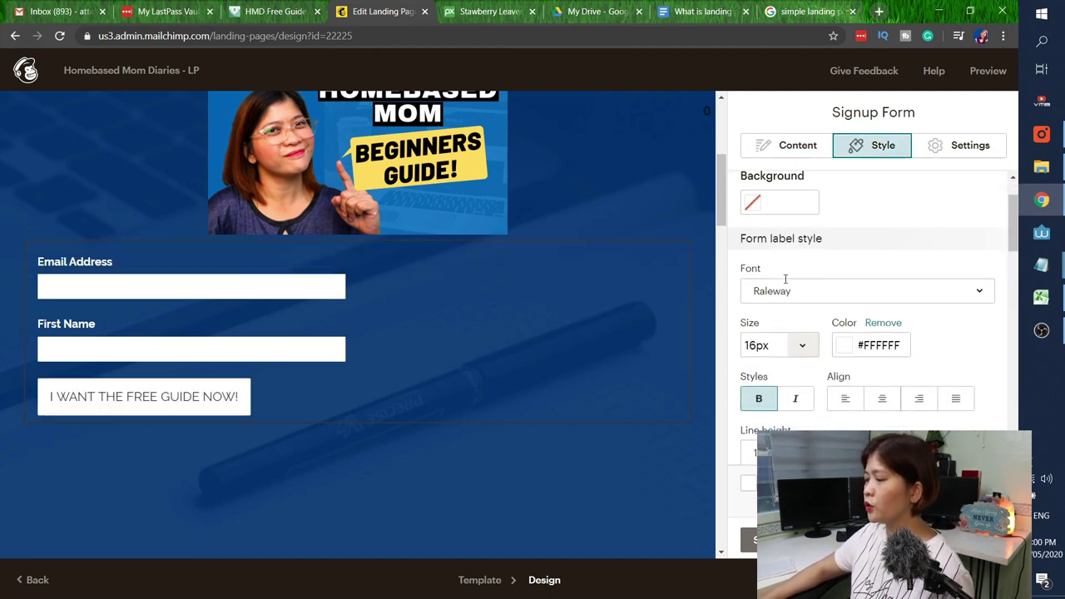
scroll(785, 285, "down", 1)
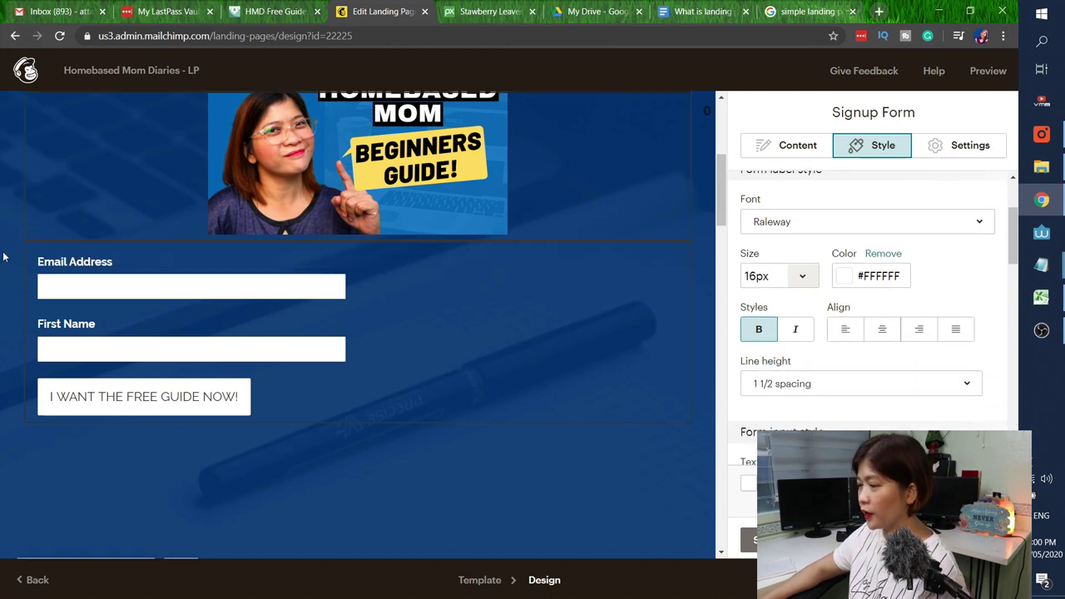
scroll(835, 328, "down", 3)
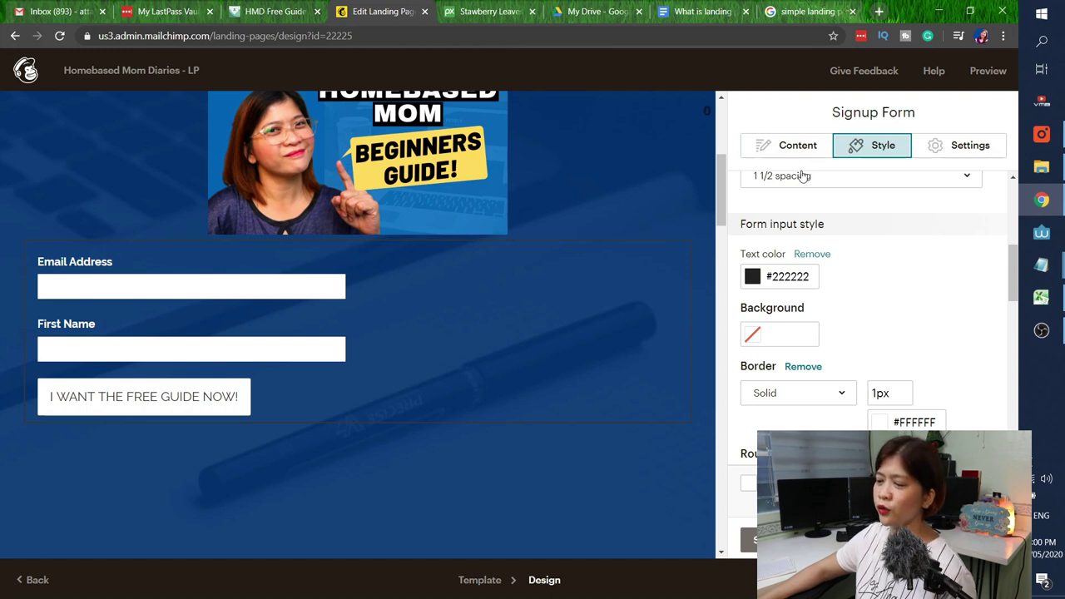
scroll(831, 294, "down", 5)
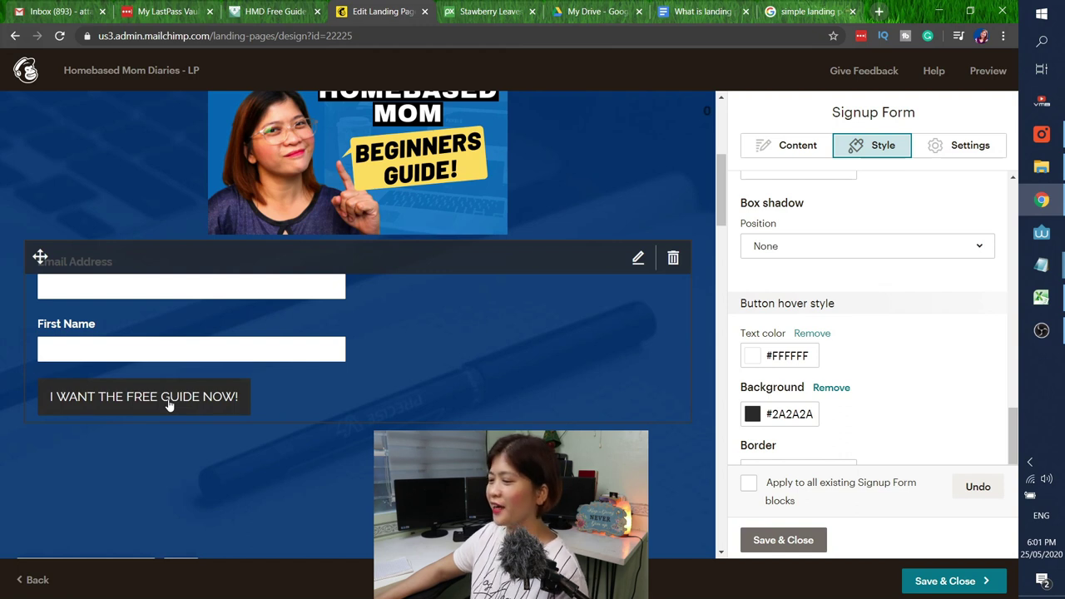
left_click(760, 360)
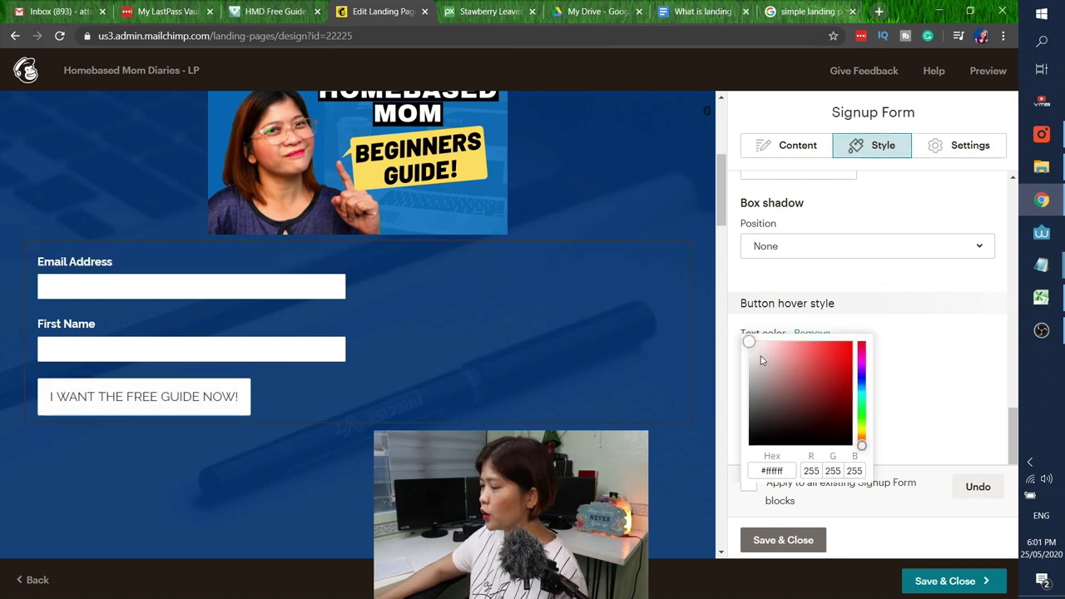
left_click(862, 366)
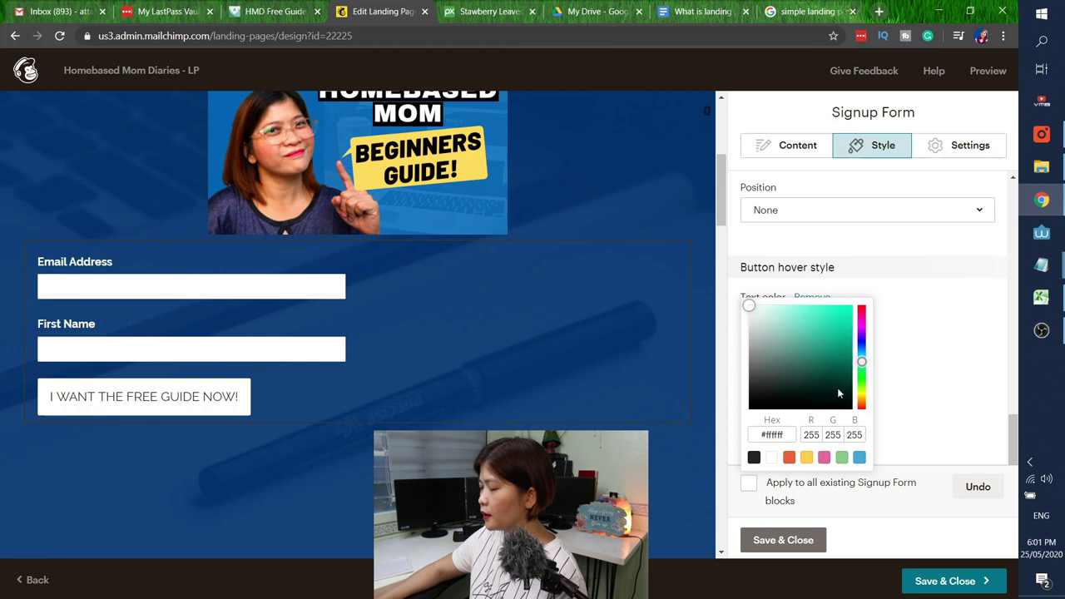
left_click(824, 460)
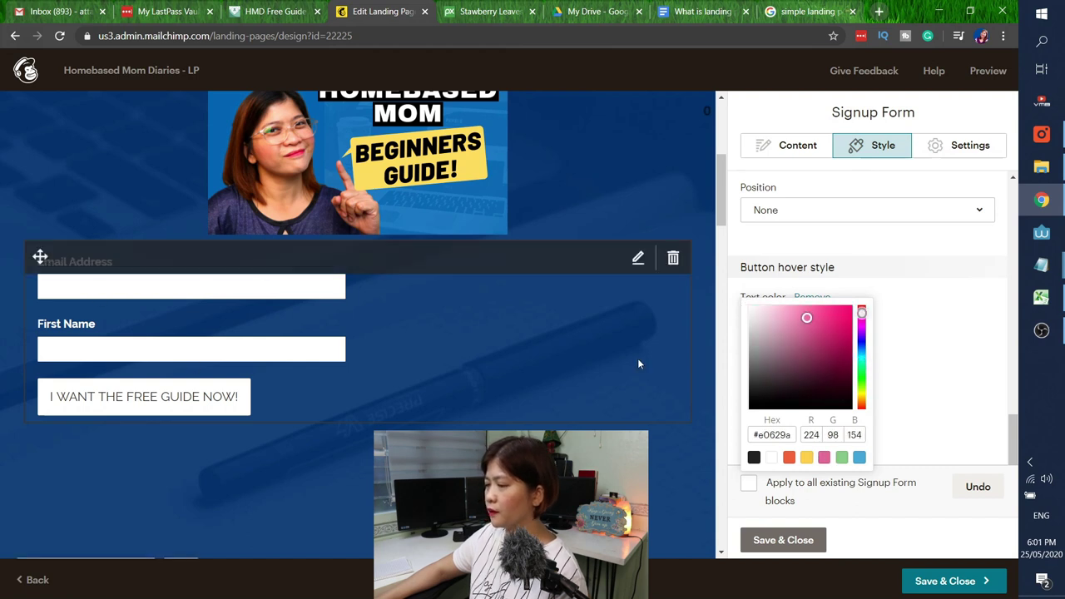
left_click(920, 323)
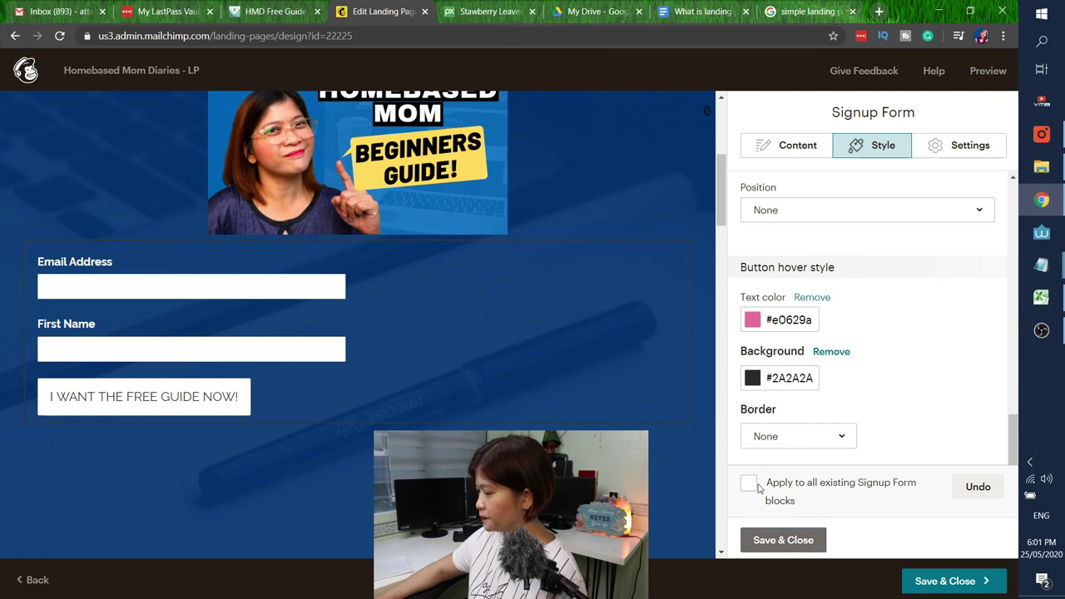
left_click(769, 537)
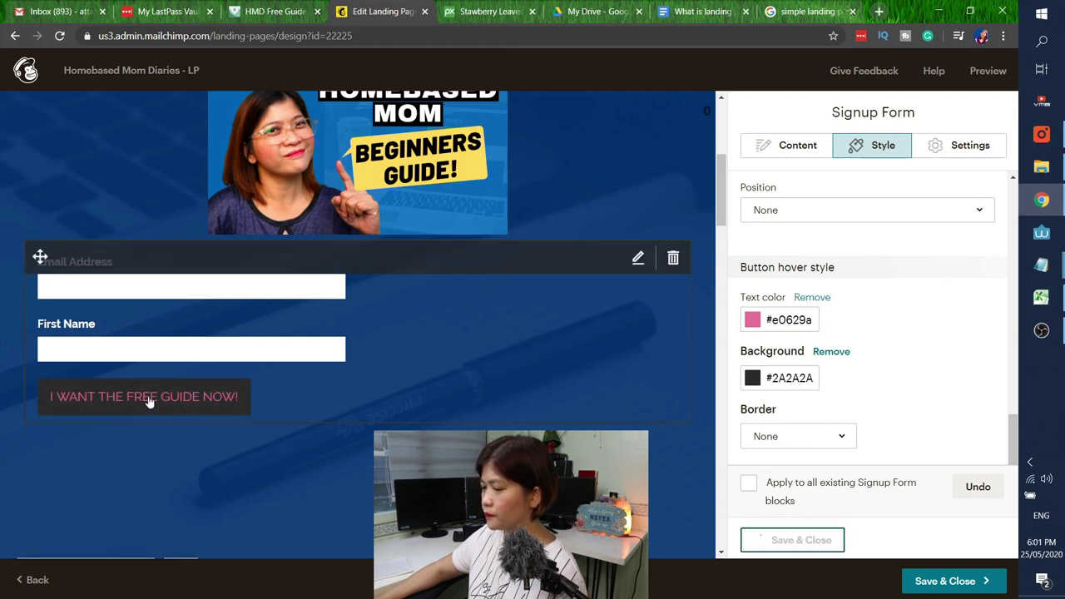
left_click(763, 319)
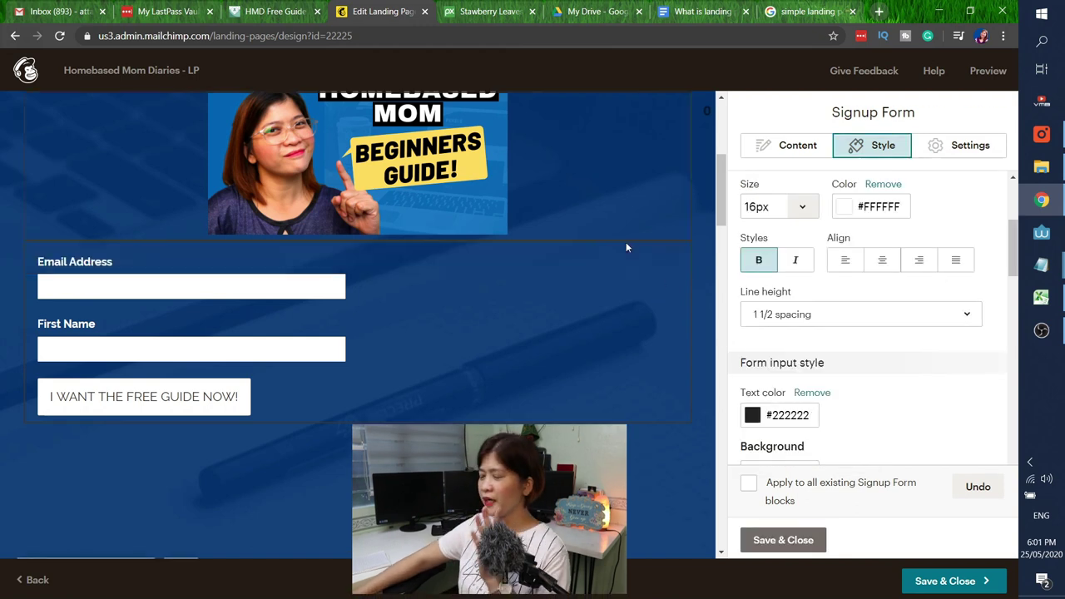
Change the Button hover style text colour from pink #e0629a to near-white #fcfcfc
scroll(810, 390, "down", 2)
scroll(809, 390, "down", 3)
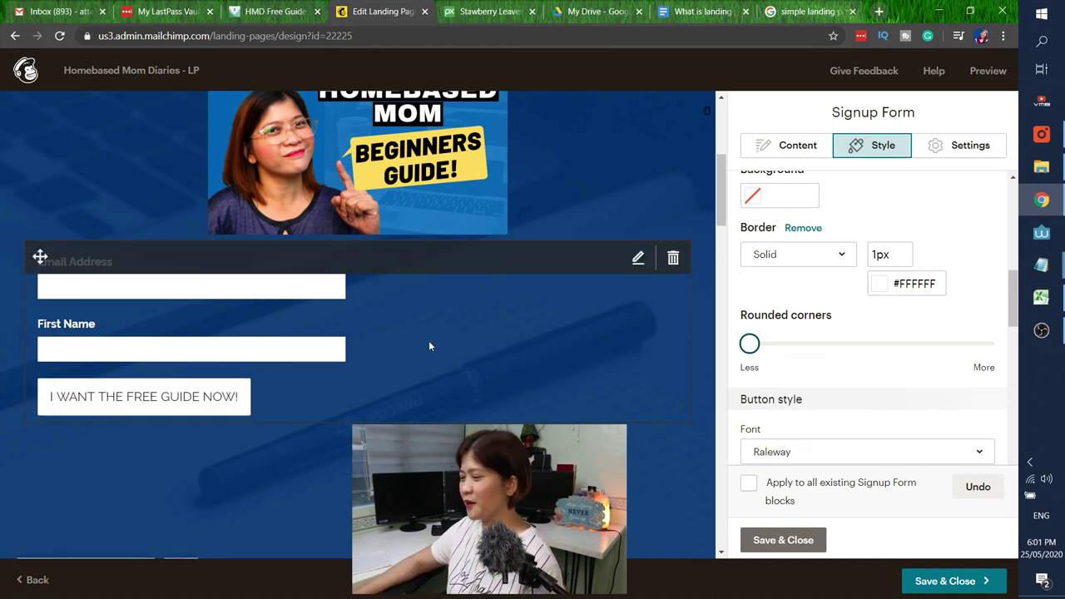
scroll(282, 342, "down", 1)
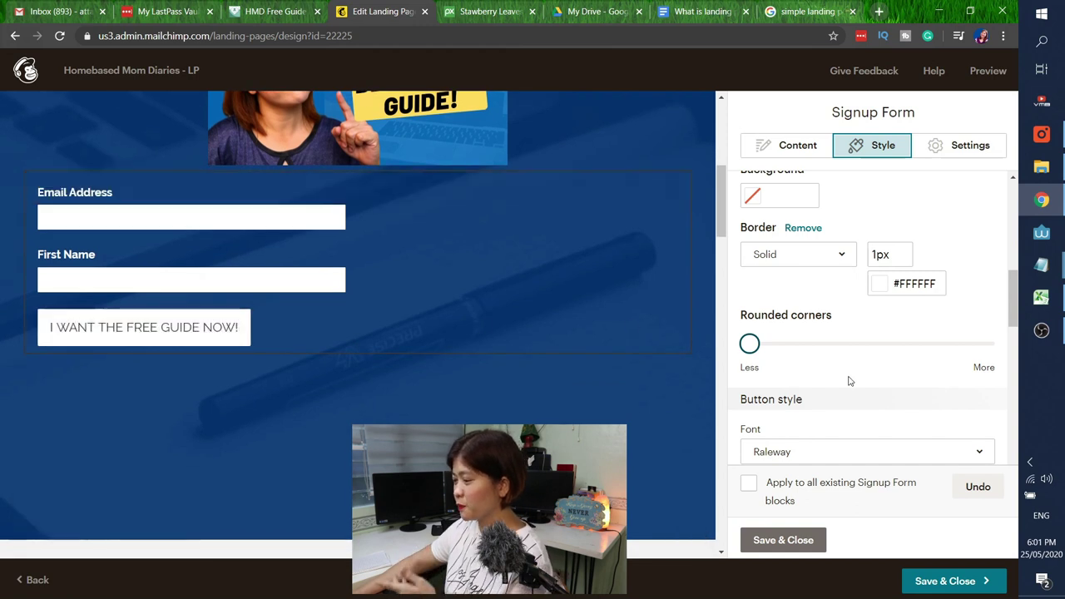
scroll(815, 322, "down", 3)
scroll(799, 297, "down", 1)
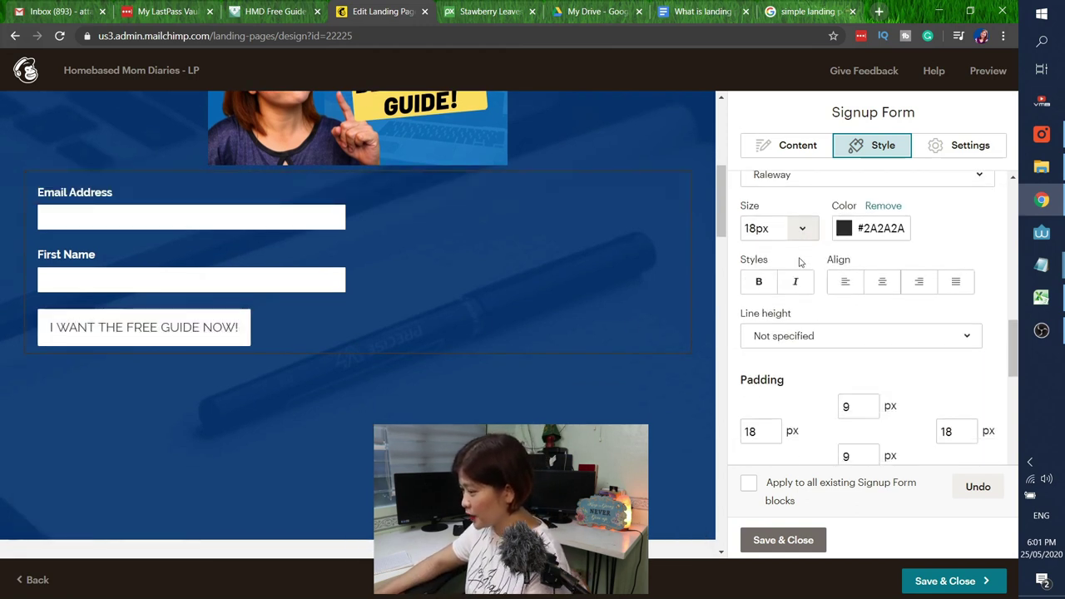
scroll(818, 261, "down", 3)
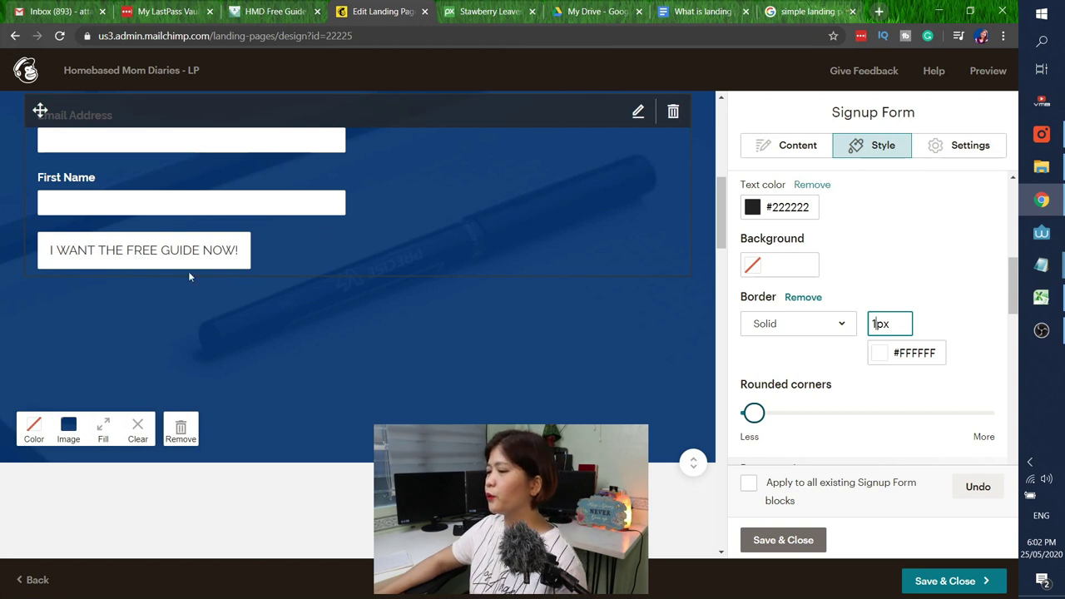
scroll(188, 271, "up", 5)
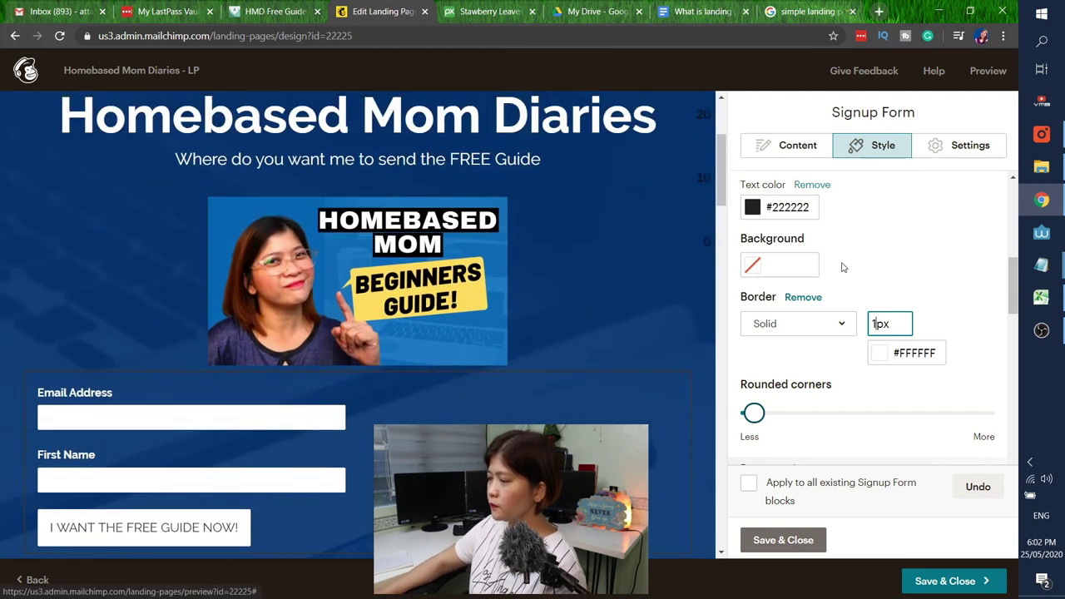
scroll(830, 300, "down", 3)
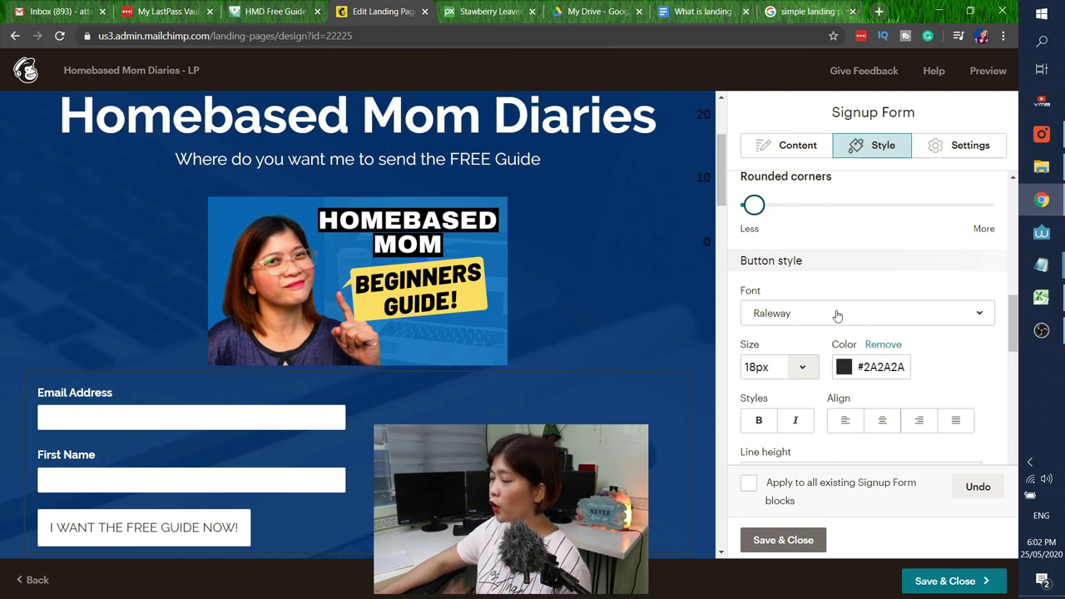
scroll(837, 312, "down", 3)
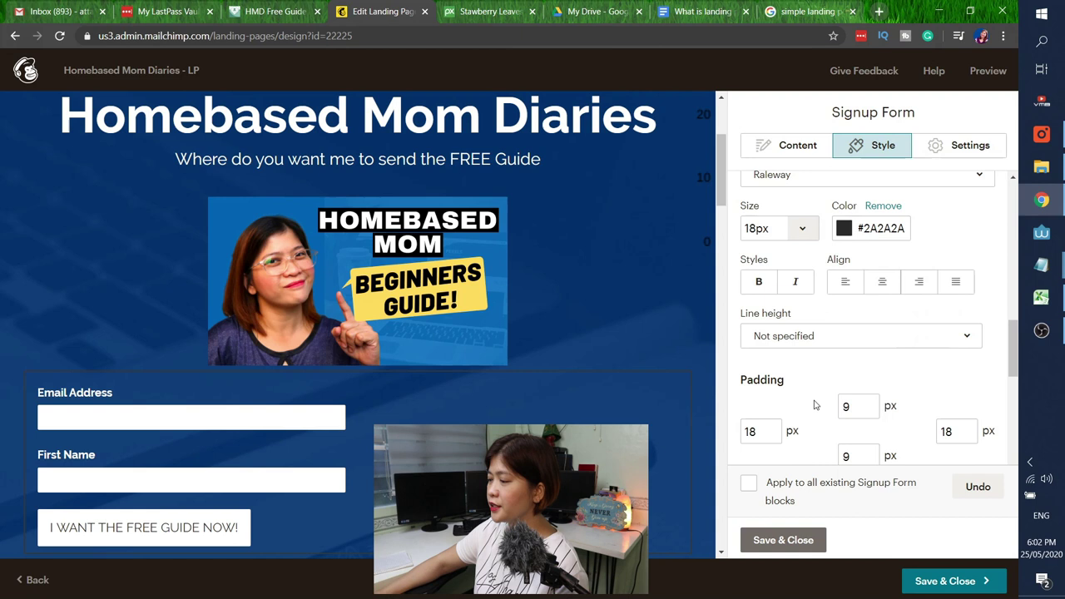
scroll(827, 345, "down", 3)
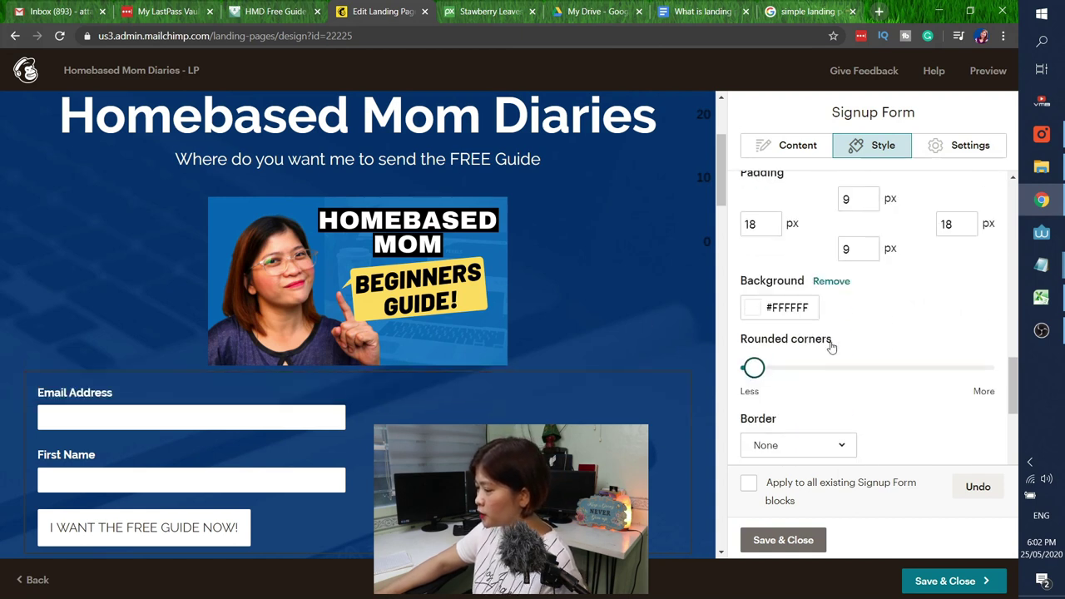
scroll(832, 346, "down", 5)
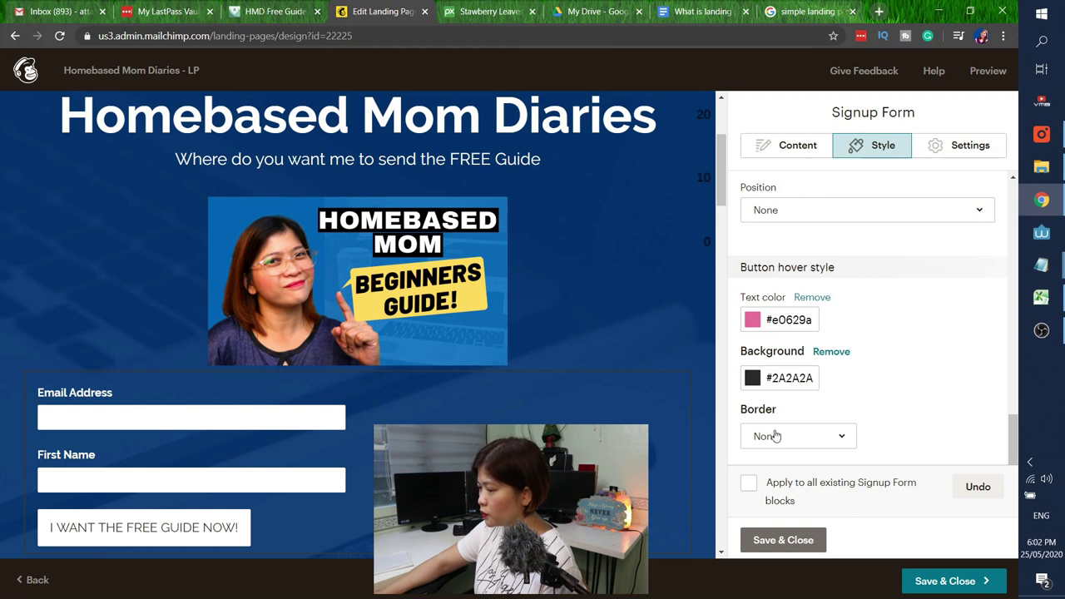
left_click(765, 321)
left_click_drag(765, 319, 749, 306)
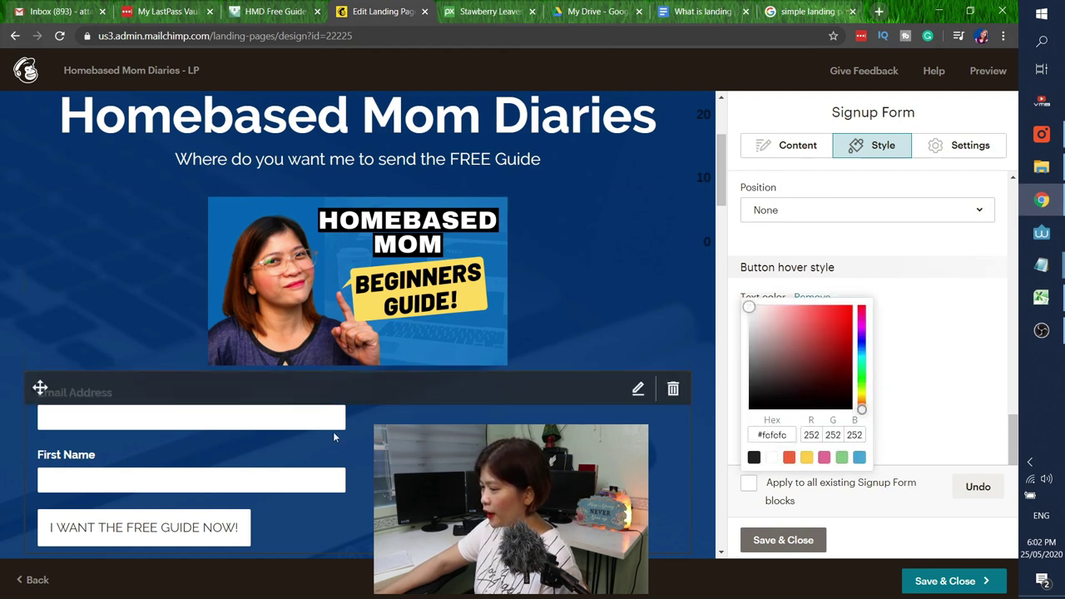
scroll(333, 437, "down", 2)
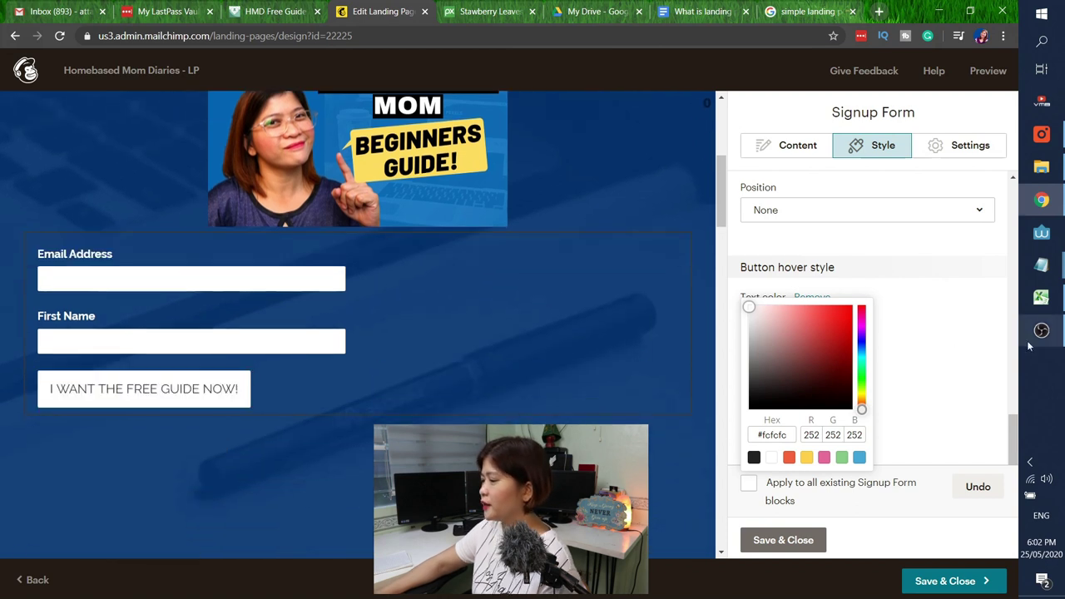
scroll(899, 330, "up", 1)
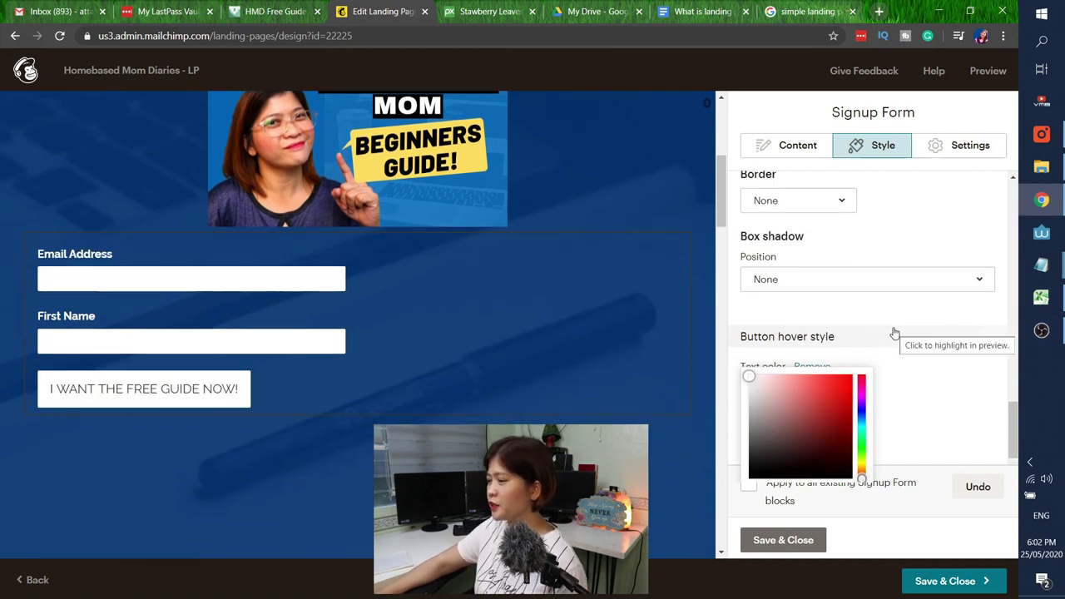
Show the signup form's confirmation message preview from the Content settings
scroll(832, 356, "down", 1)
left_click(786, 145)
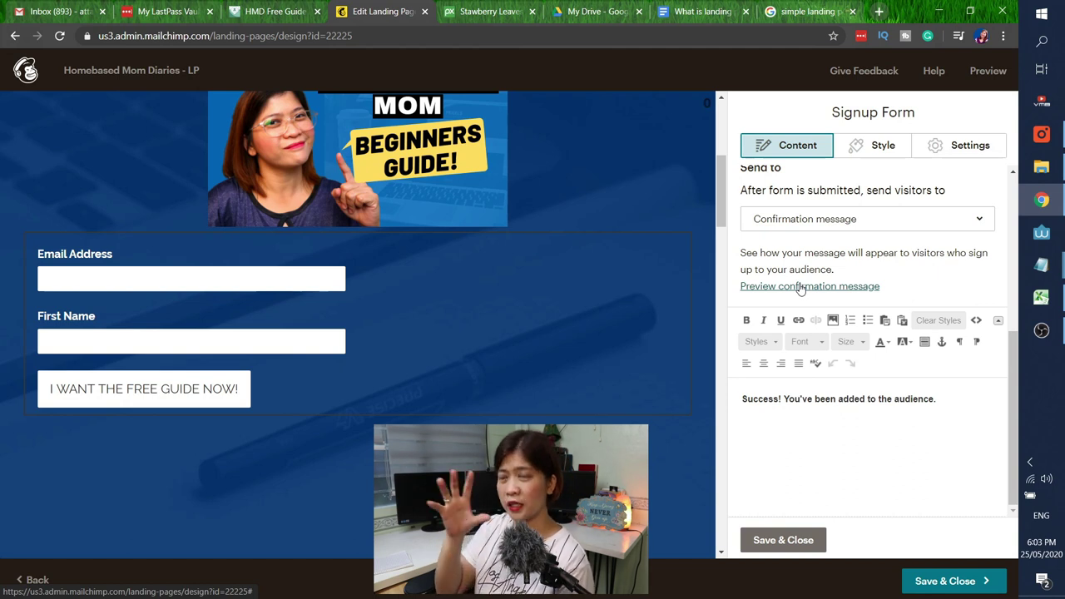
left_click(800, 286)
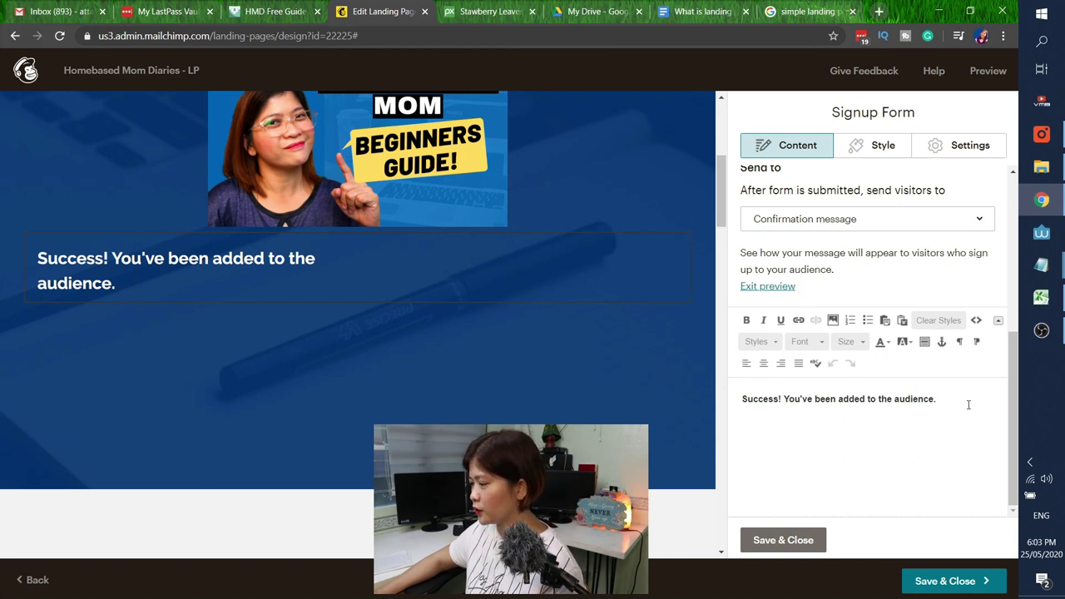
Add 'Welcome to the Homebased Mom Diaries Family!' after the success message text
left_click_drag(969, 404, 739, 396)
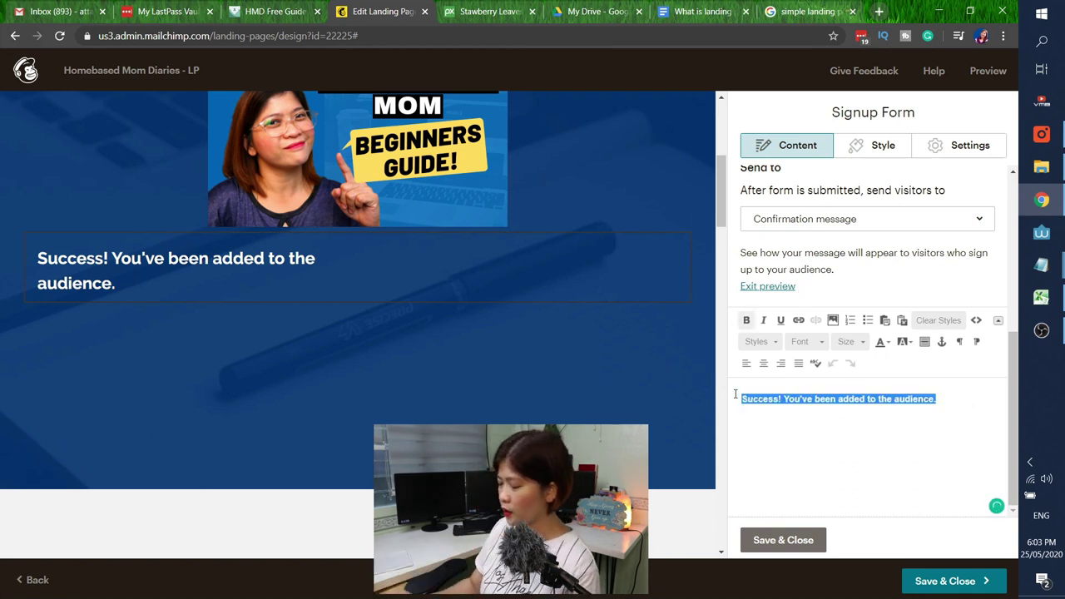
key("Right")
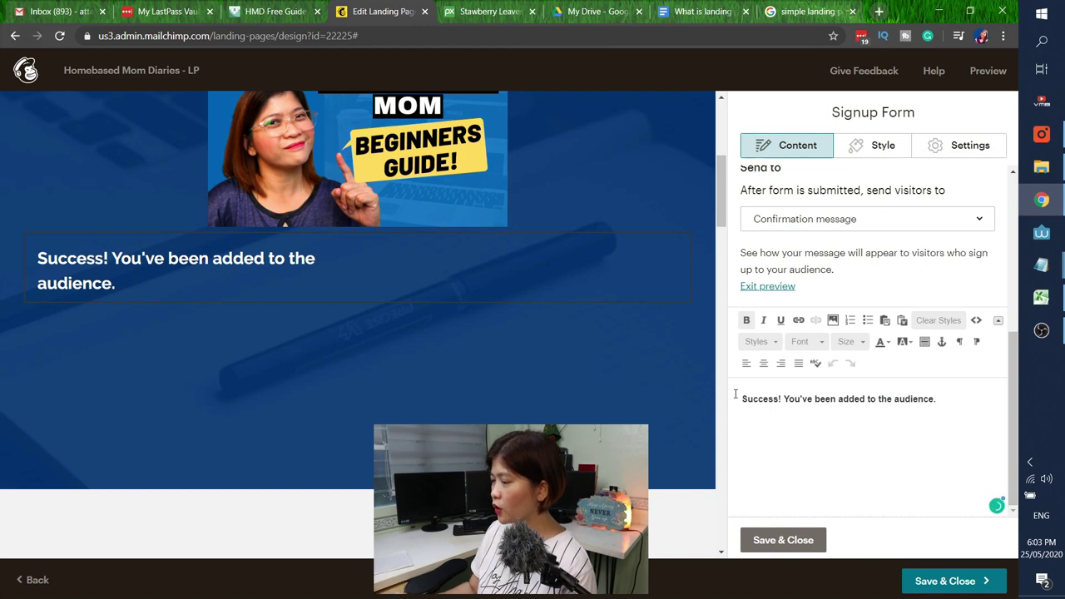
key("Return")
type("we")
key("BackSpace")
key("BackSpace")
key("BackSpace")
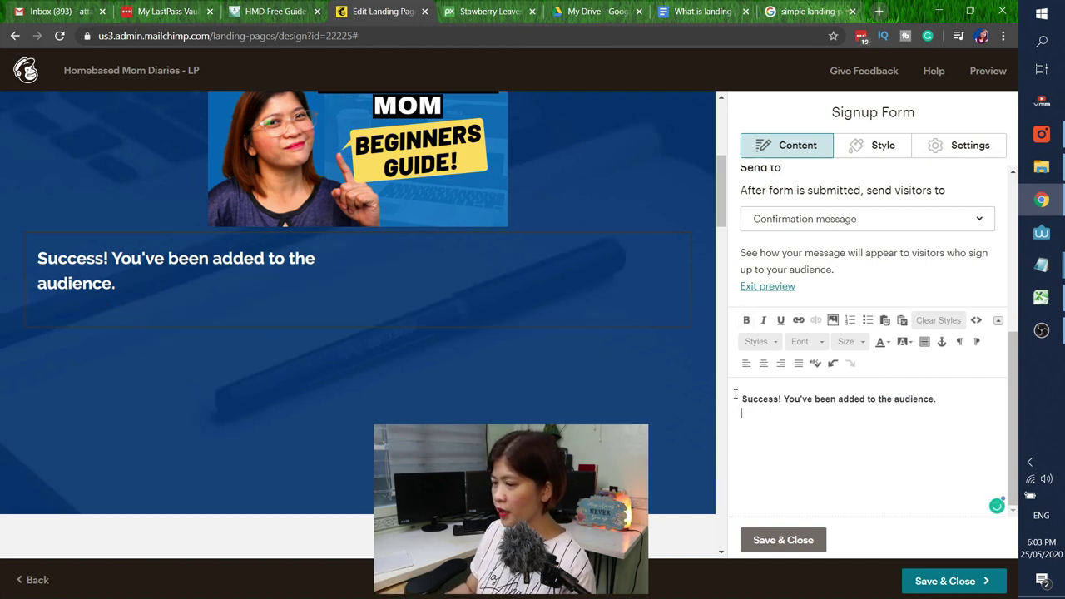
type("wELCOME")
key("BackSpace")
key("BackSpace")
key("BackSpace")
key("BackSpace")
key("BackSpace")
key("BackSpace")
key("BackSpace")
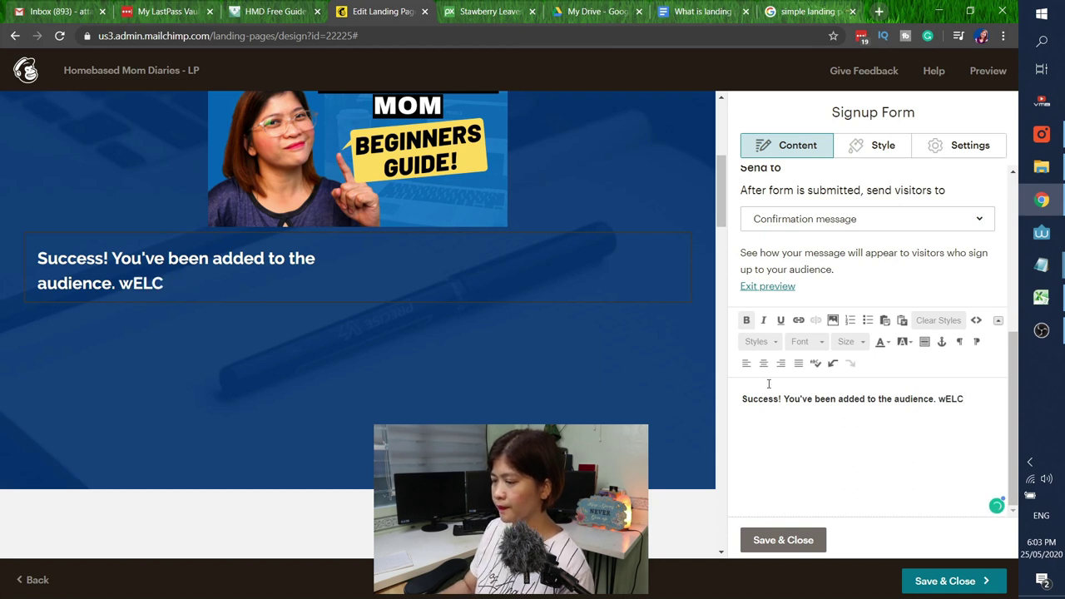
type("We")
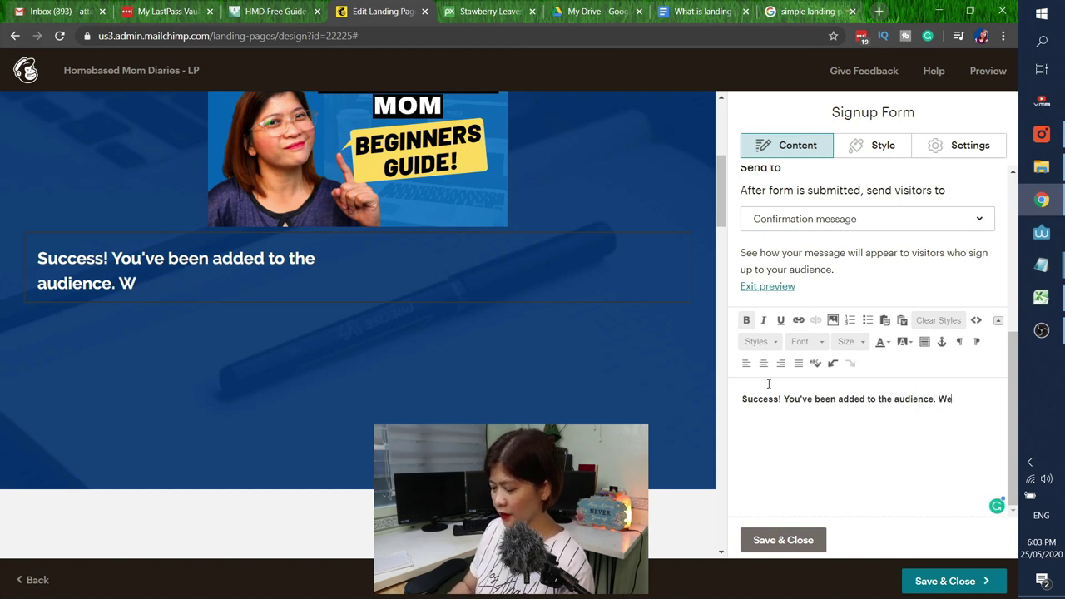
type("lcome to the Homebased Mom Diaries Family!")
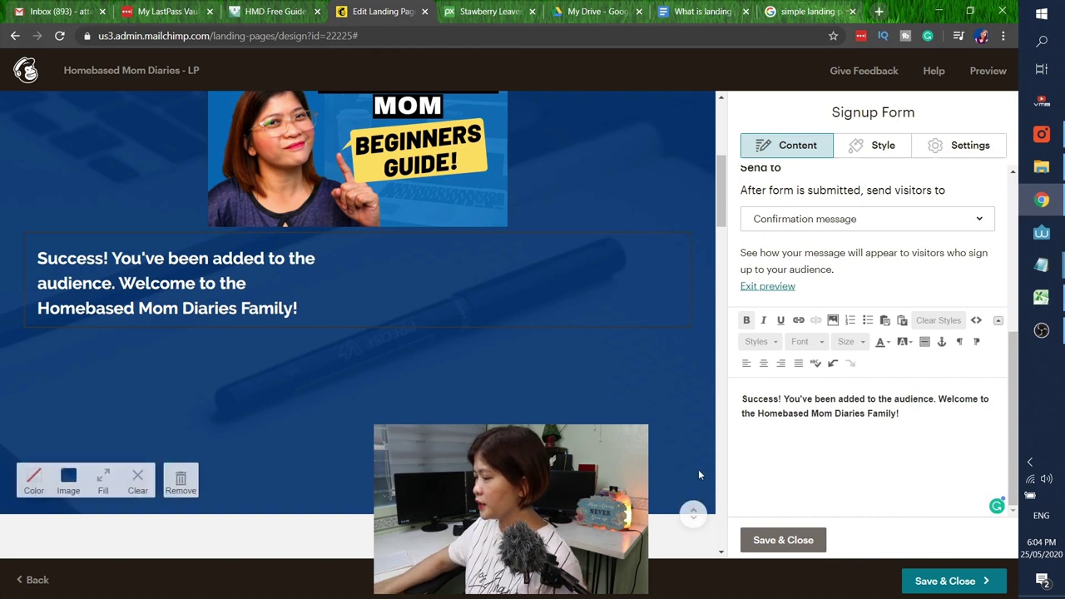
Save the signup form settings and delete the GARDENHAUSE logo block from the page top
left_click(948, 581)
scroll(594, 291, "up", 2)
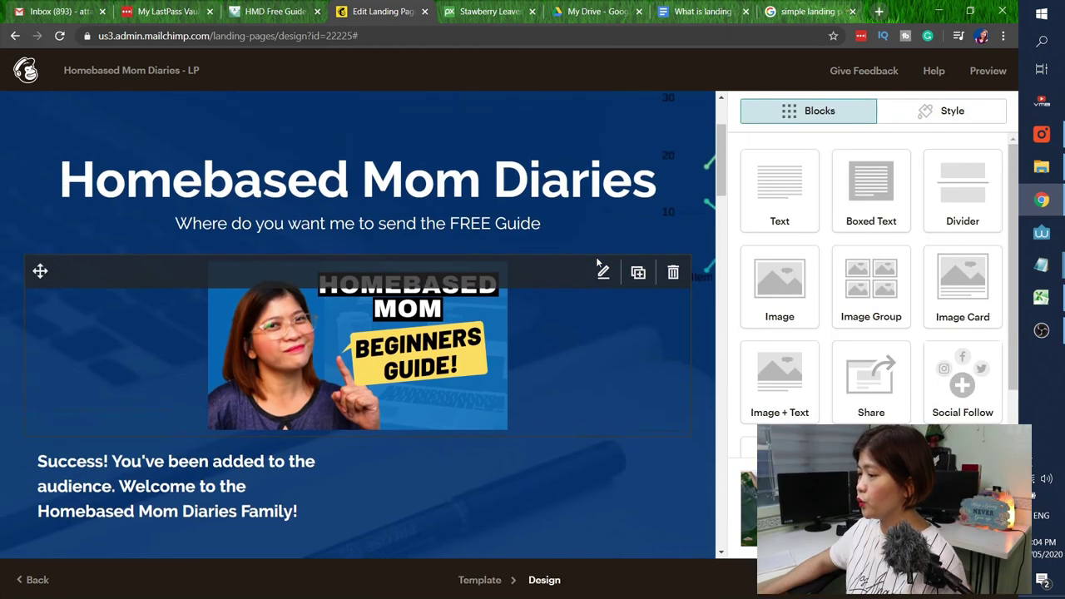
scroll(496, 219, "up", 1)
scroll(496, 219, "up", 1)
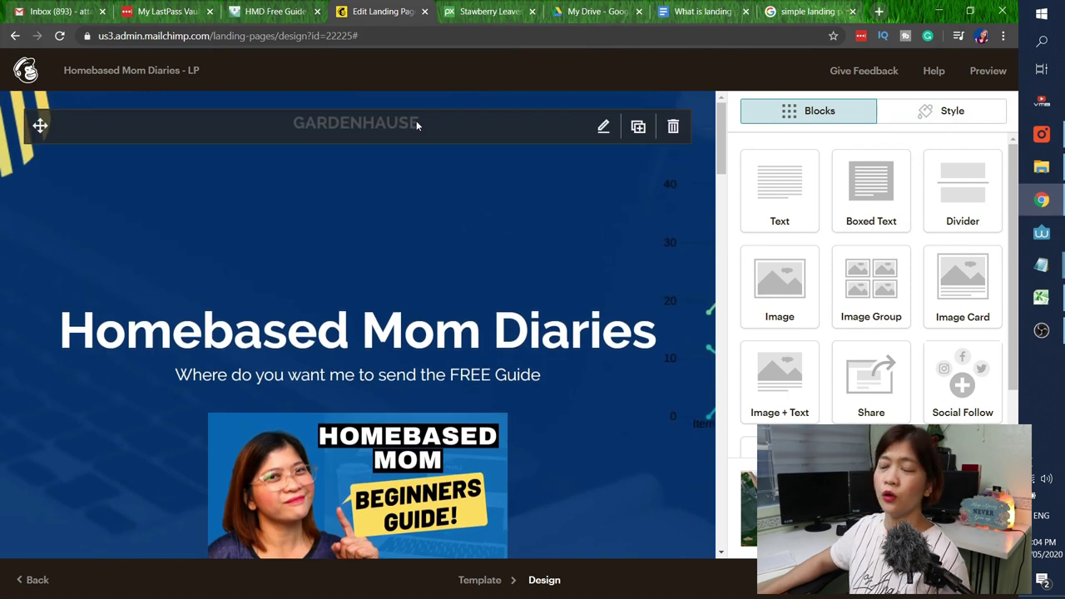
left_click(674, 127)
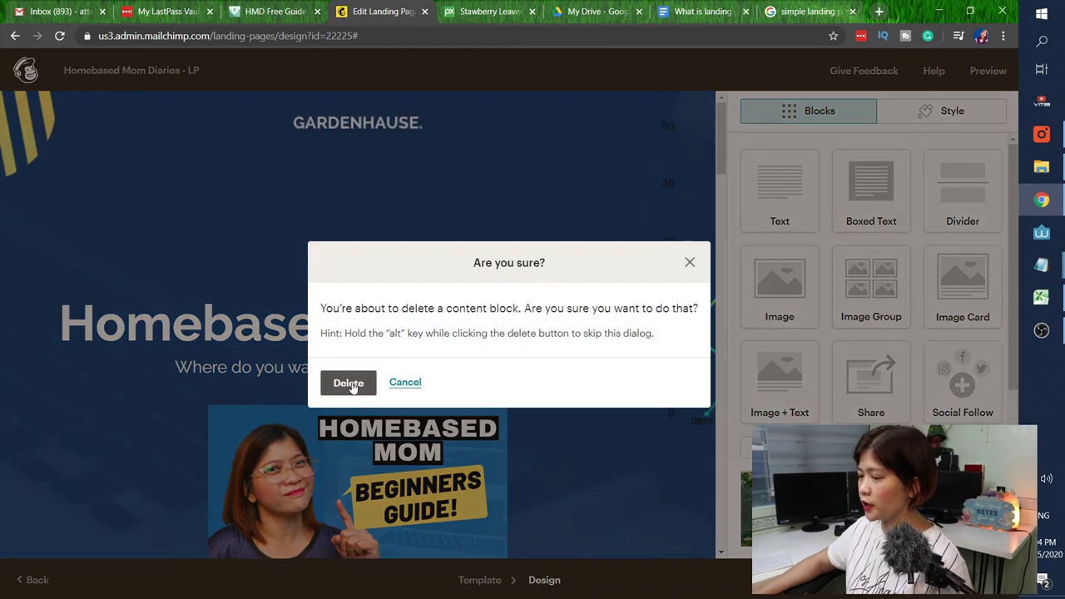
left_click(349, 382)
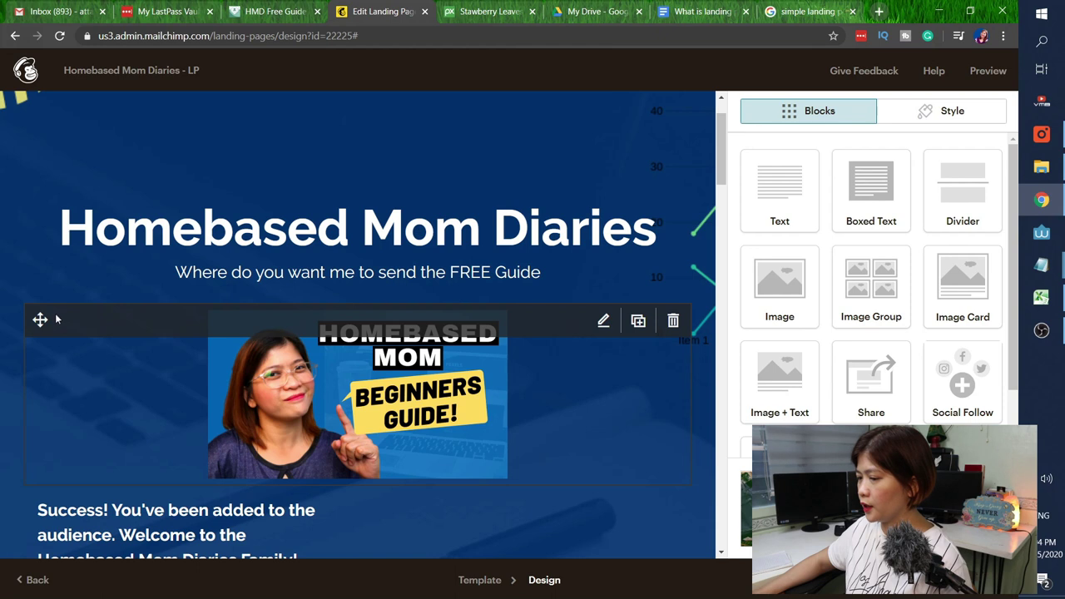
Try the guide image above the title, restore it below the subtitle, then view the HMD Free Guide page
left_click_drag(40, 318, 155, 185)
scroll(666, 416, "down", 3)
scroll(657, 404, "up", 3)
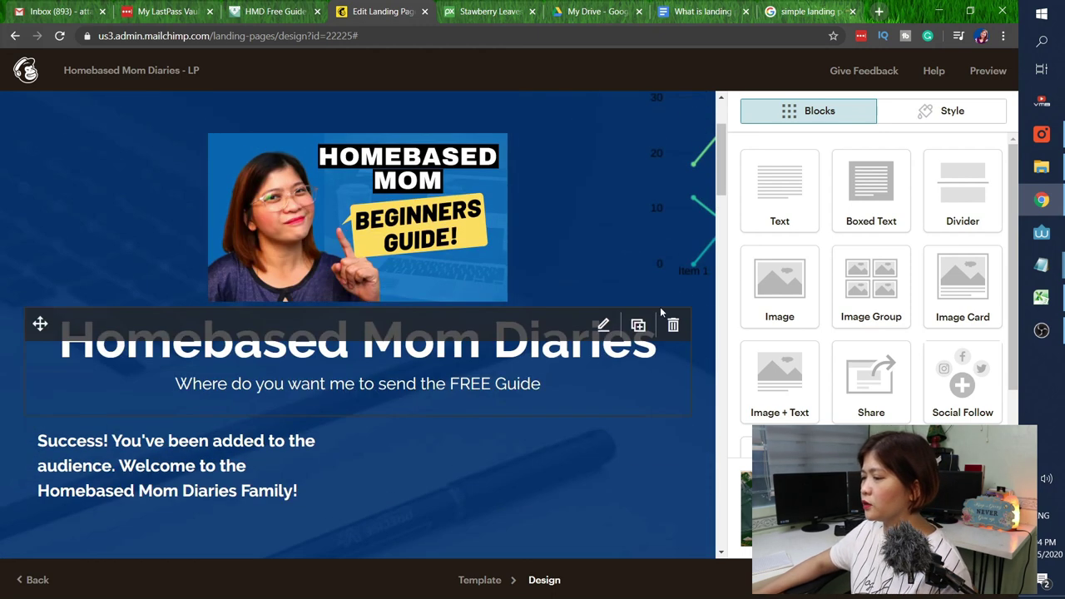
left_click_drag(40, 142, 196, 327)
scroll(421, 363, "down", 1)
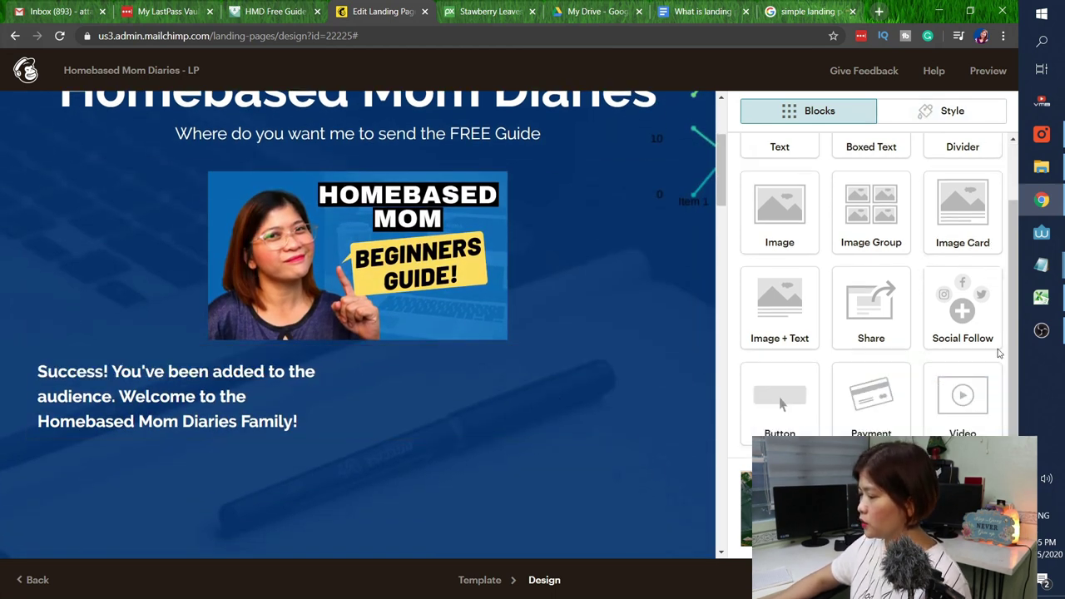
scroll(347, 388, "down", 3)
scroll(832, 346, "down", 1)
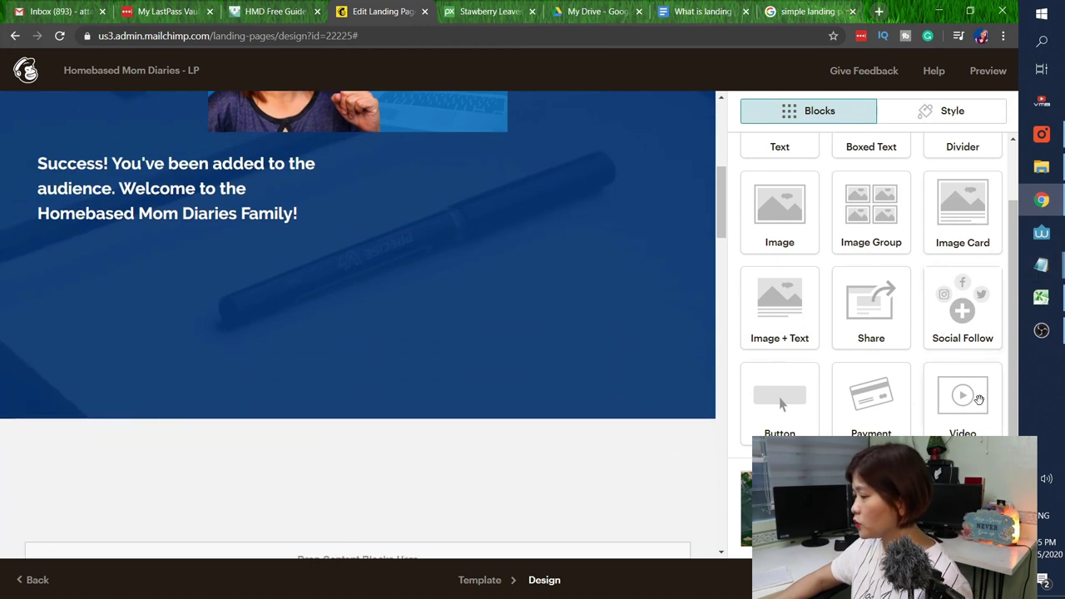
scroll(246, 295, "up", 2)
scroll(246, 296, "up", 1)
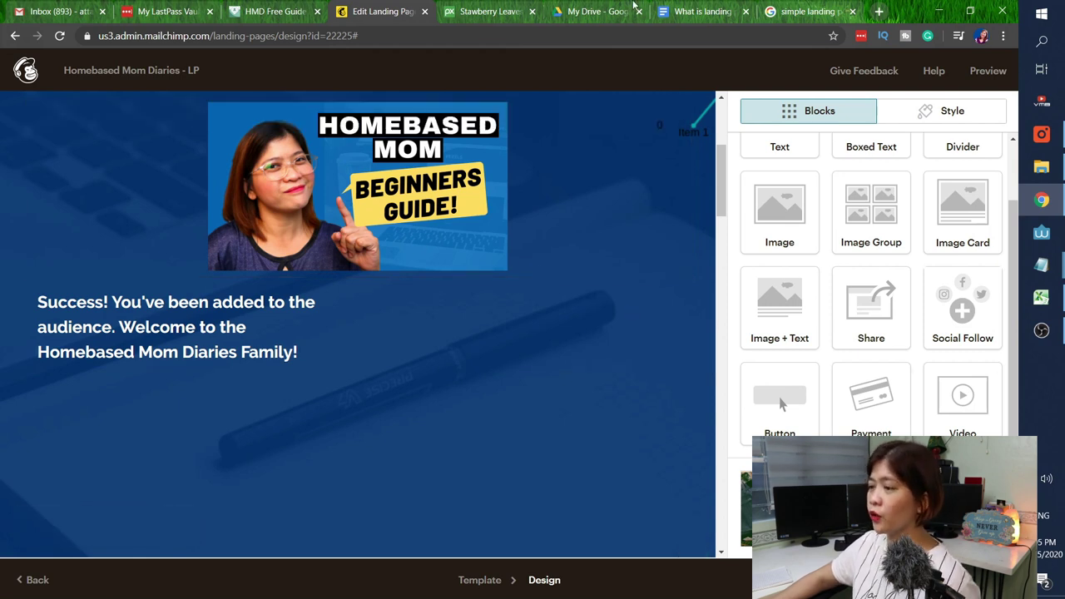
left_click(275, 14)
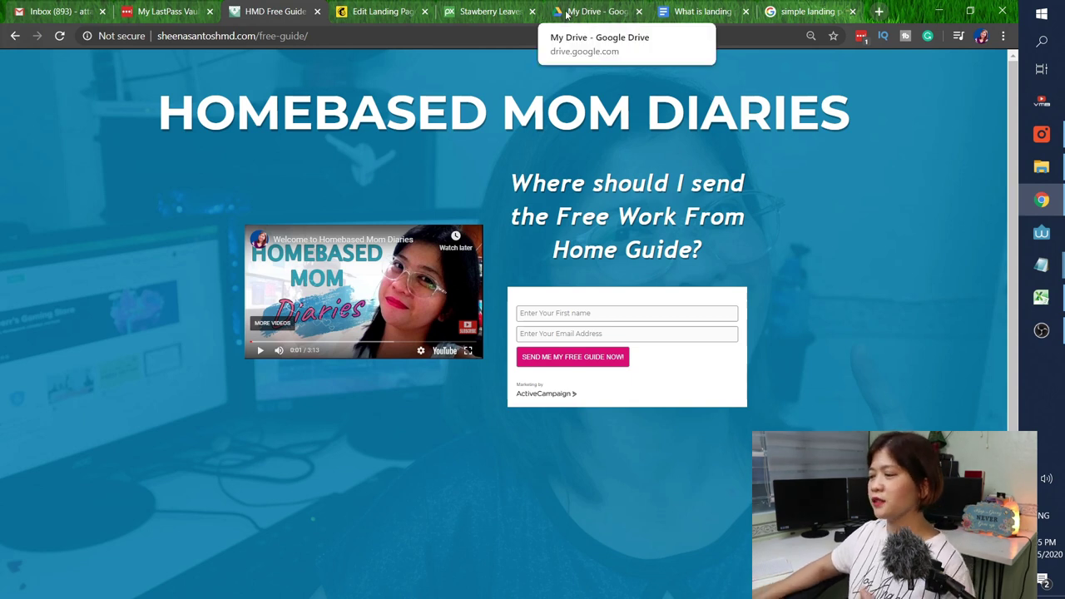
left_click(396, 10)
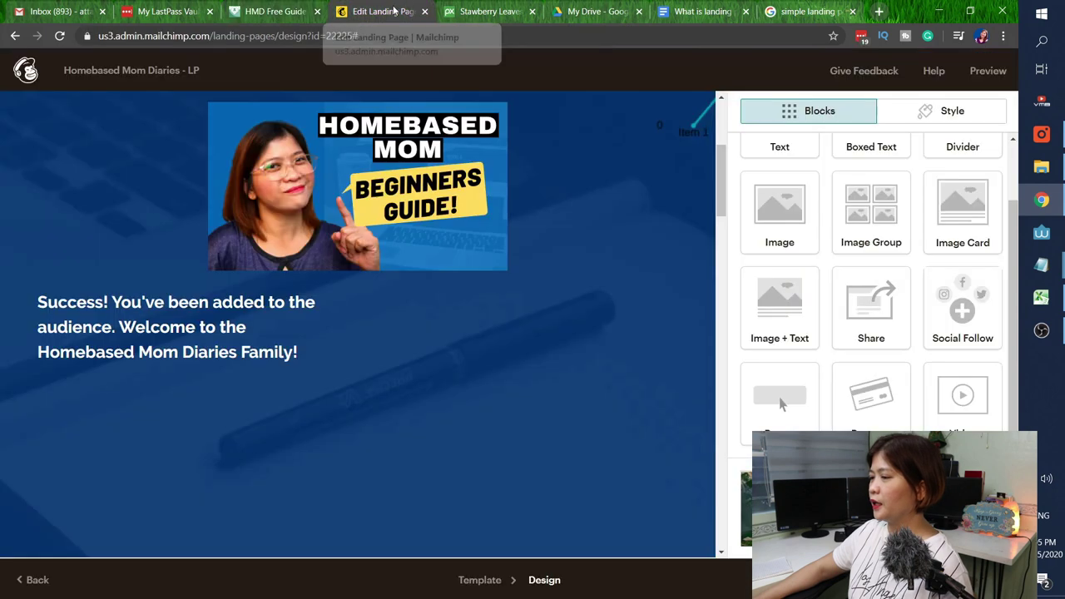
left_click(988, 71)
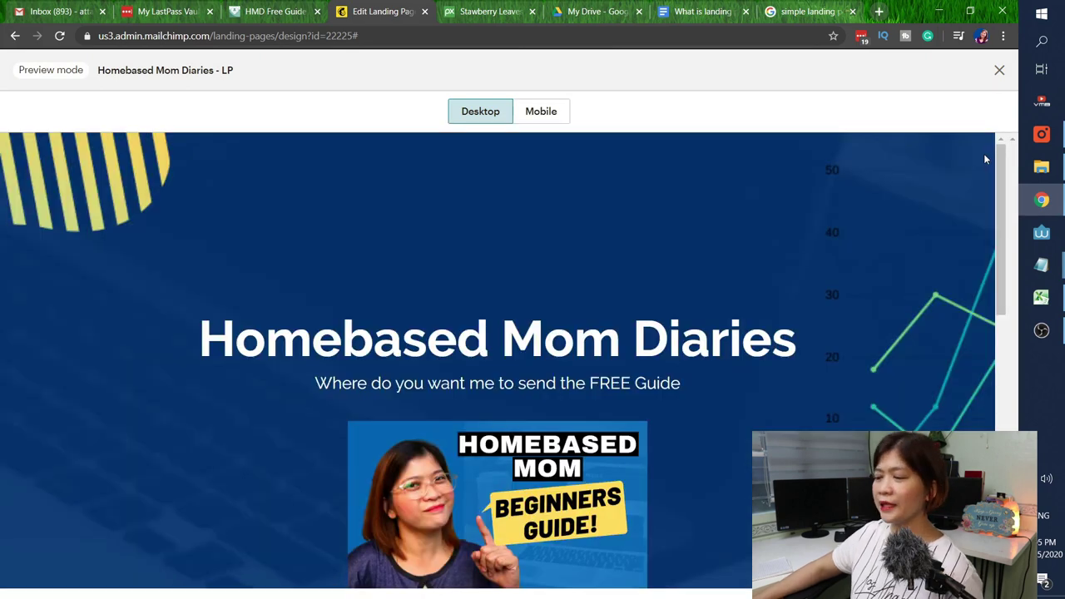
scroll(985, 159, "down", 3)
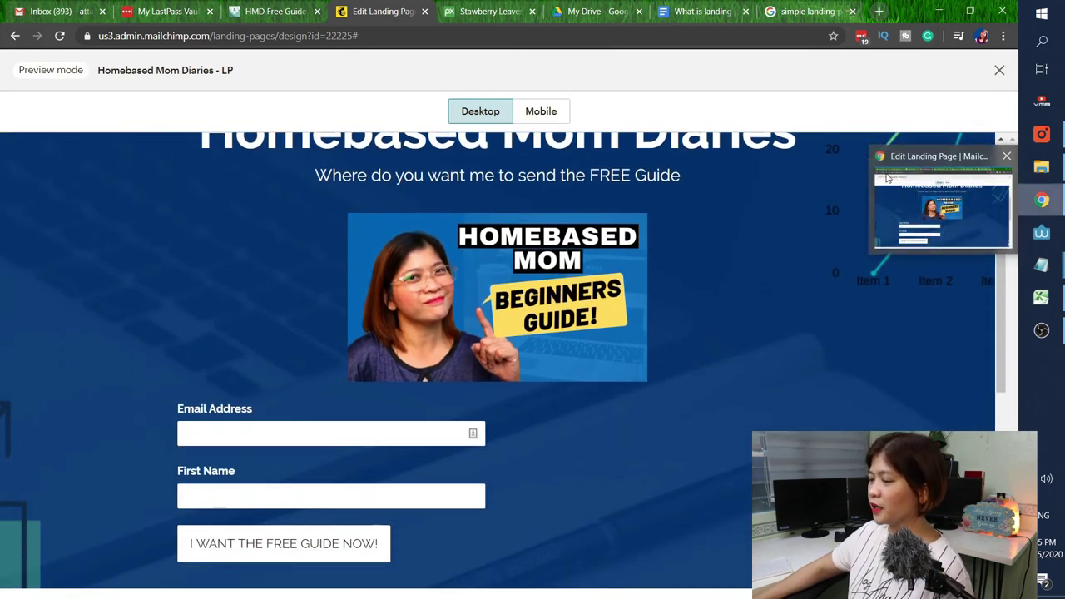
scroll(324, 258, "up", 1)
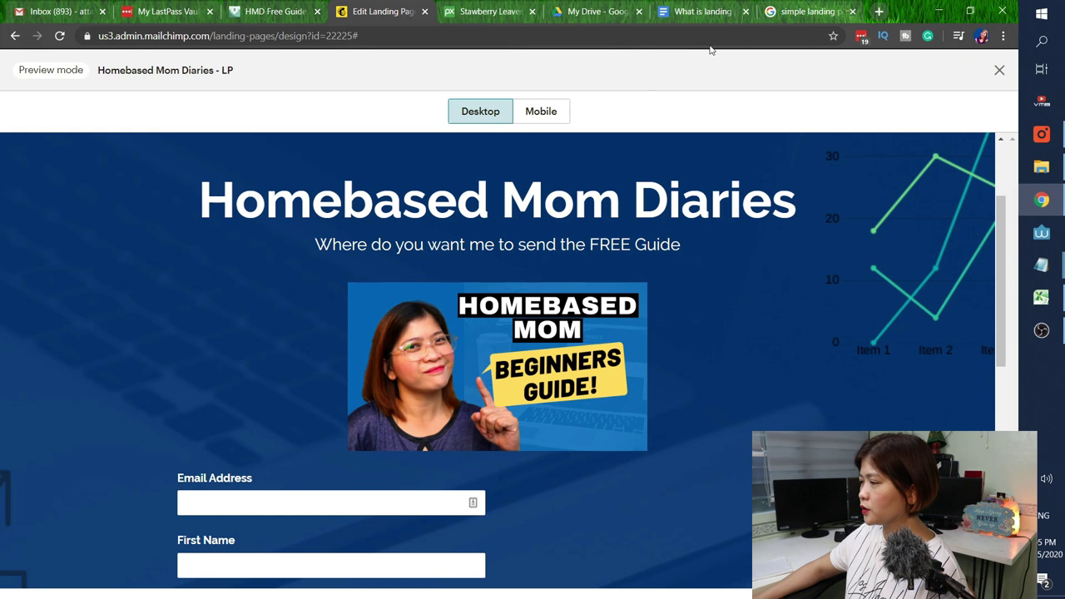
left_click(998, 71)
scroll(508, 283, "down", 2)
scroll(495, 253, "up", 3)
Set the signup form to Center alignment at 50% width, then save and close the design
left_click(492, 409)
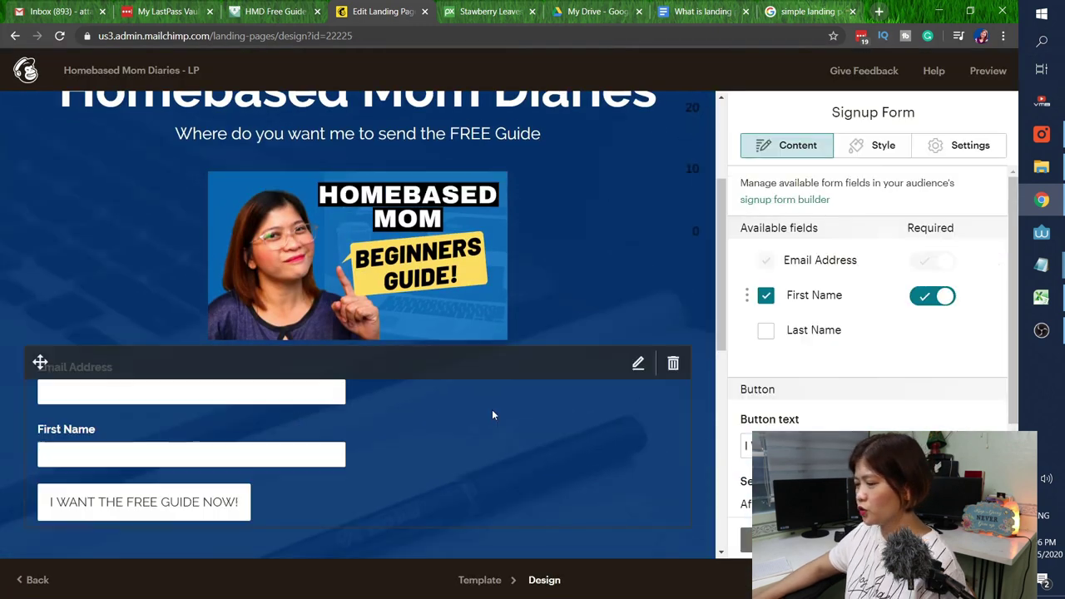
scroll(861, 175, "down", 5)
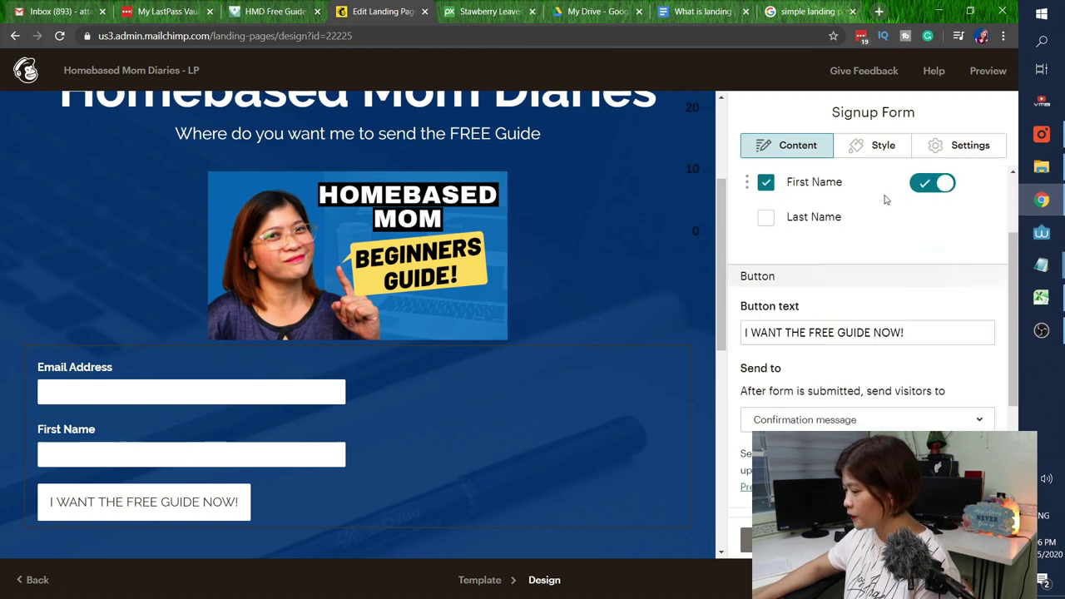
left_click(870, 150)
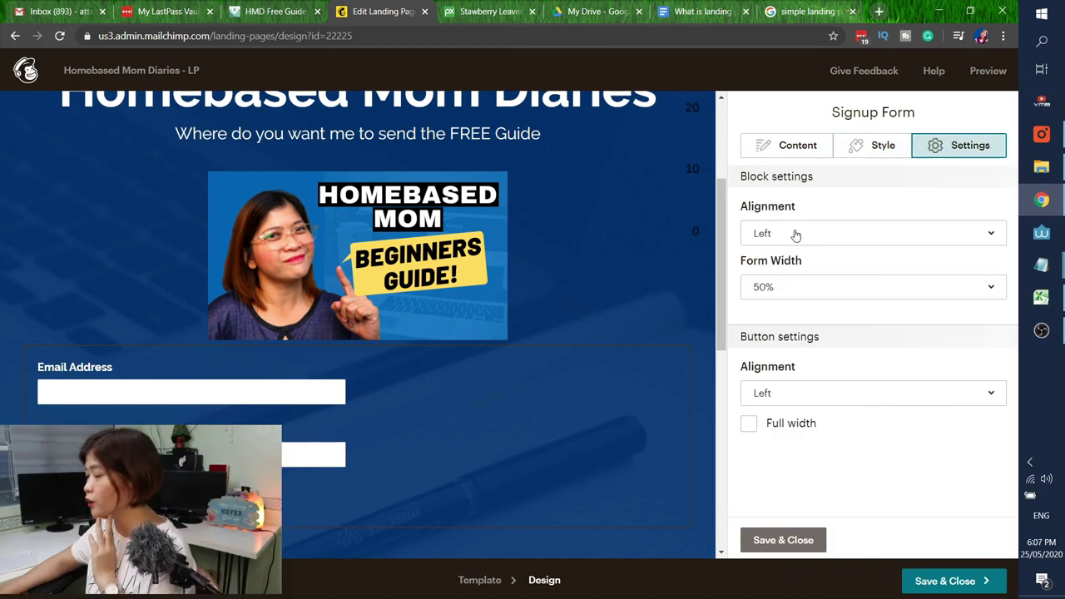
left_click(796, 235)
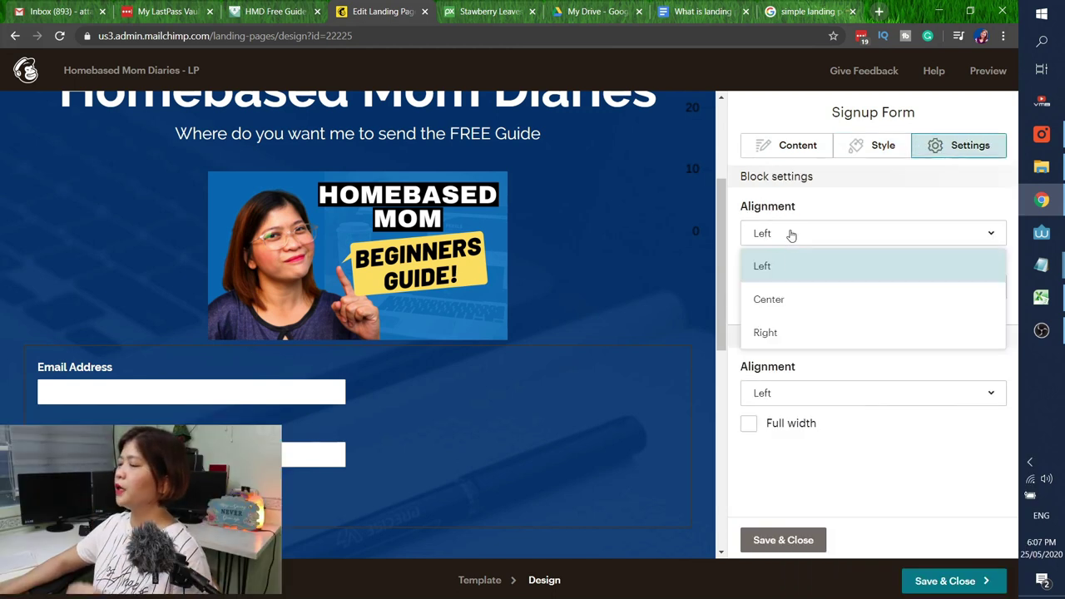
left_click(769, 304)
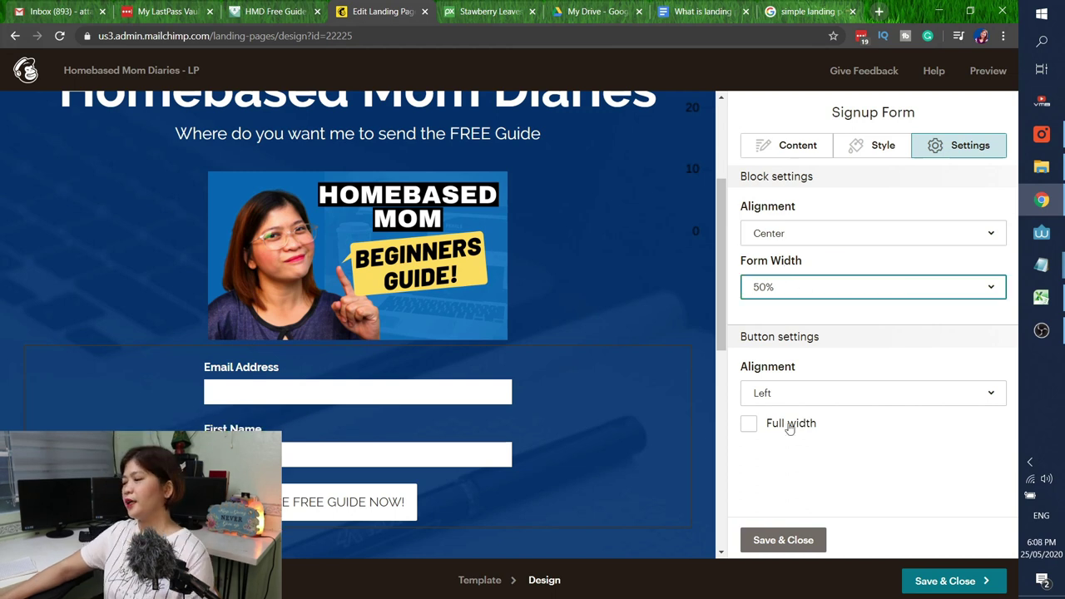
left_click(812, 541)
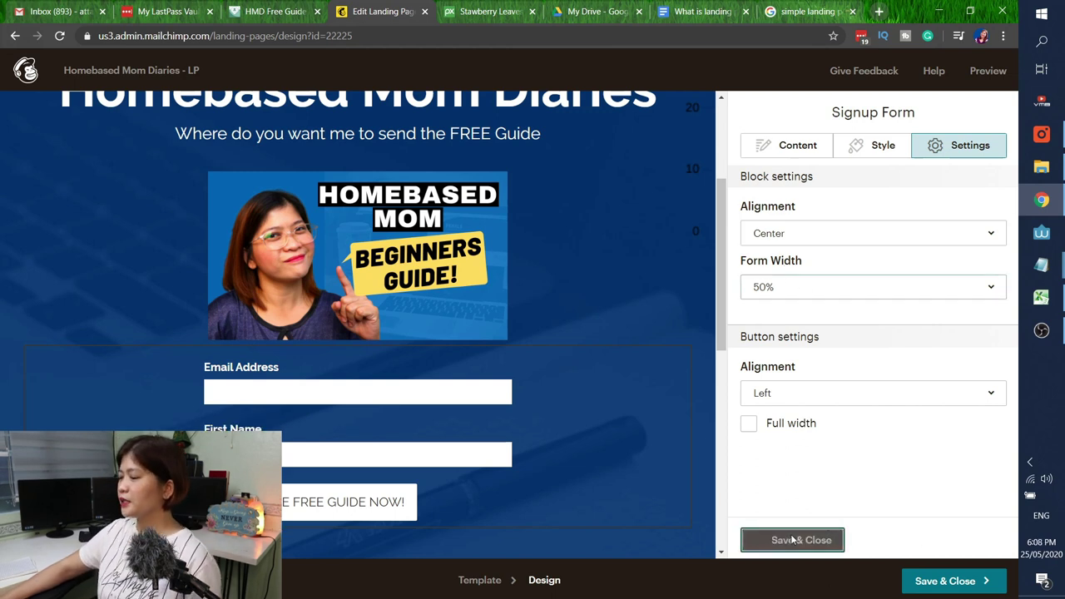
left_click(948, 581)
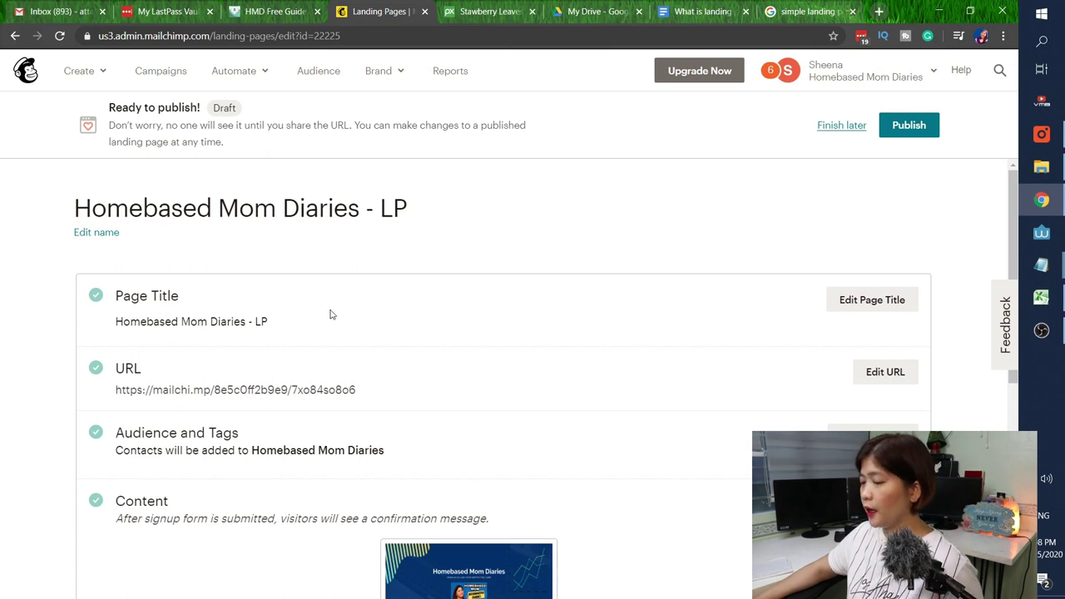
Replace the random landing page URL ending with the owner's name as slug and save
left_click_drag(385, 397, 117, 387)
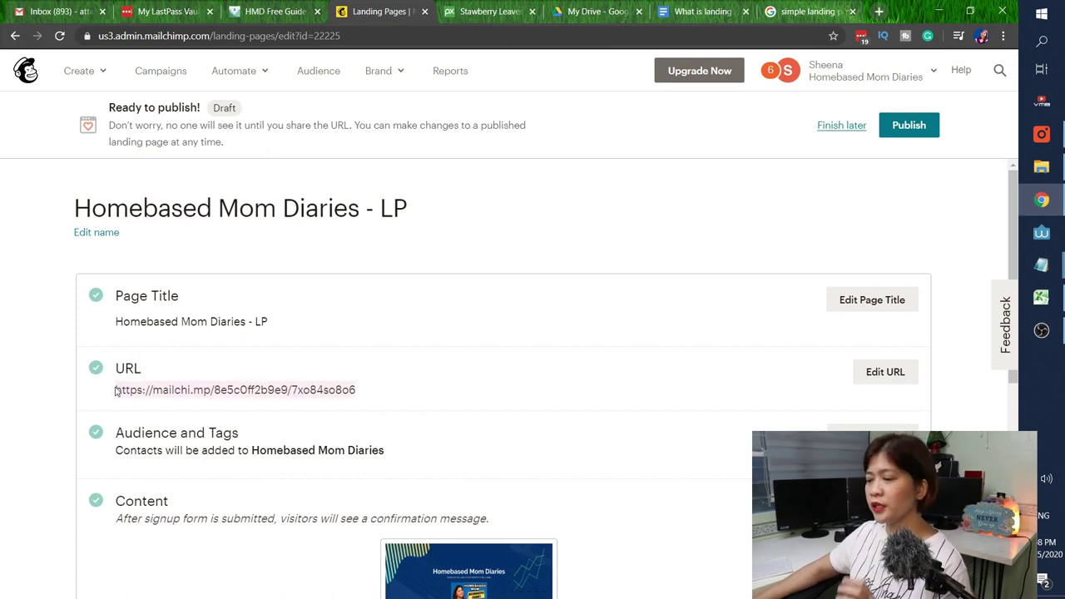
left_click(893, 374)
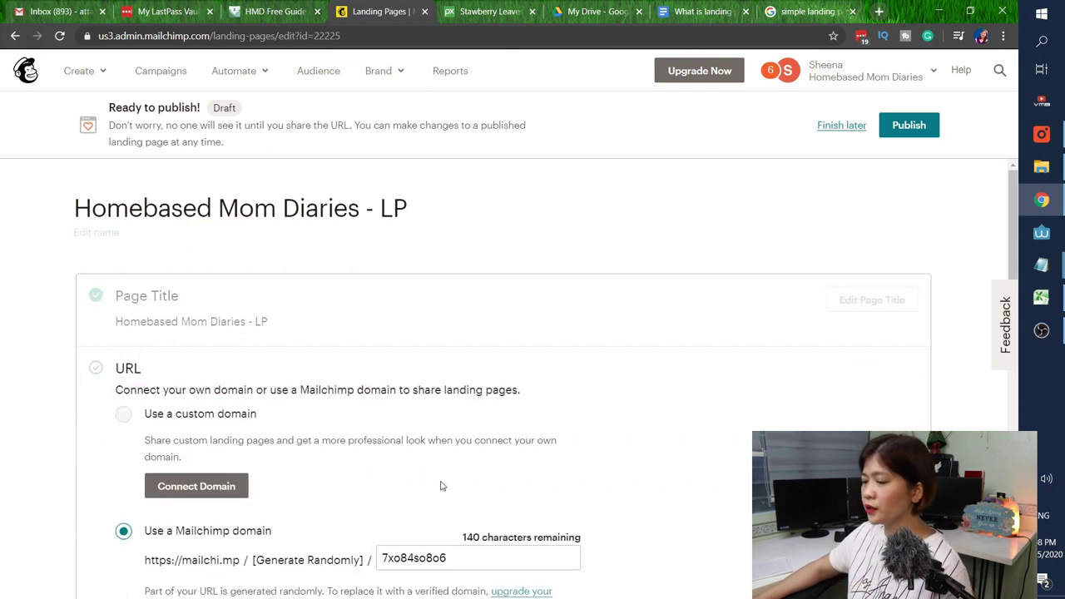
scroll(333, 479, "down", 2)
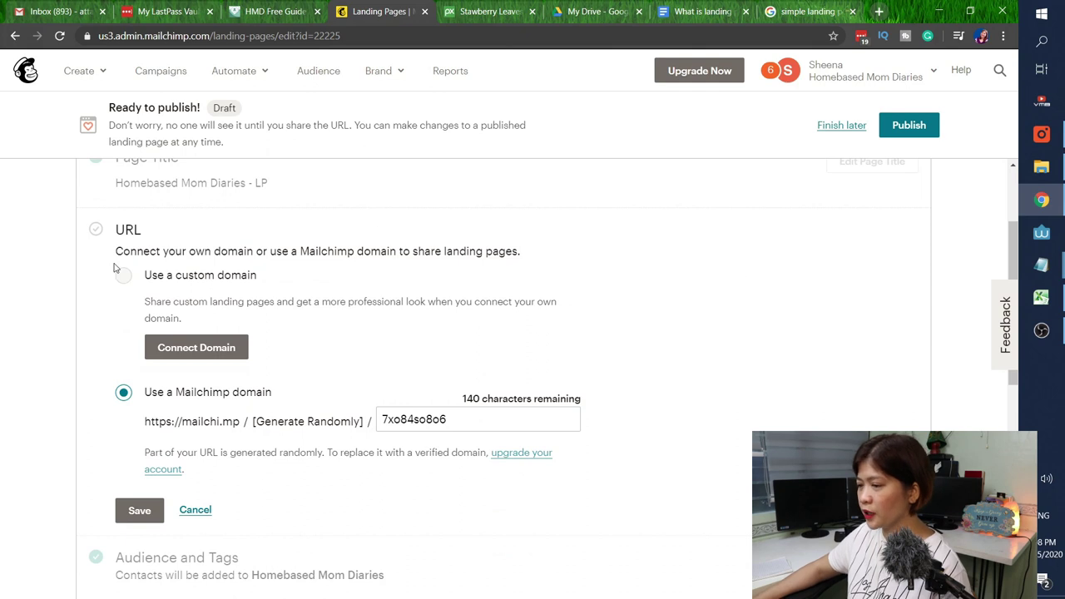
left_click(444, 419)
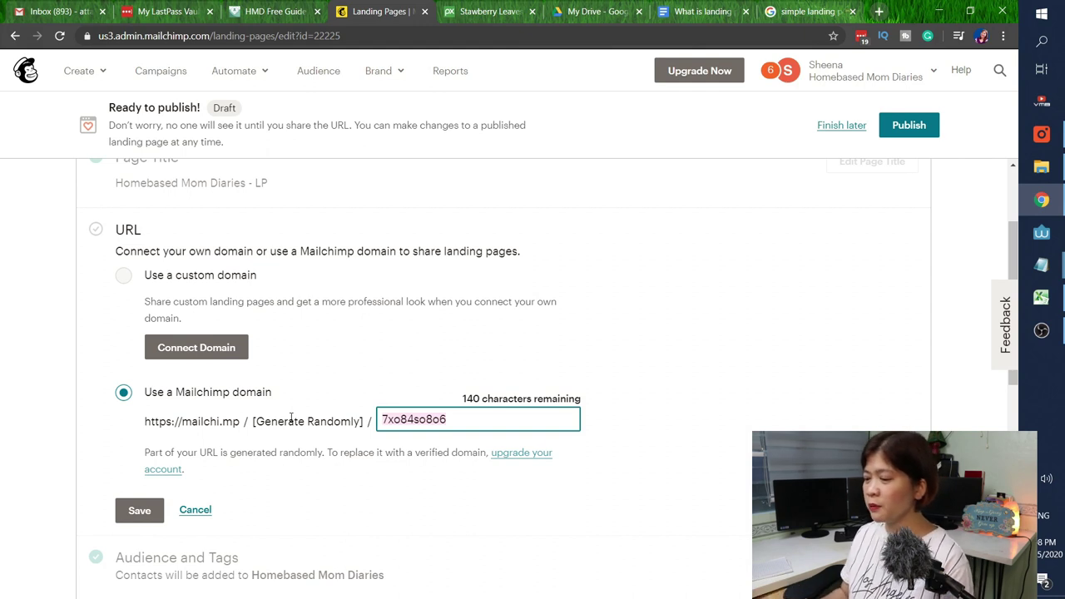
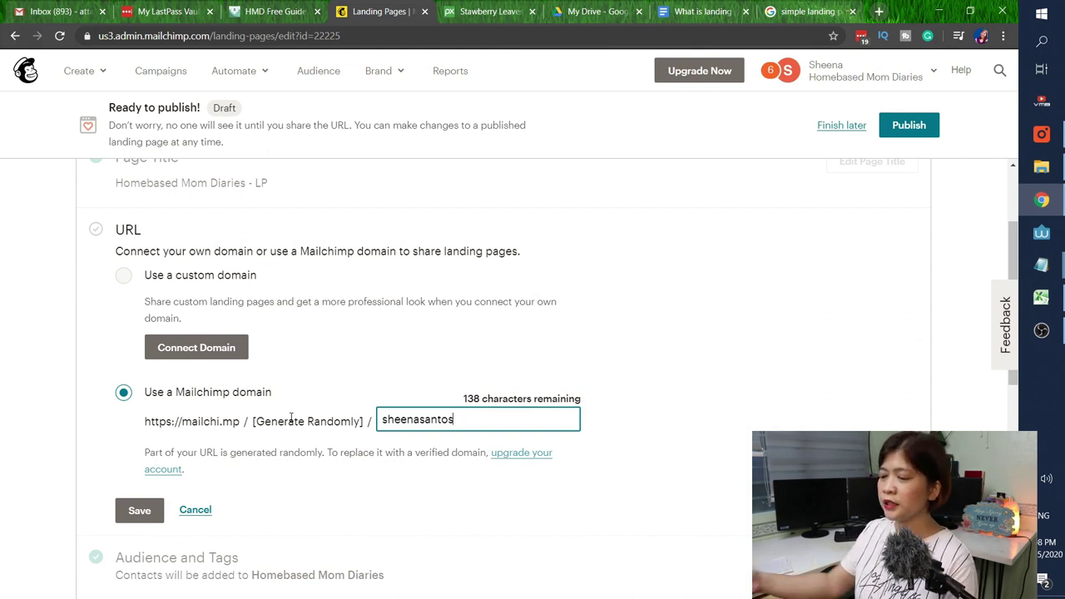
left_click(140, 511)
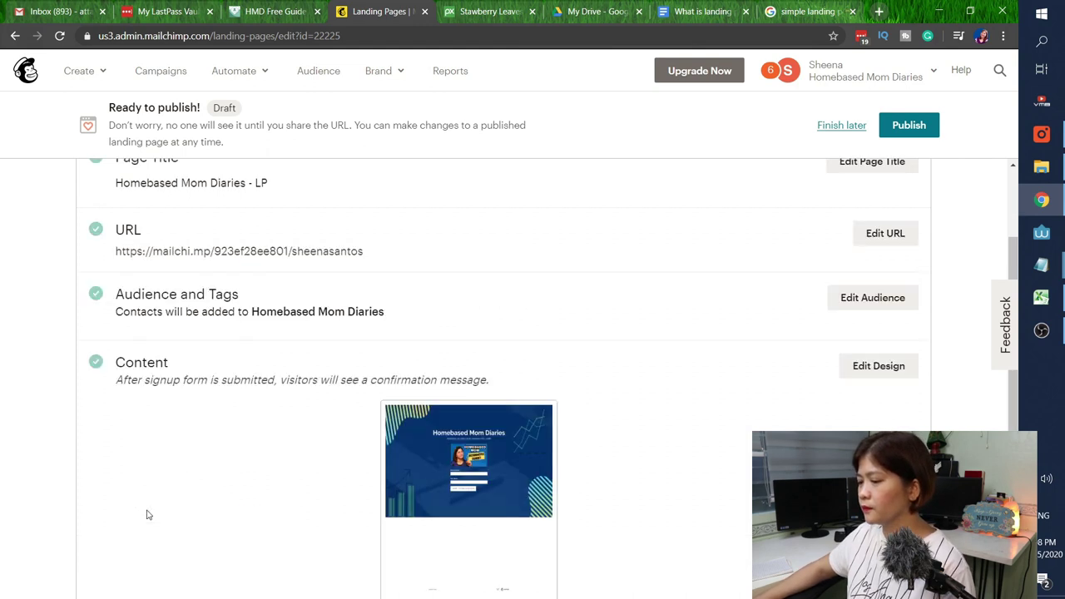
left_click_drag(393, 254, 112, 261)
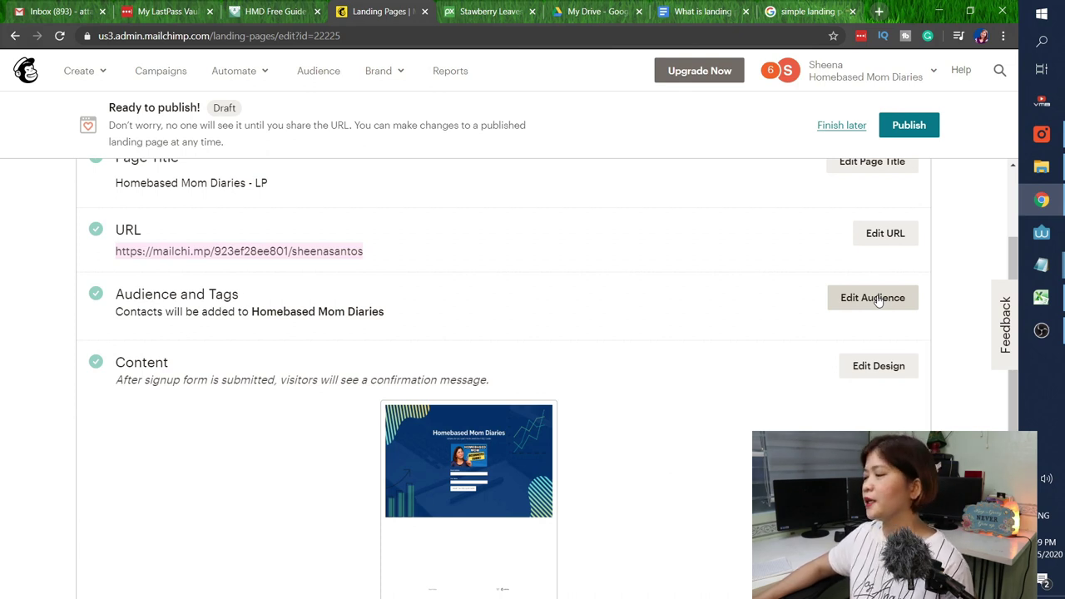
left_click(878, 300)
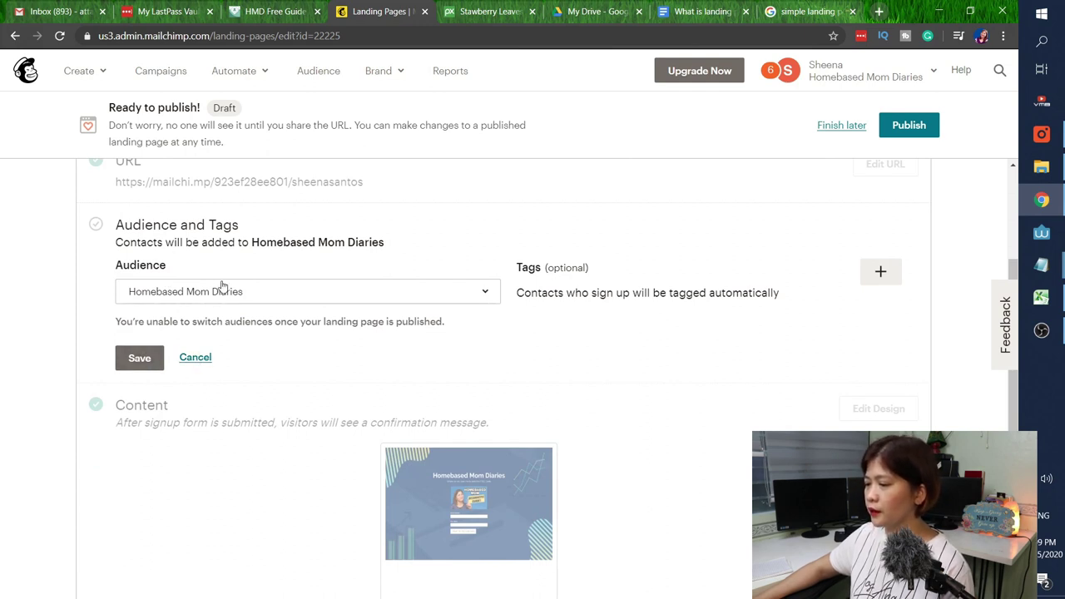
left_click(195, 358)
scroll(349, 449, "down", 2)
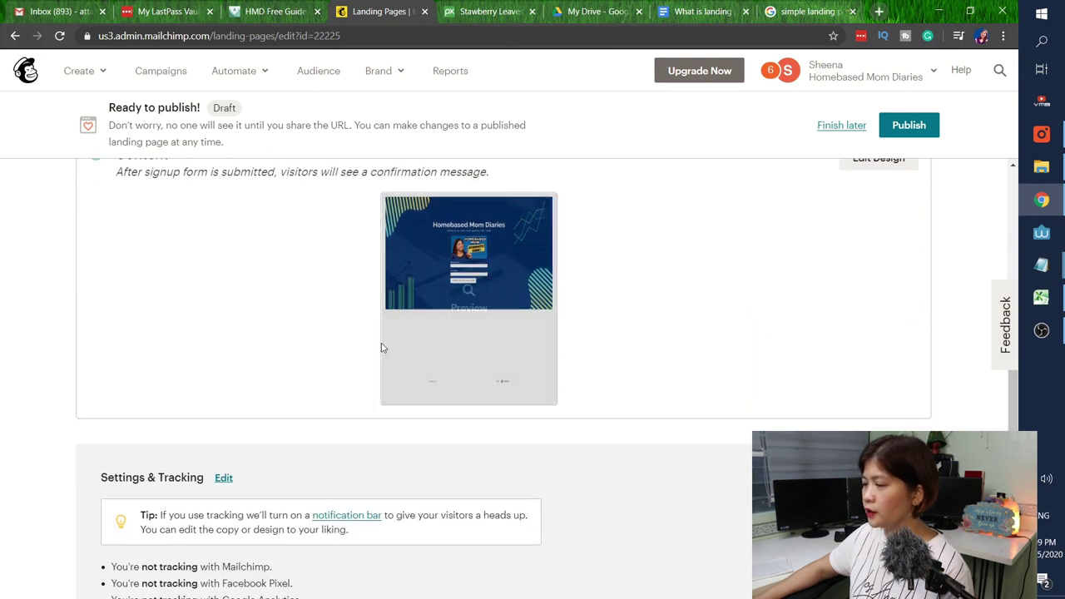
mouse_move(469, 291)
scroll(471, 308, "up", 1)
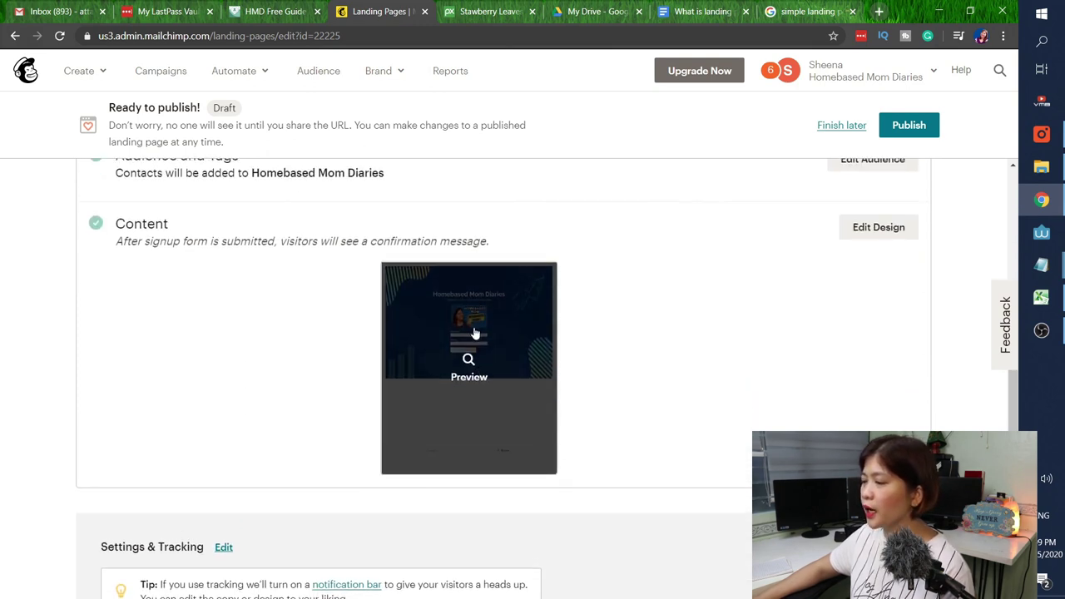
Preview the landing page and submit a test signup with an email address and first name
left_click(486, 368)
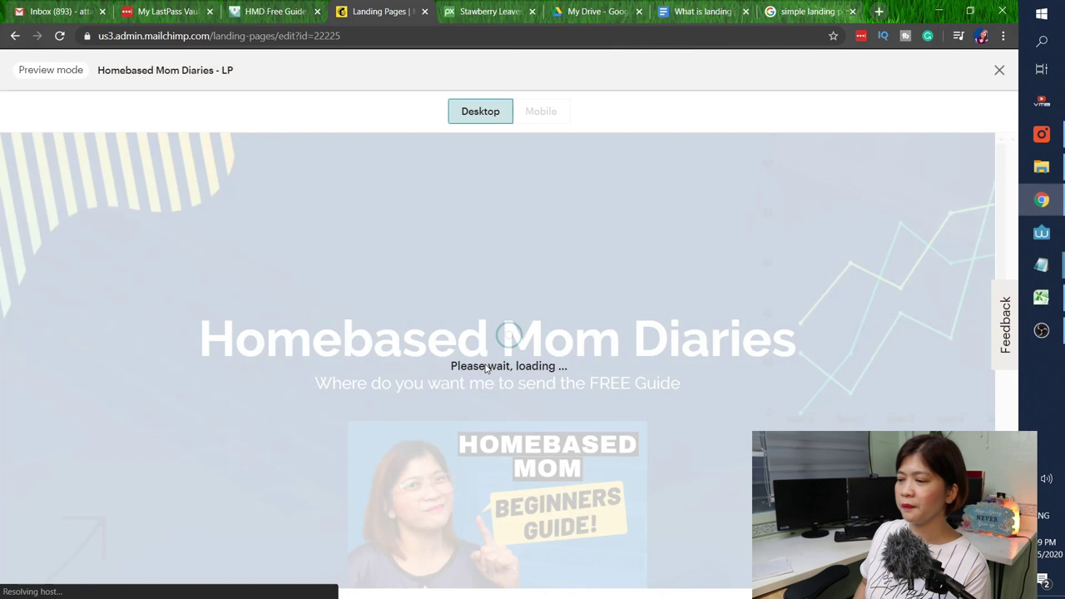
scroll(674, 331, "down", 3)
left_click(487, 441)
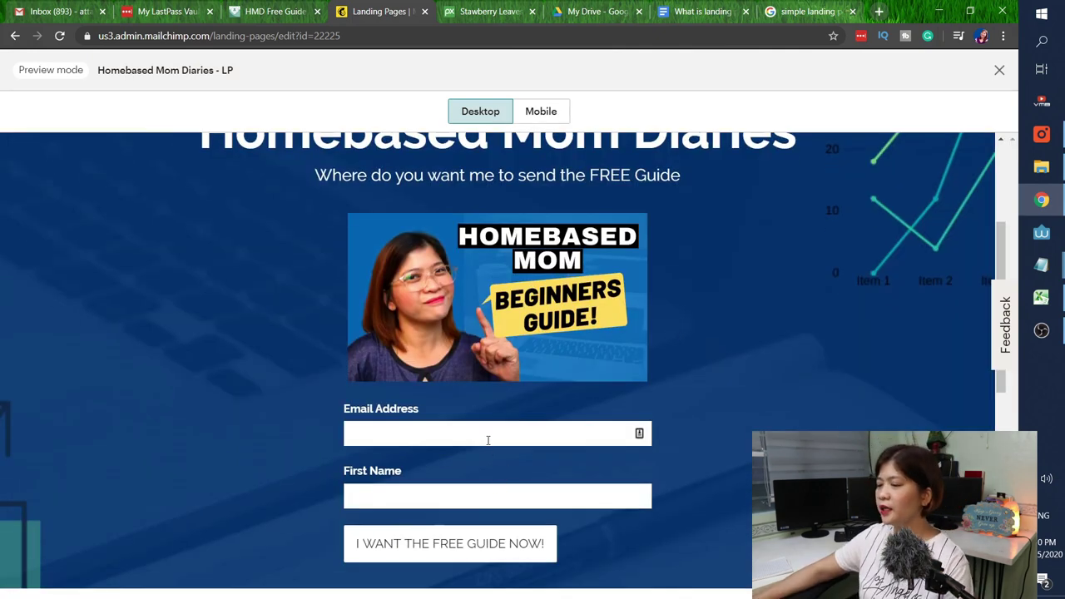
left_click(487, 476)
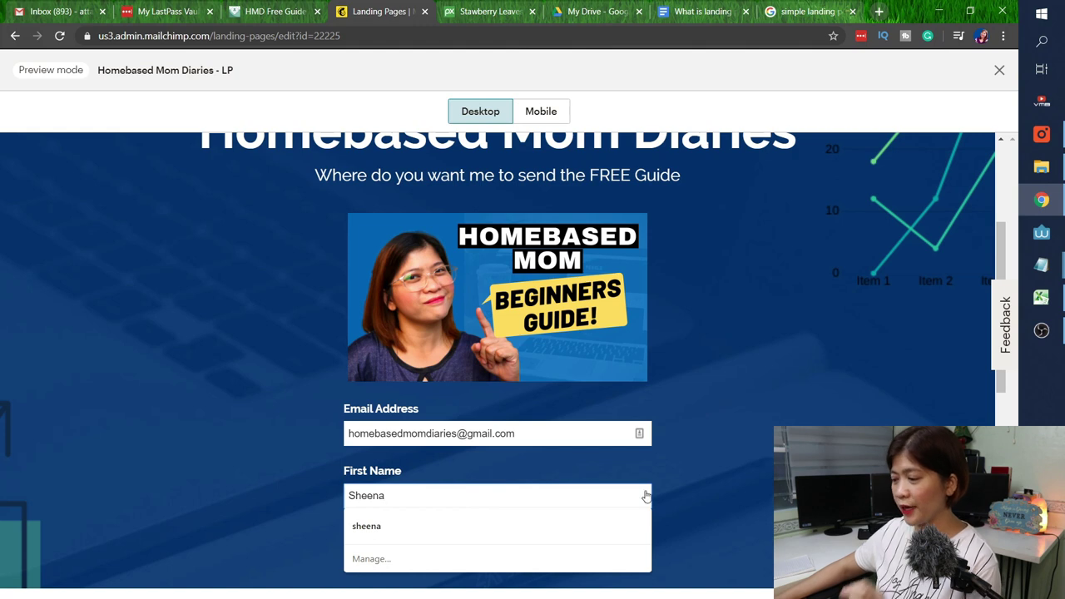
left_click(699, 502)
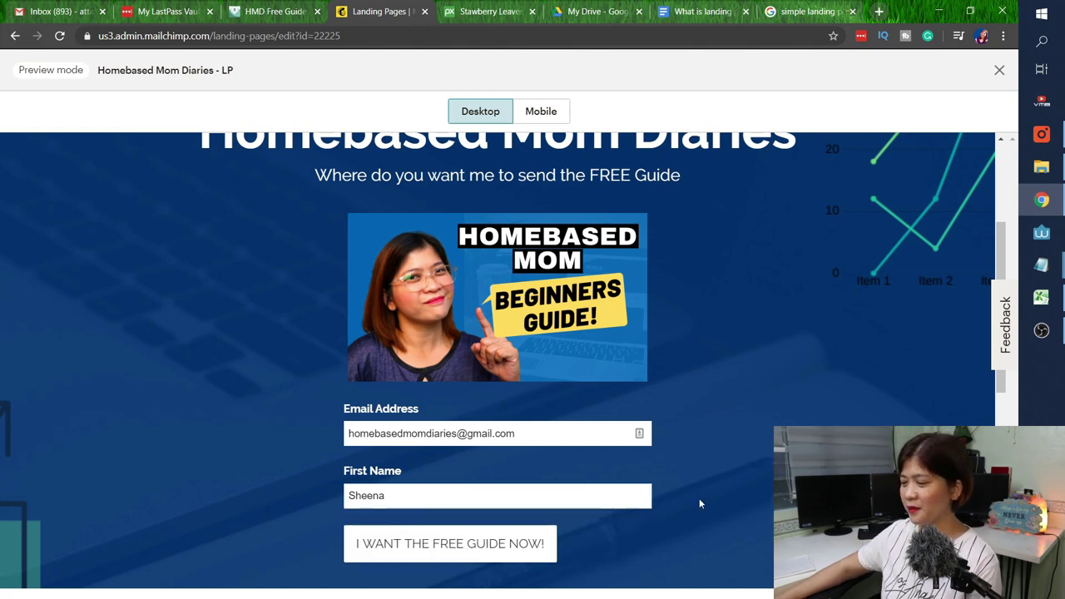
scroll(230, 492, "down", 2)
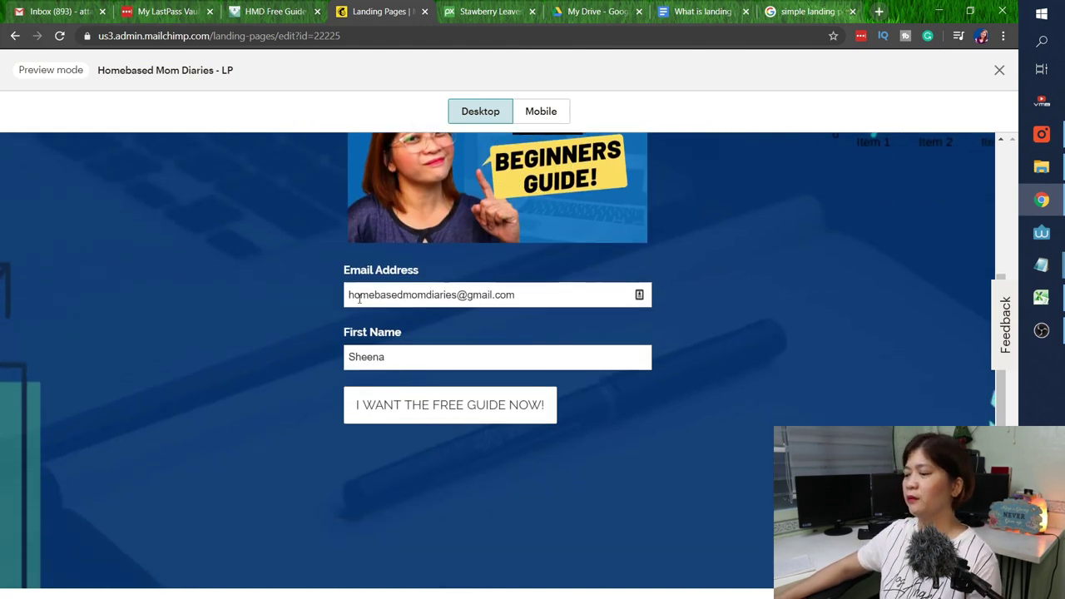
left_click(424, 410)
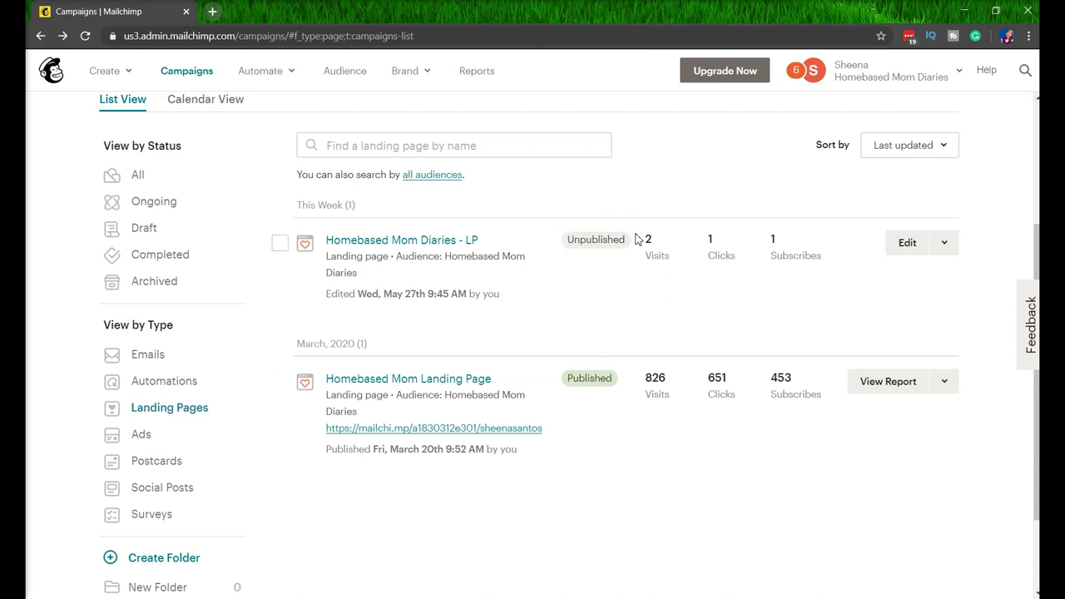
Publish Homebased Mom Diaries - LP and open its live URL in a new tab
left_click(906, 244)
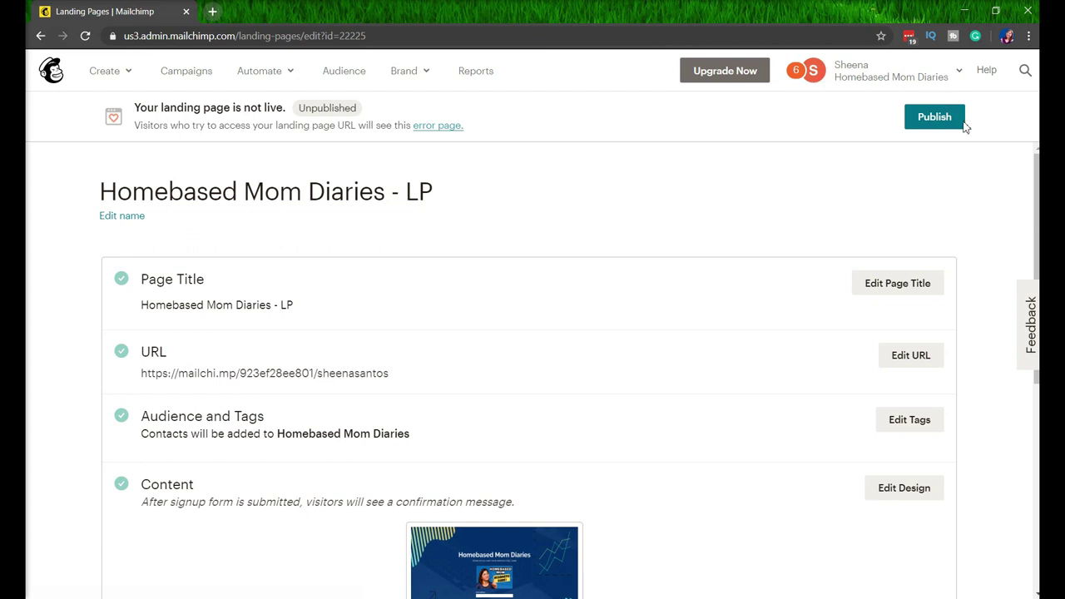
left_click(936, 118)
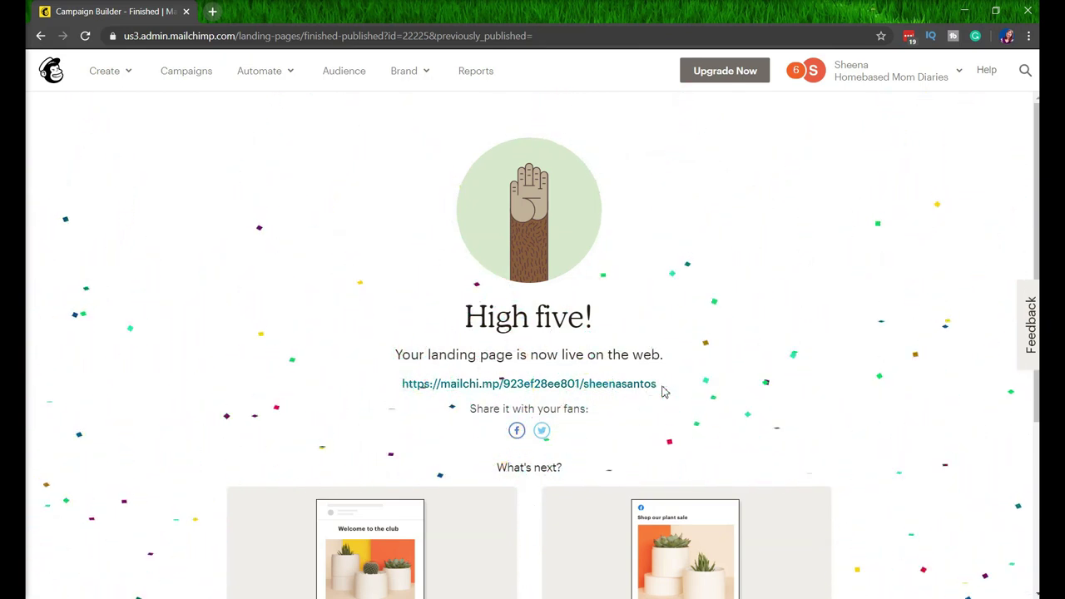
left_click_drag(664, 392, 405, 388)
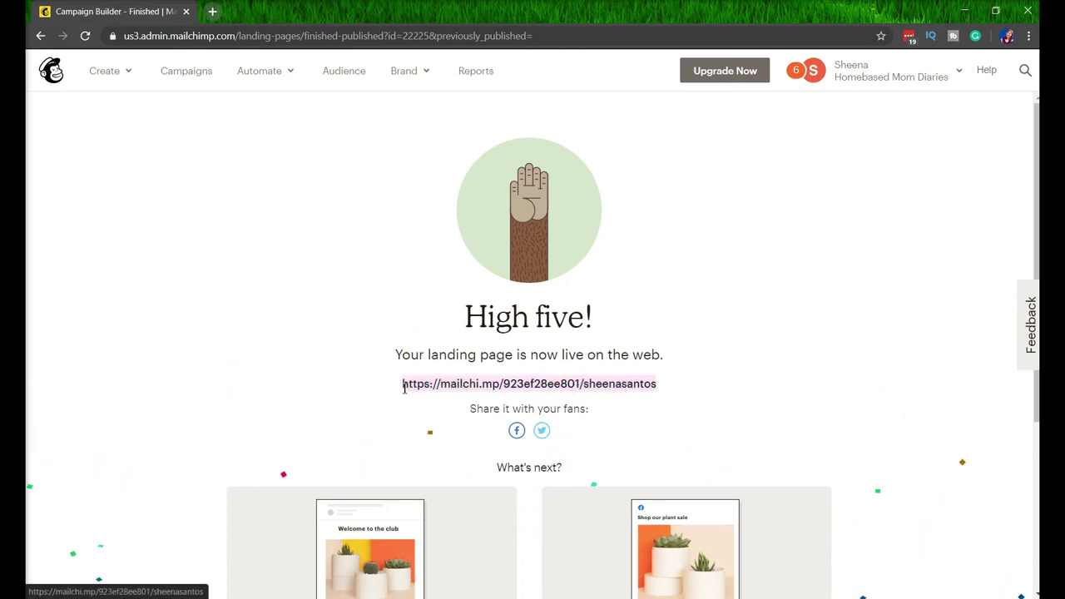
left_click(565, 388)
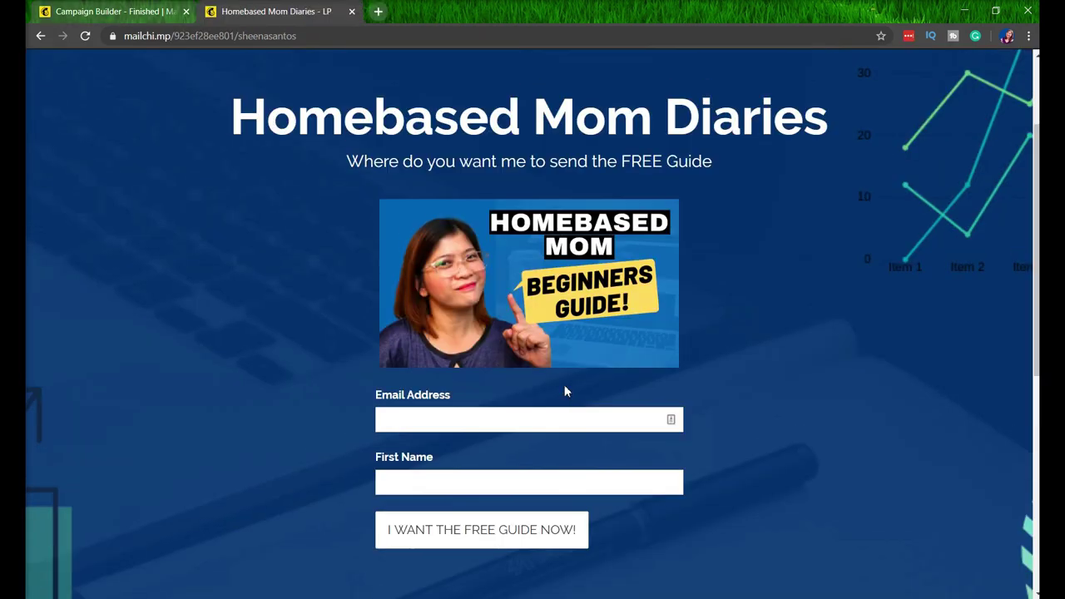